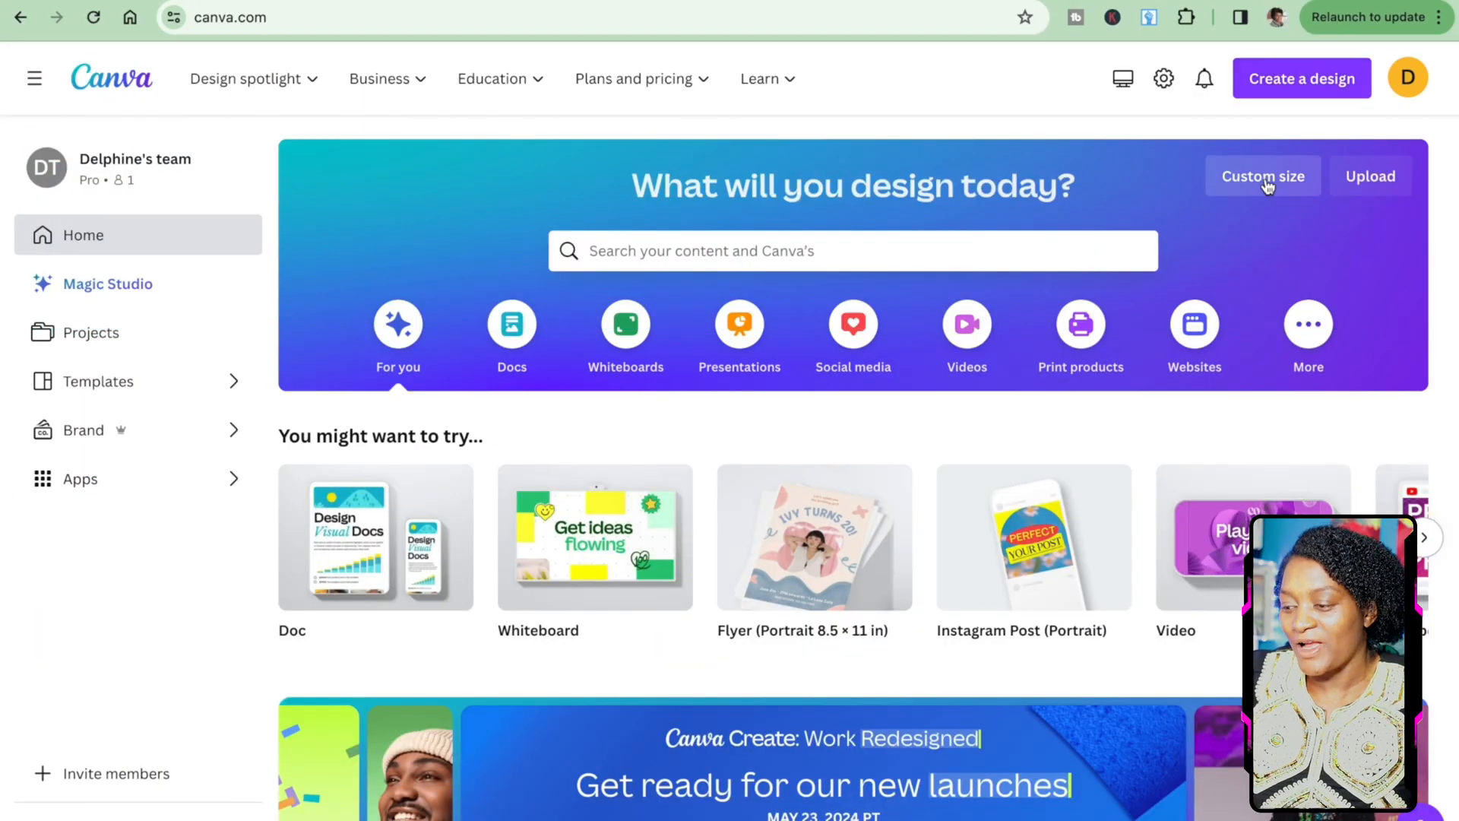
# - Create a blank custom-size design of 8.5 × 11 in
pyautogui.click(1265, 183)
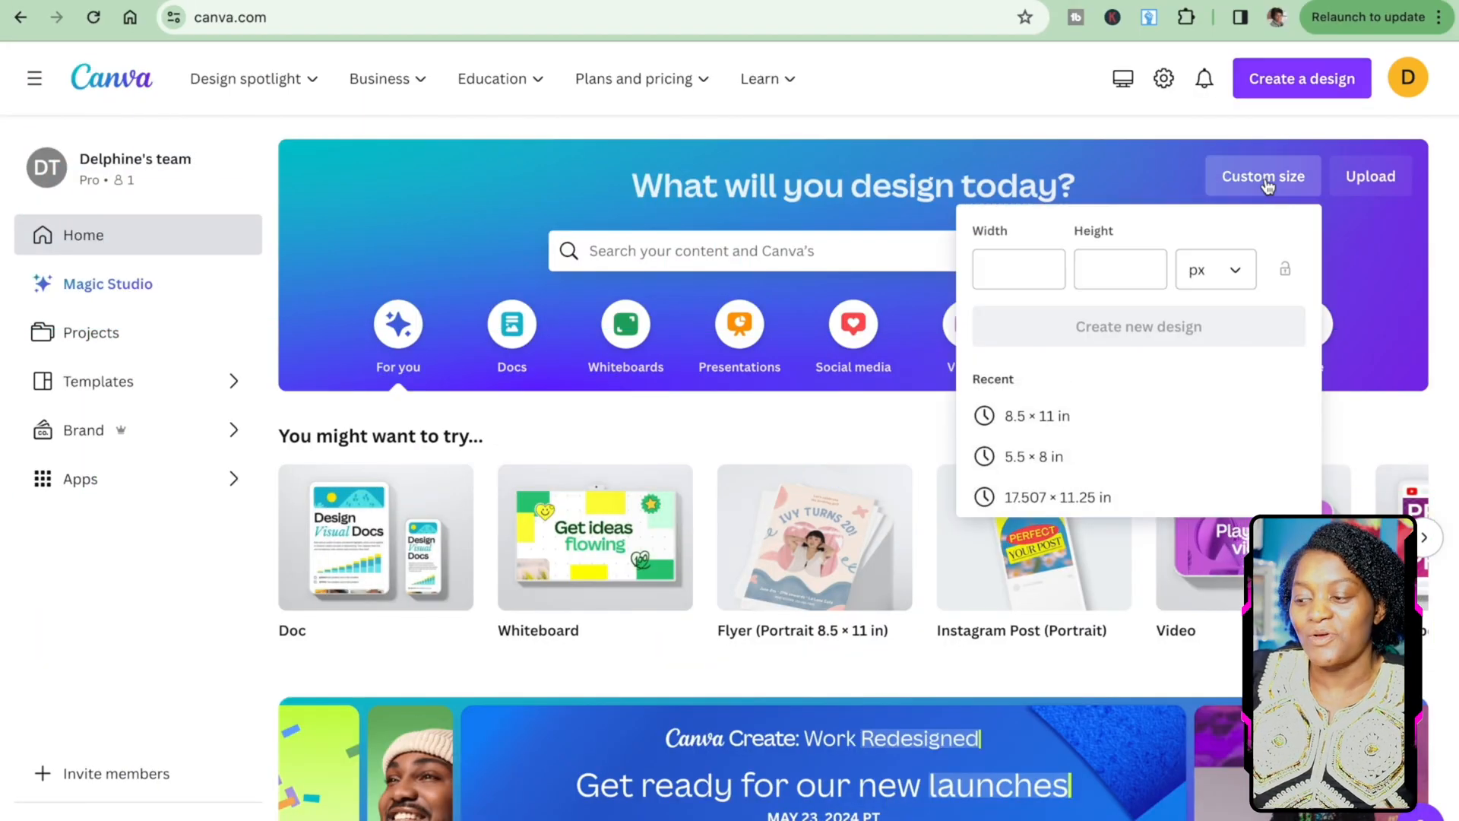
pyautogui.click(1240, 275)
pyautogui.click(1167, 371)
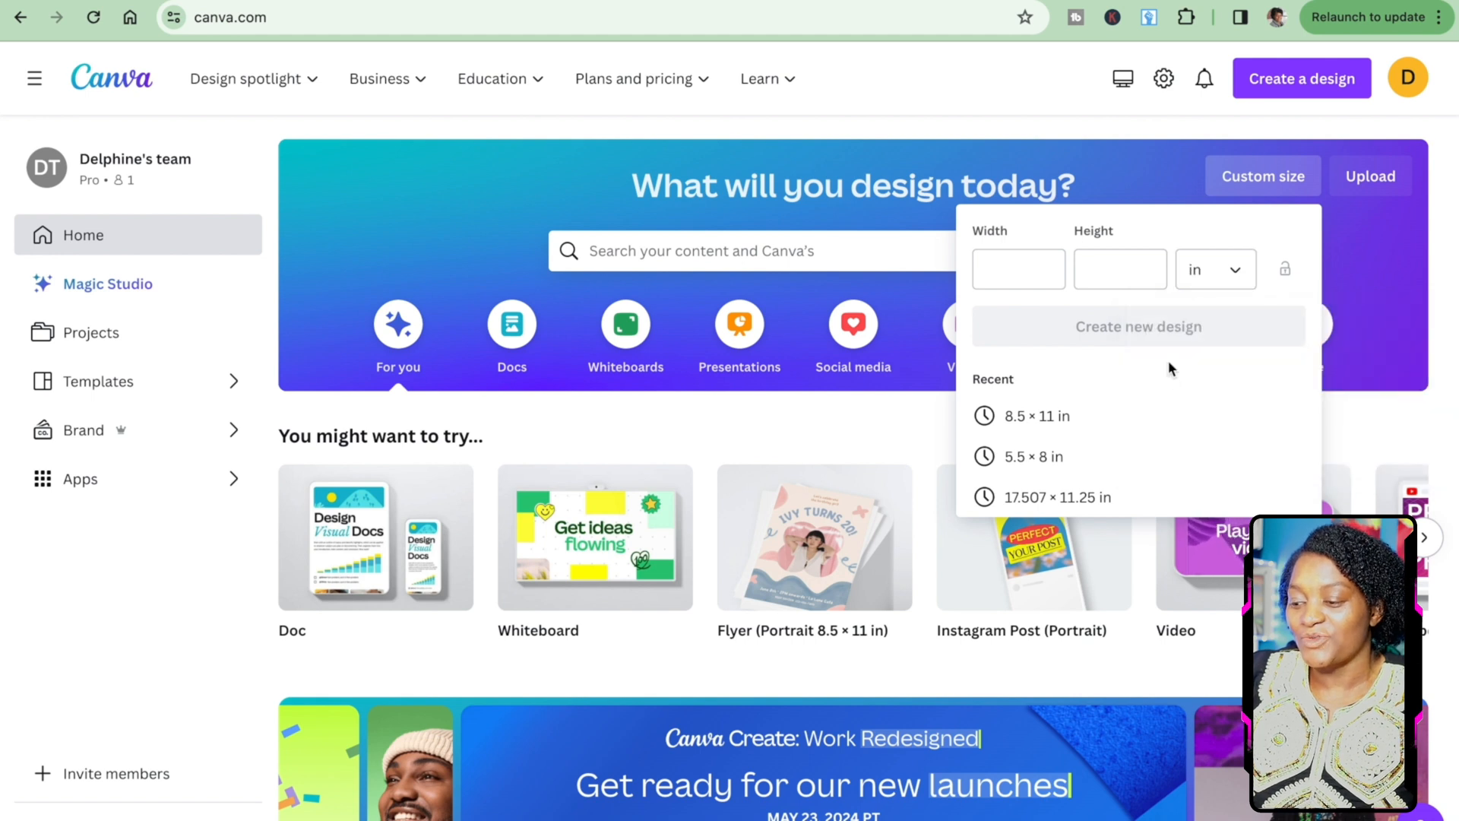
pyautogui.click(1038, 416)
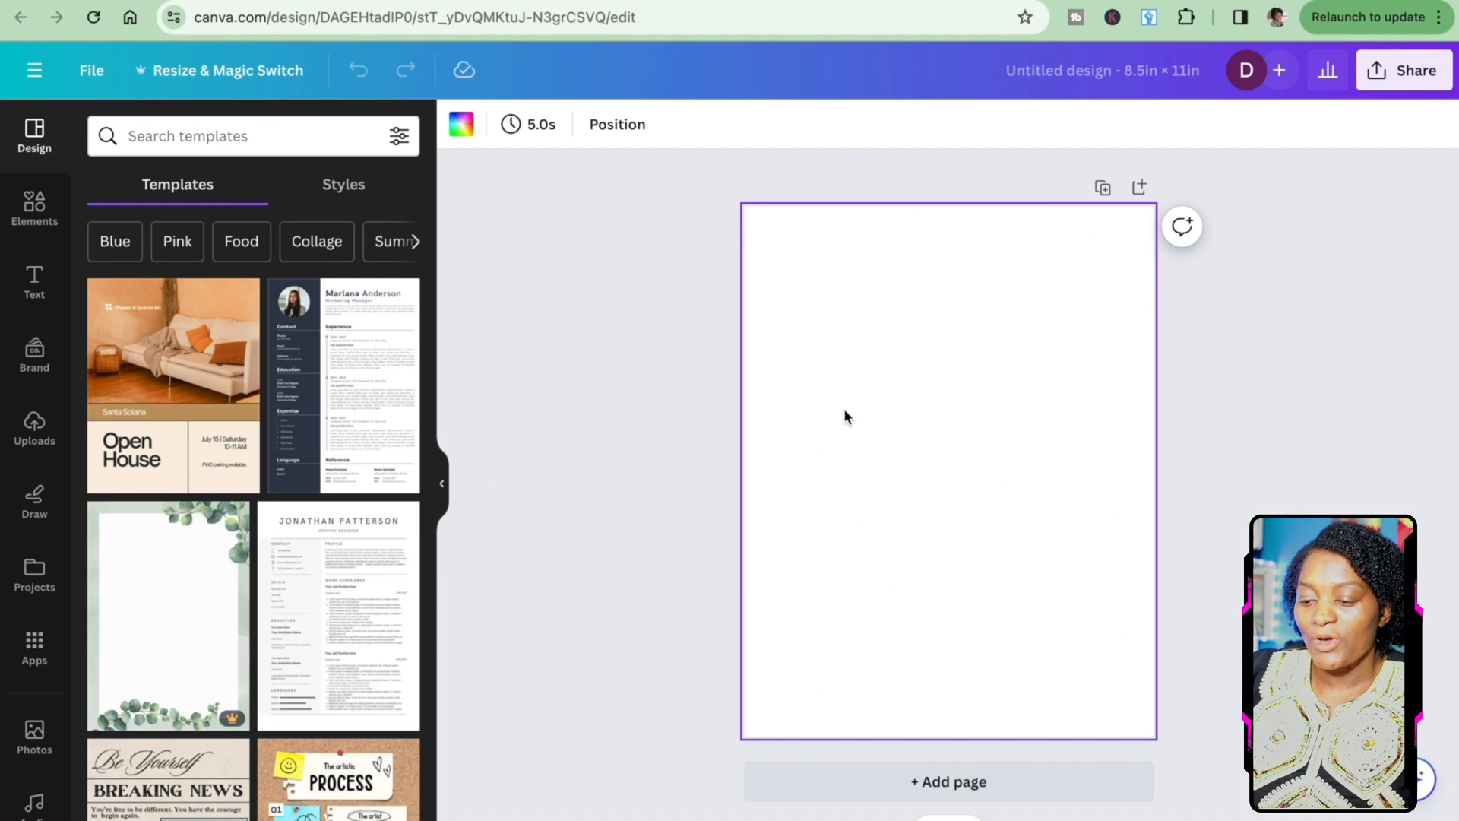
# - Paste the copied margin template image onto the page and enlarge it to cover the whole page
pyautogui.hotkey('ctrl', 'v')
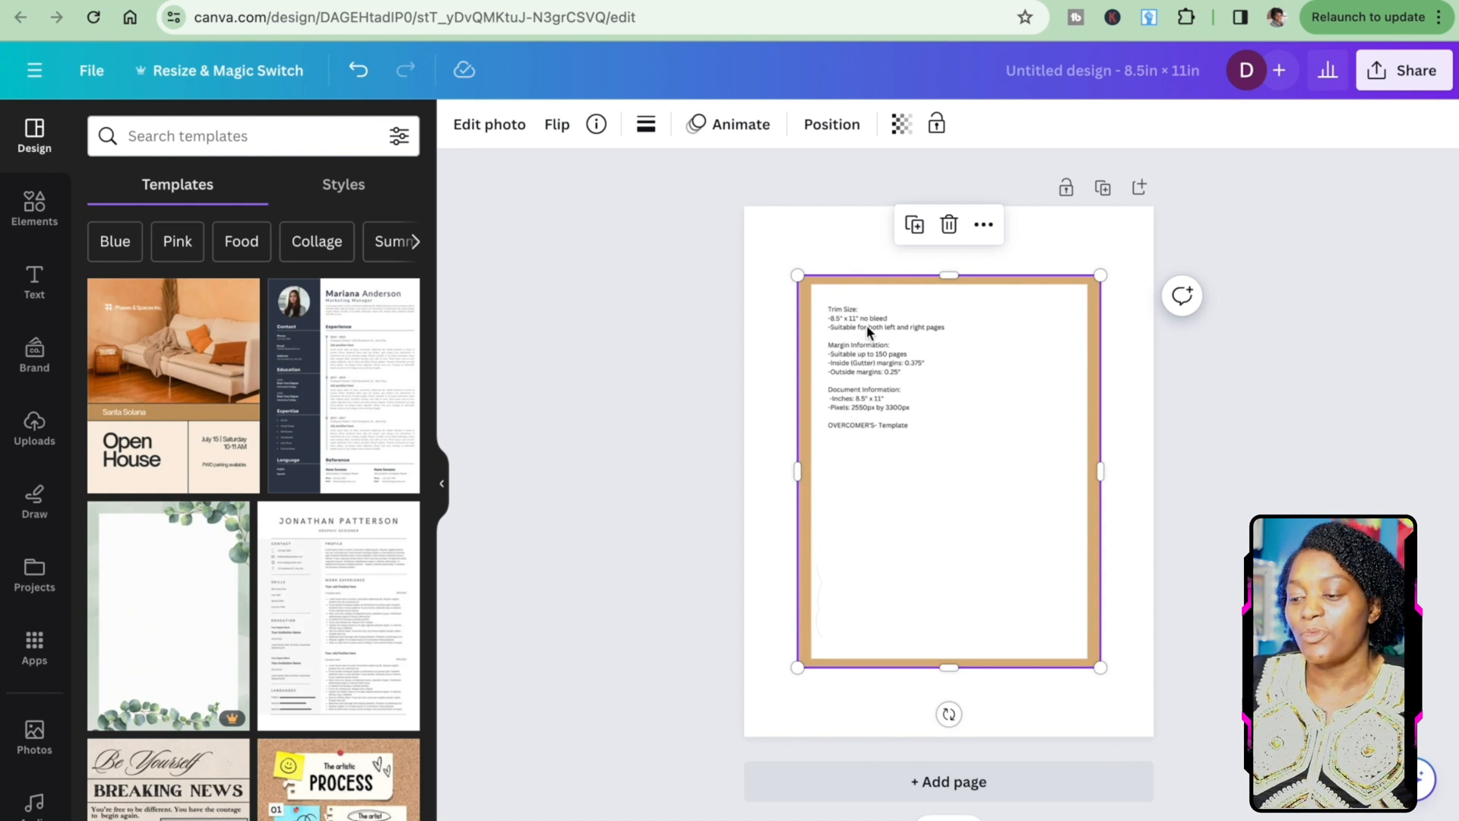
pyautogui.moveTo(797, 275); pyautogui.dragTo(744, 206)
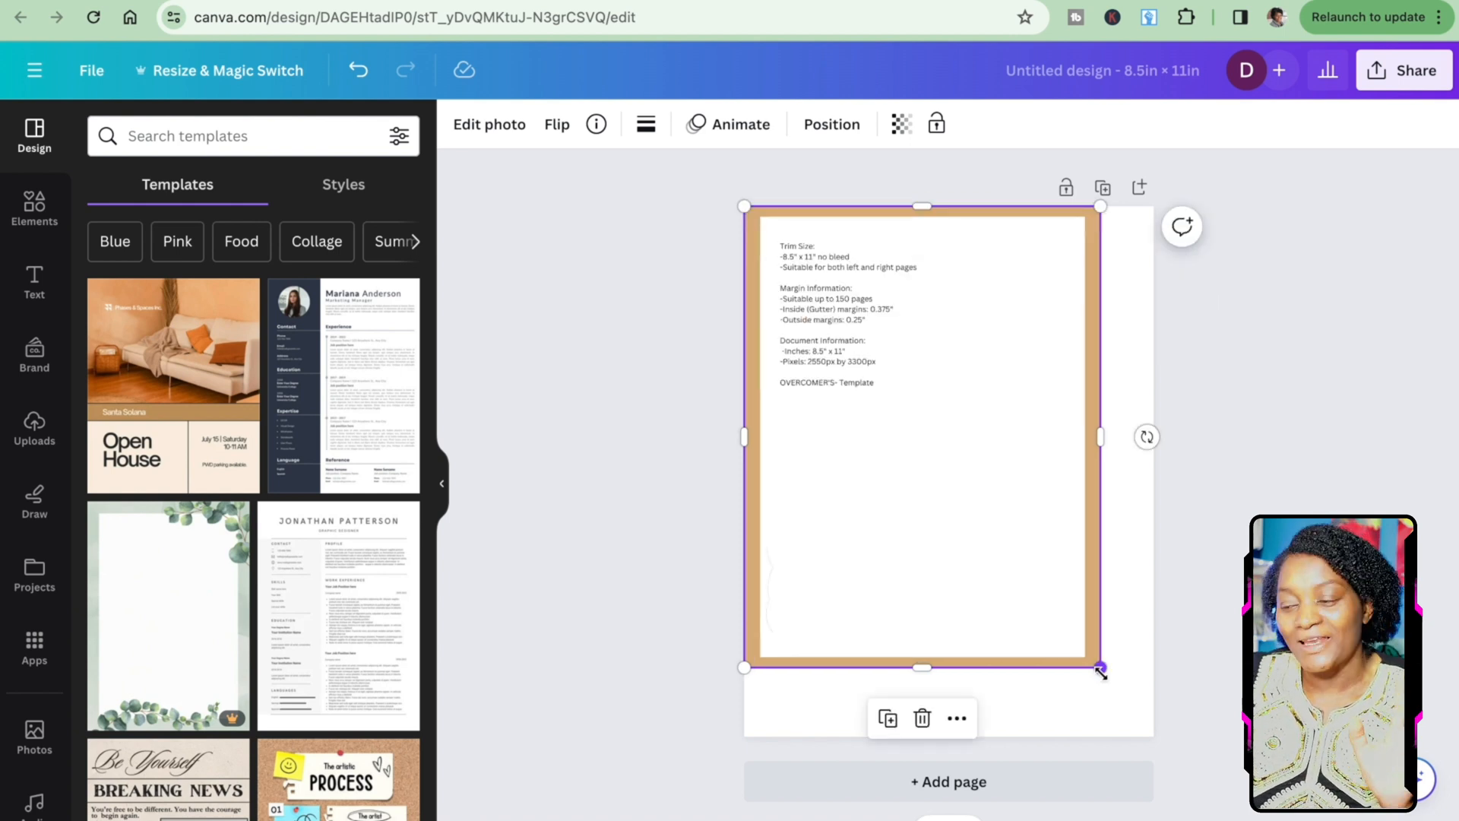
pyautogui.moveTo(1100, 670); pyautogui.dragTo(1153, 736)
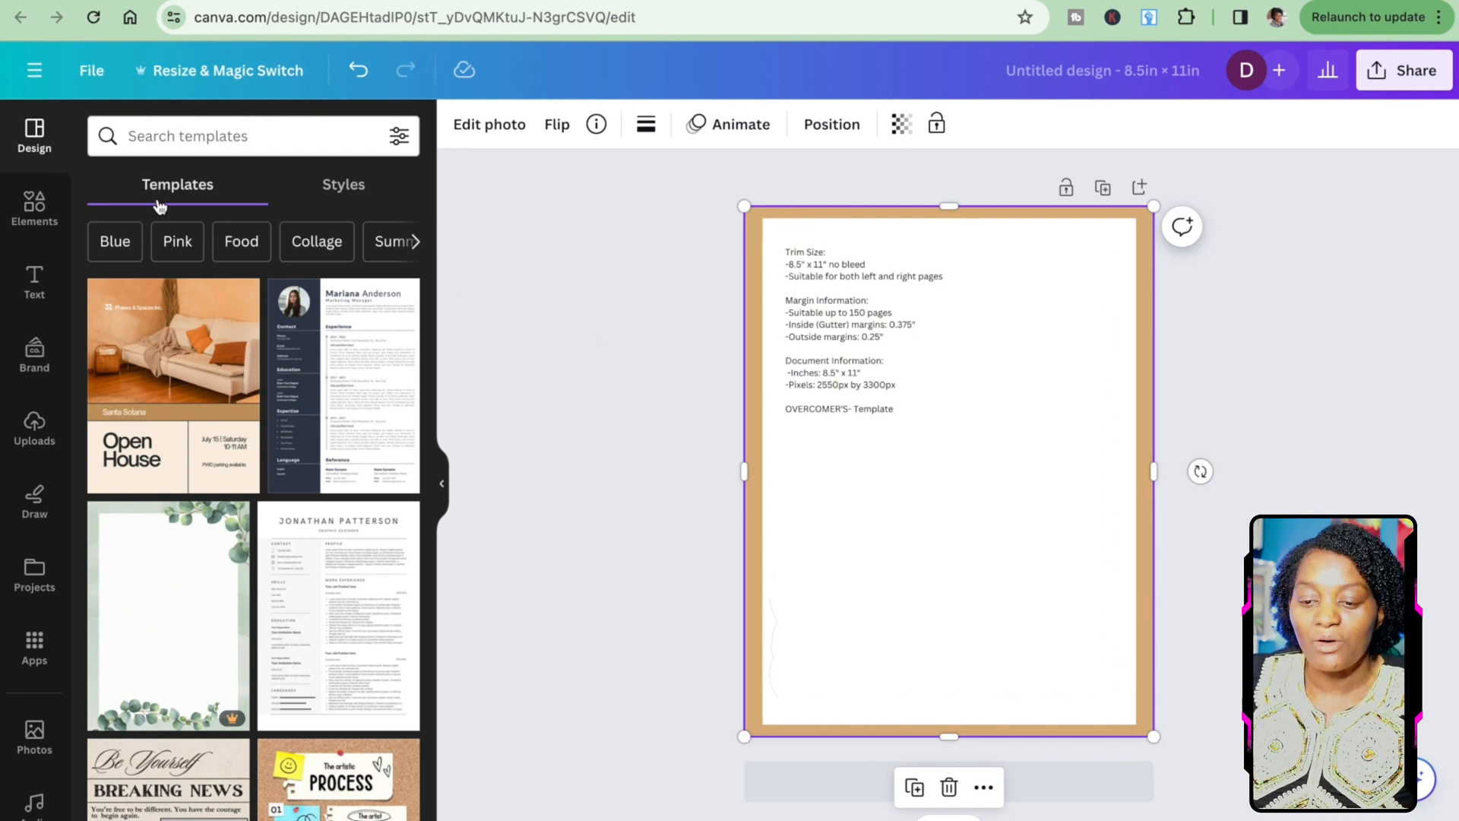
# - Add a square shape fitted to the template's inner margin area and give it a solid border of weight 6
pyautogui.click(36, 207)
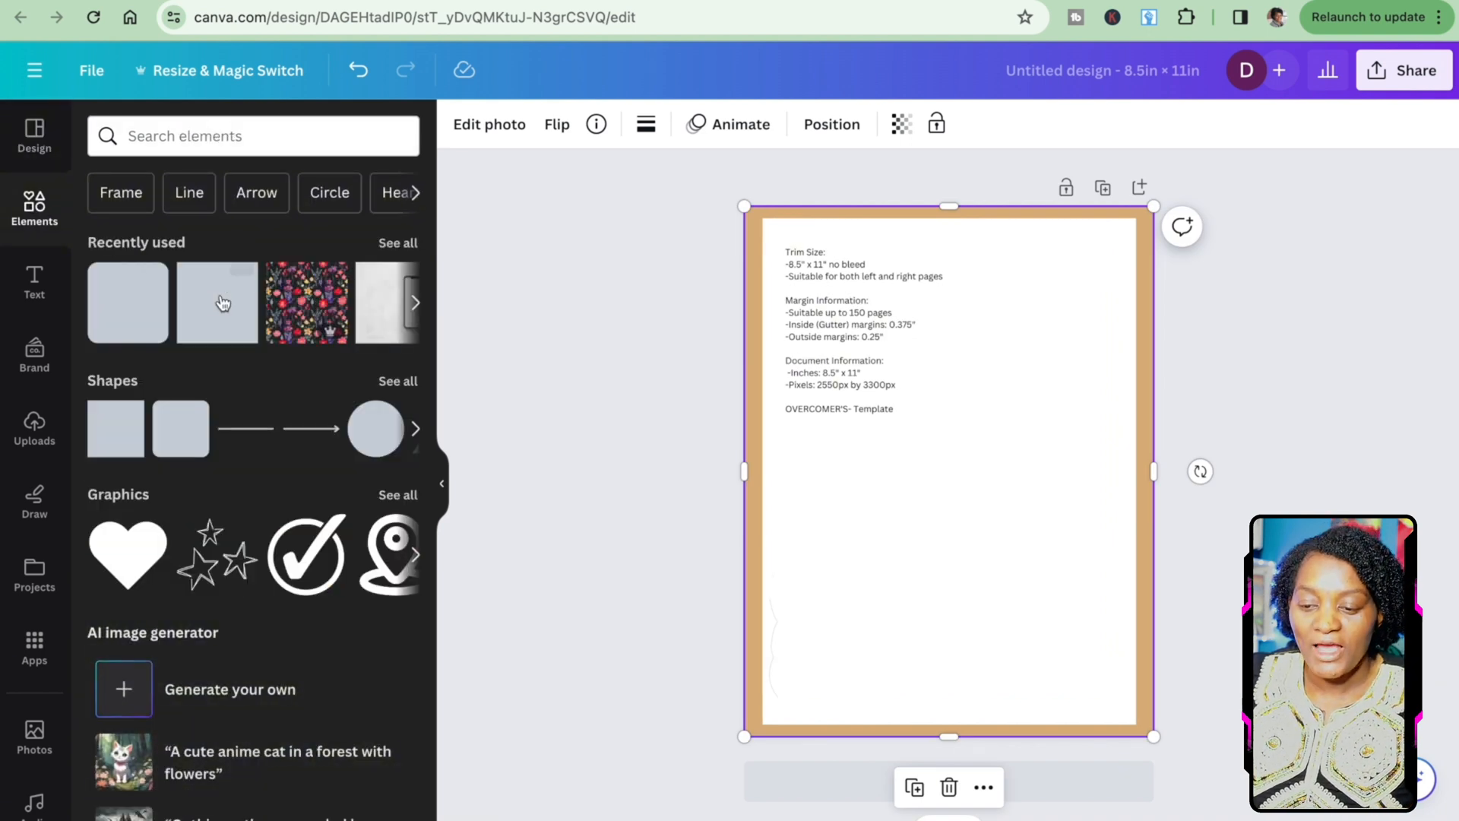
pyautogui.click(217, 302)
pyautogui.moveTo(887, 411); pyautogui.dragTo(765, 222)
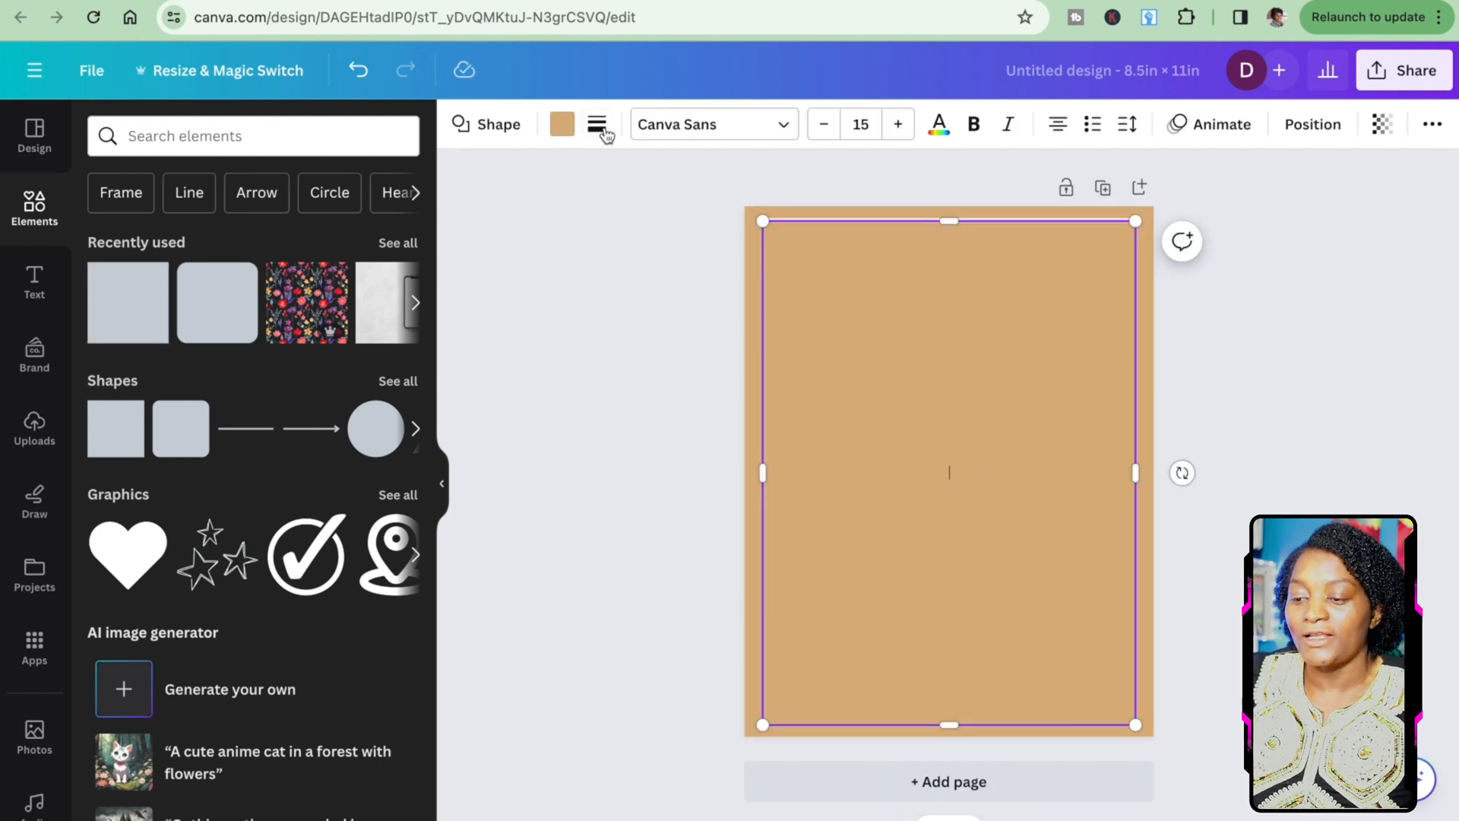
pyautogui.click(597, 125)
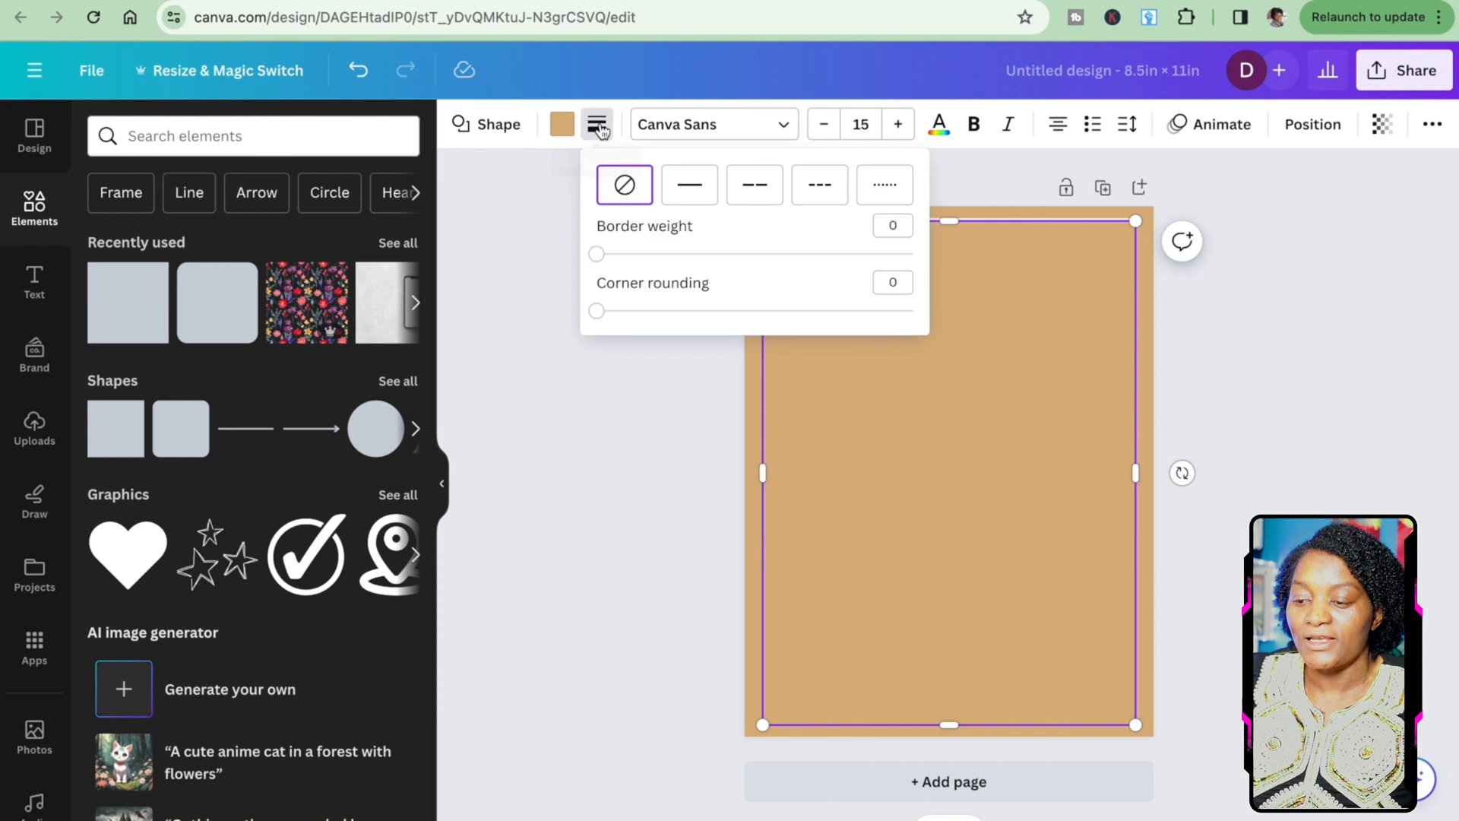
pyautogui.moveTo(604, 261)
pyautogui.mouseDown()
pyautogui.moveTo(596, 252)
pyautogui.moveTo(615, 264)
pyautogui.mouseUp()
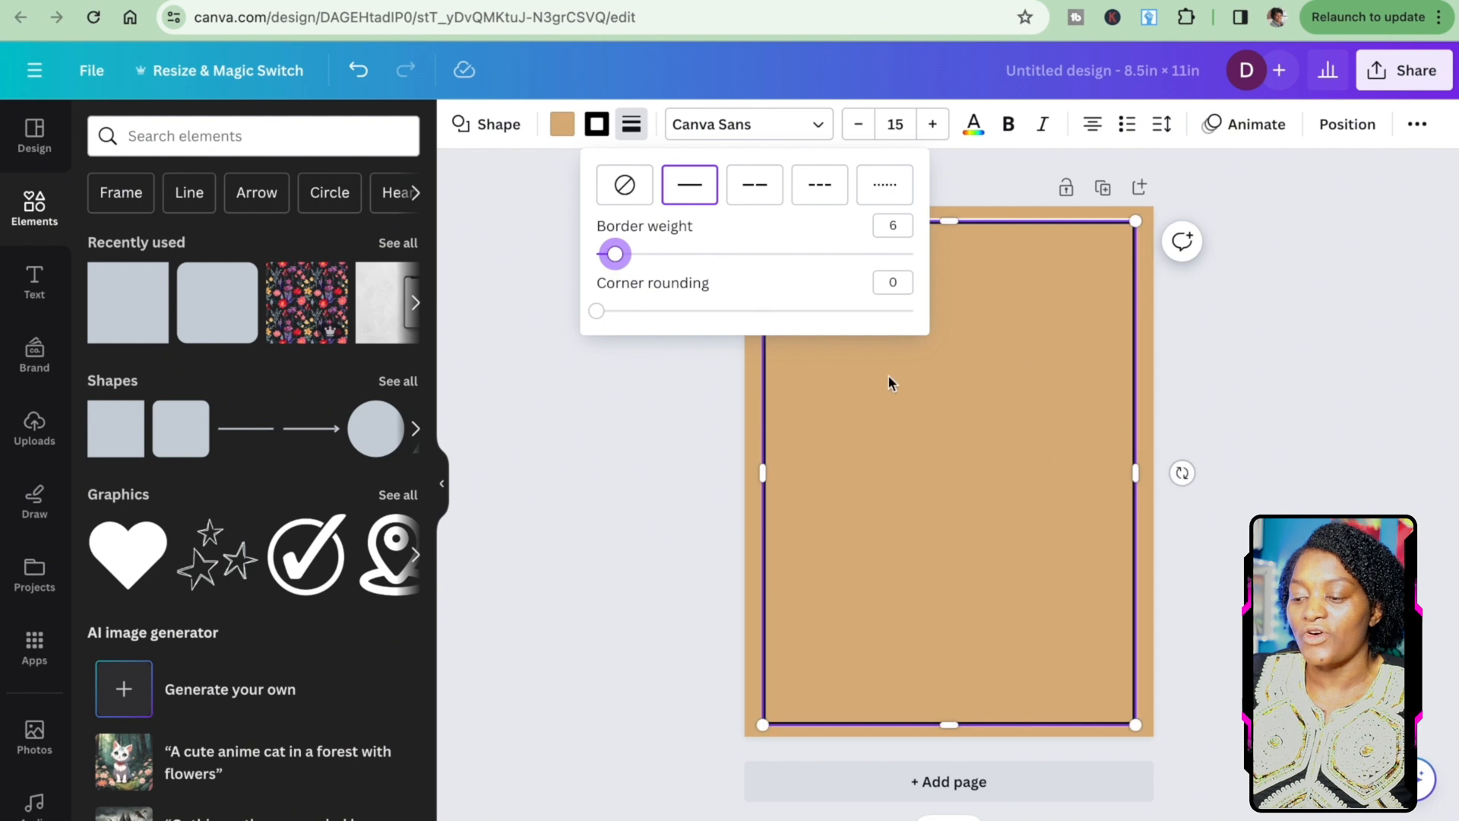
# - Delete the margin template image behind the bordered rectangle
pyautogui.click(1000, 295)
pyautogui.click(751, 257)
pyautogui.press('Escape')
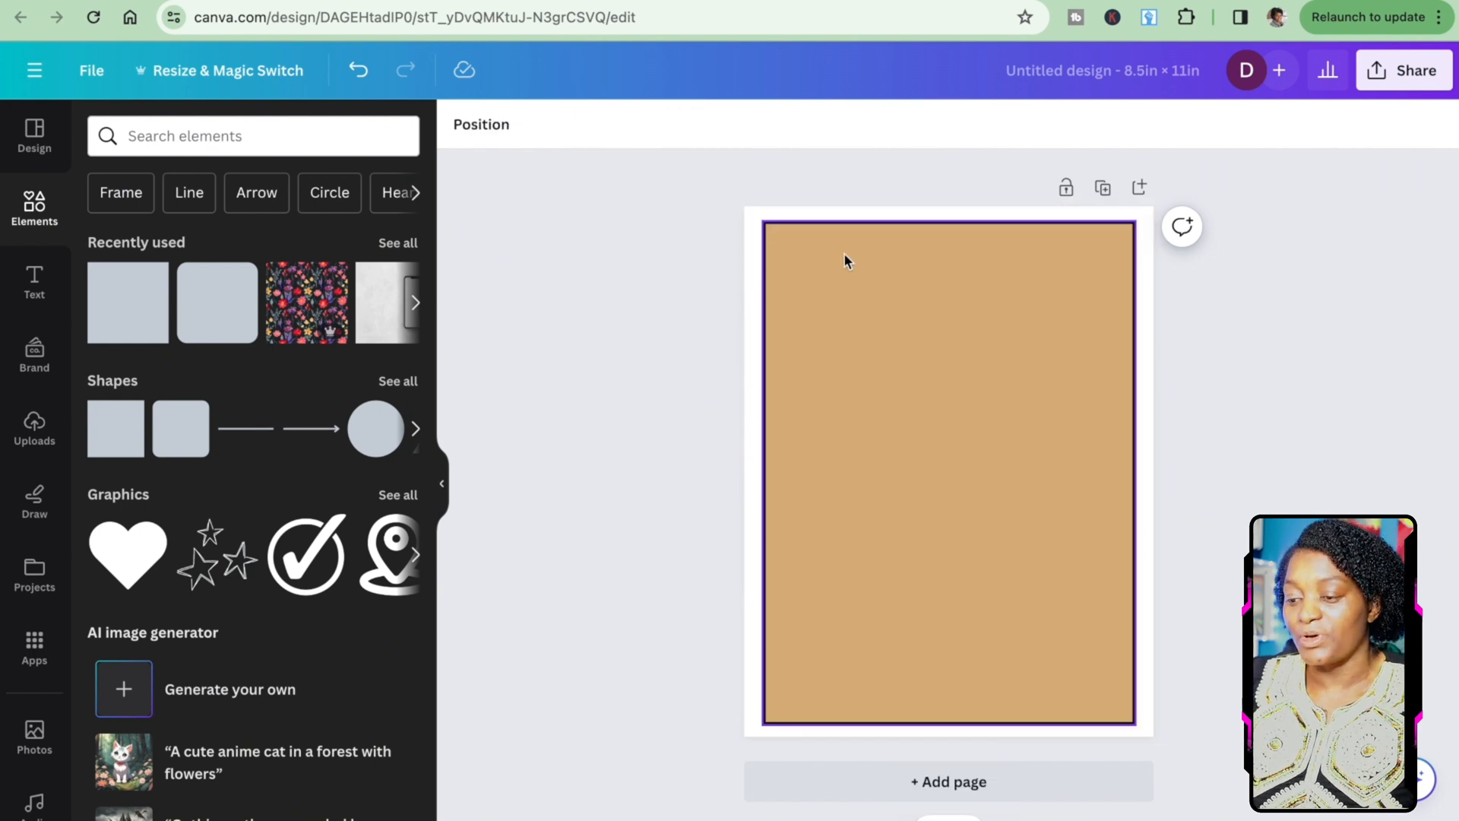
# - Remove the tan fill from the bordered rectangle so only its black outline is drawn
pyautogui.click(869, 257)
pyautogui.click(554, 136)
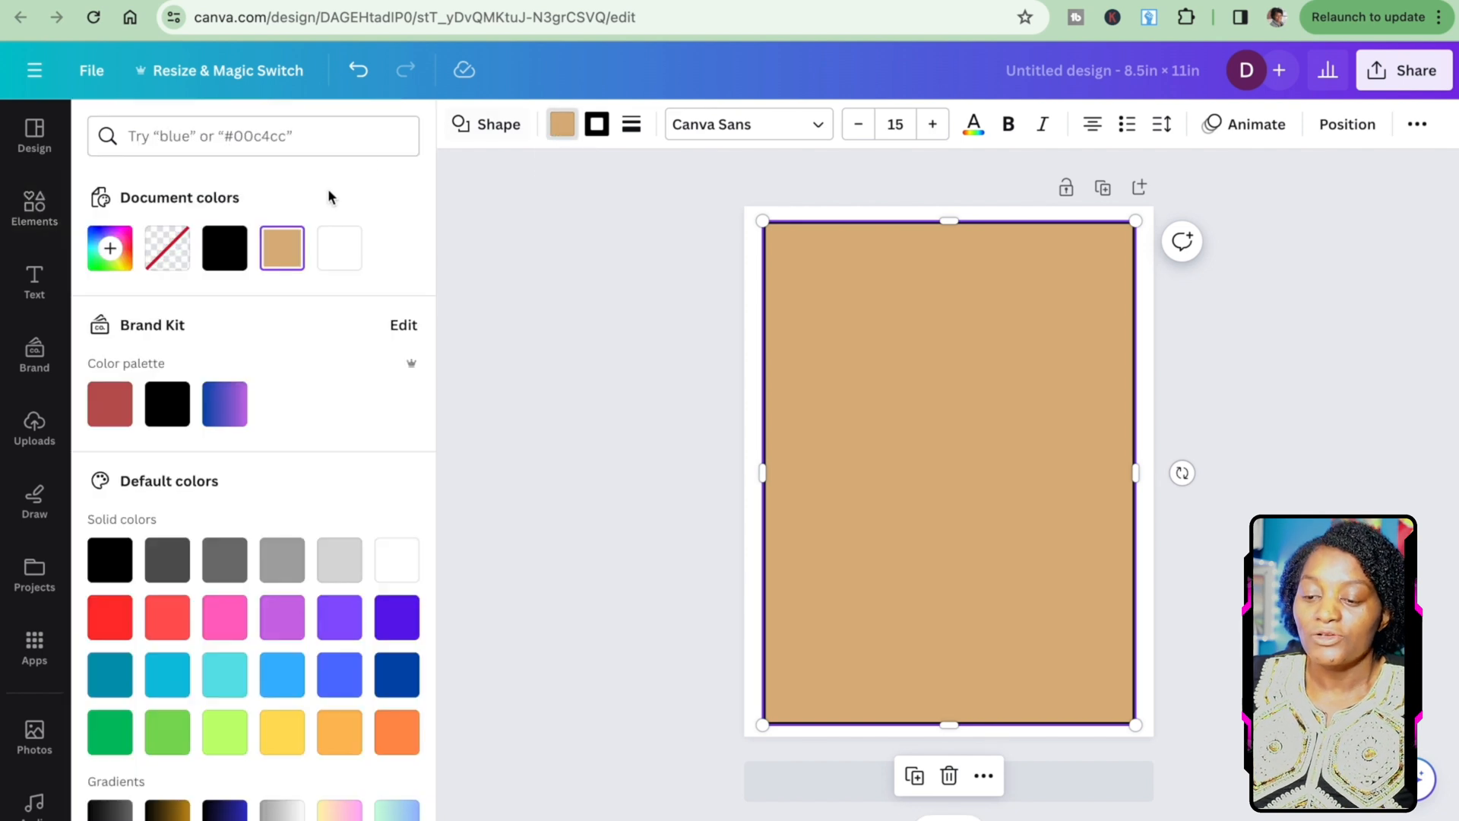
pyautogui.click(178, 249)
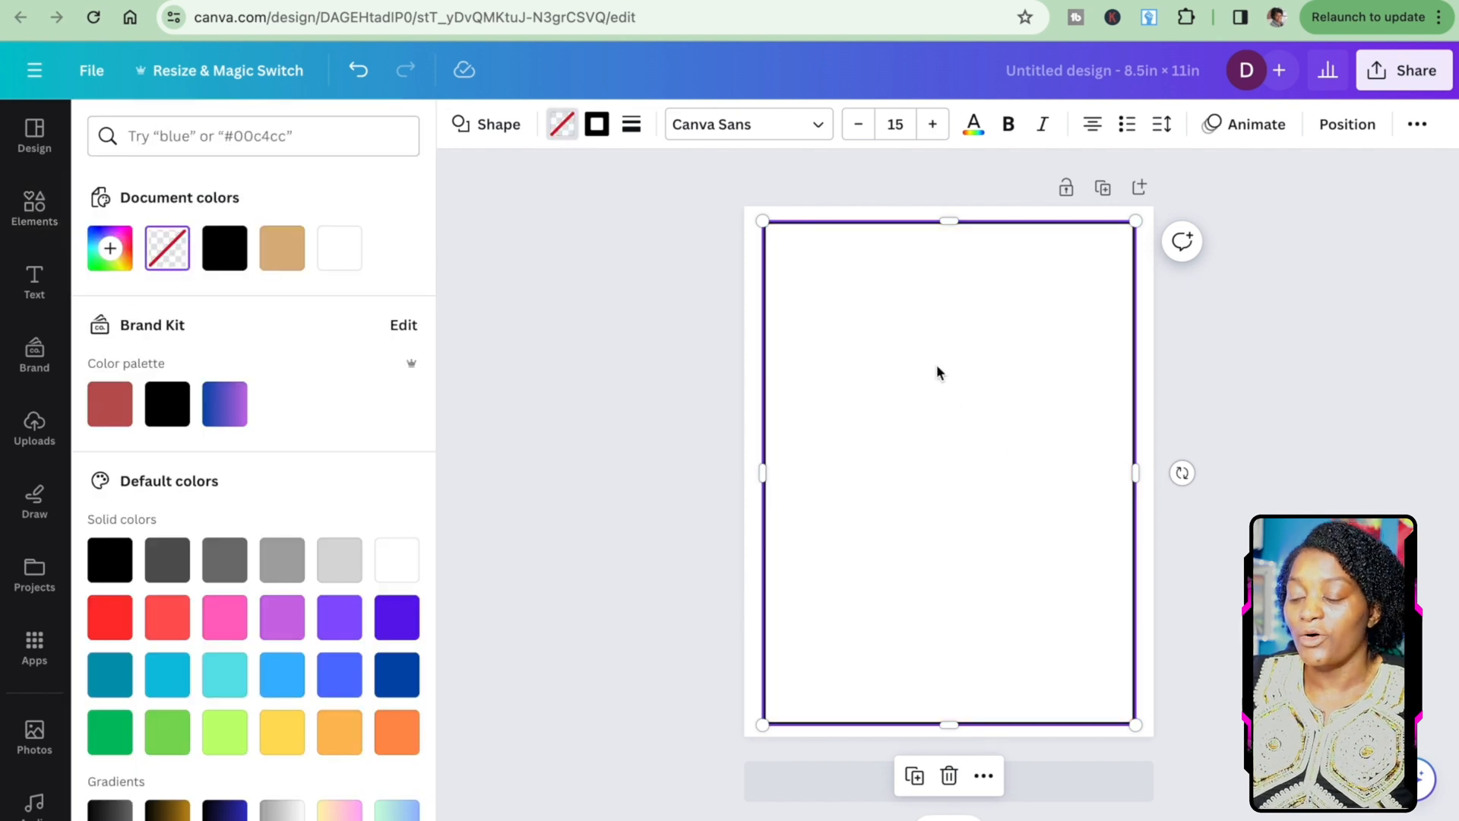
# - Duplicate the page with the black frame
pyautogui.click(1106, 189)
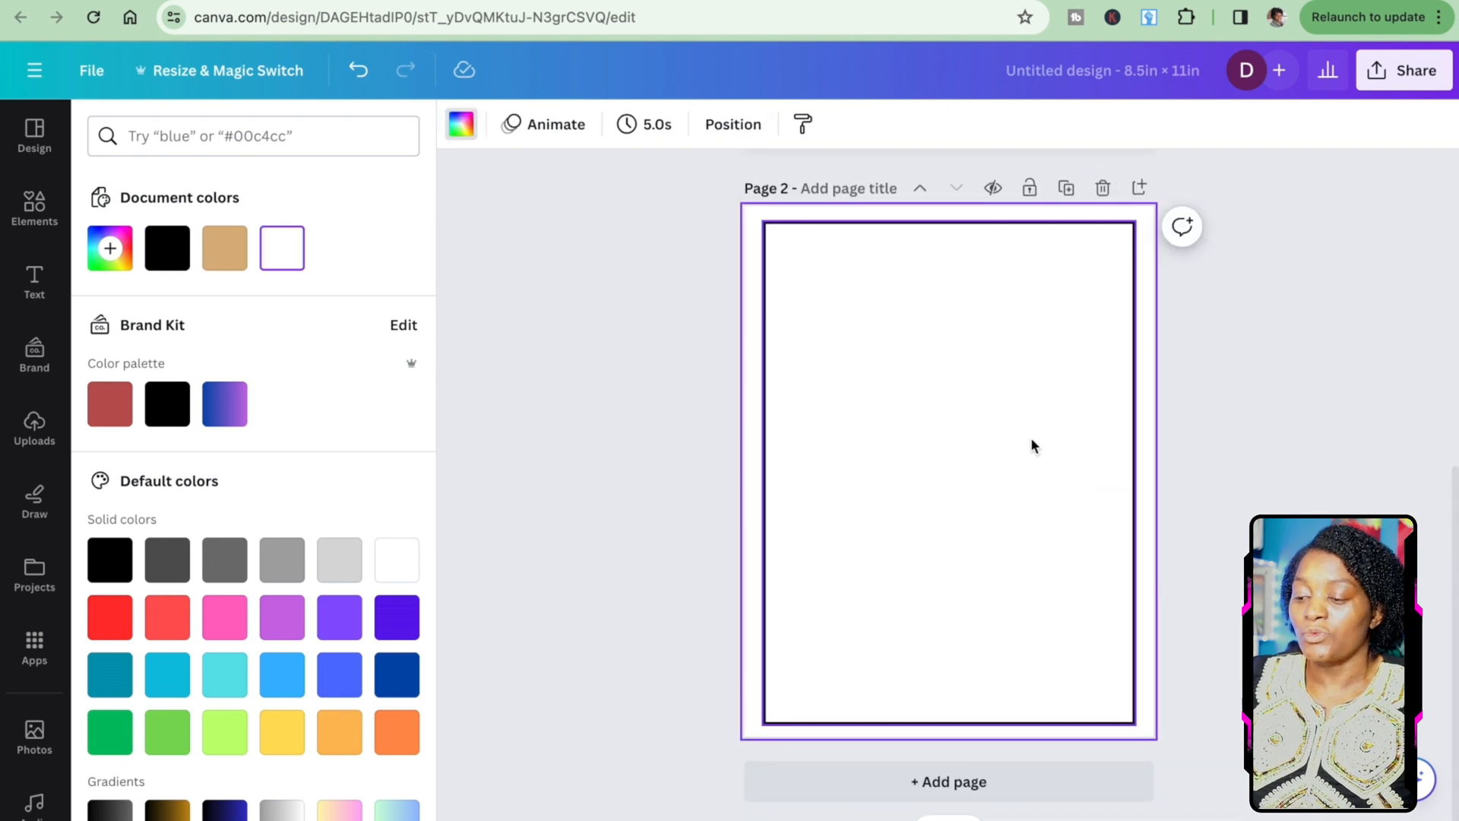
pyautogui.click(1178, 426)
pyautogui.scroll(5, 1140, 449)
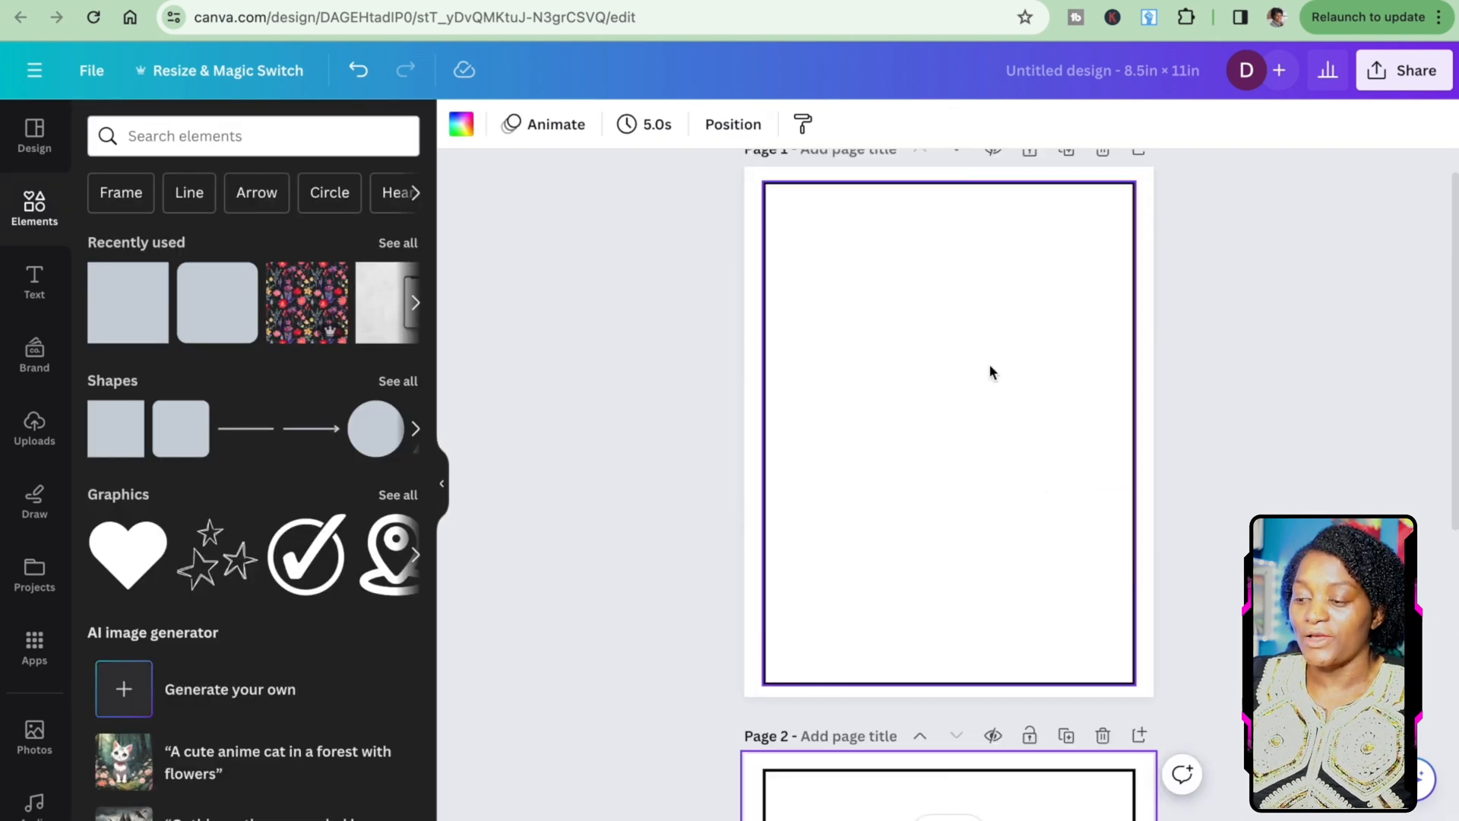
# - Insert the uploaded kitchen line drawing with hanging mugs, stove and potted plant on page 1
pyautogui.click(990, 371)
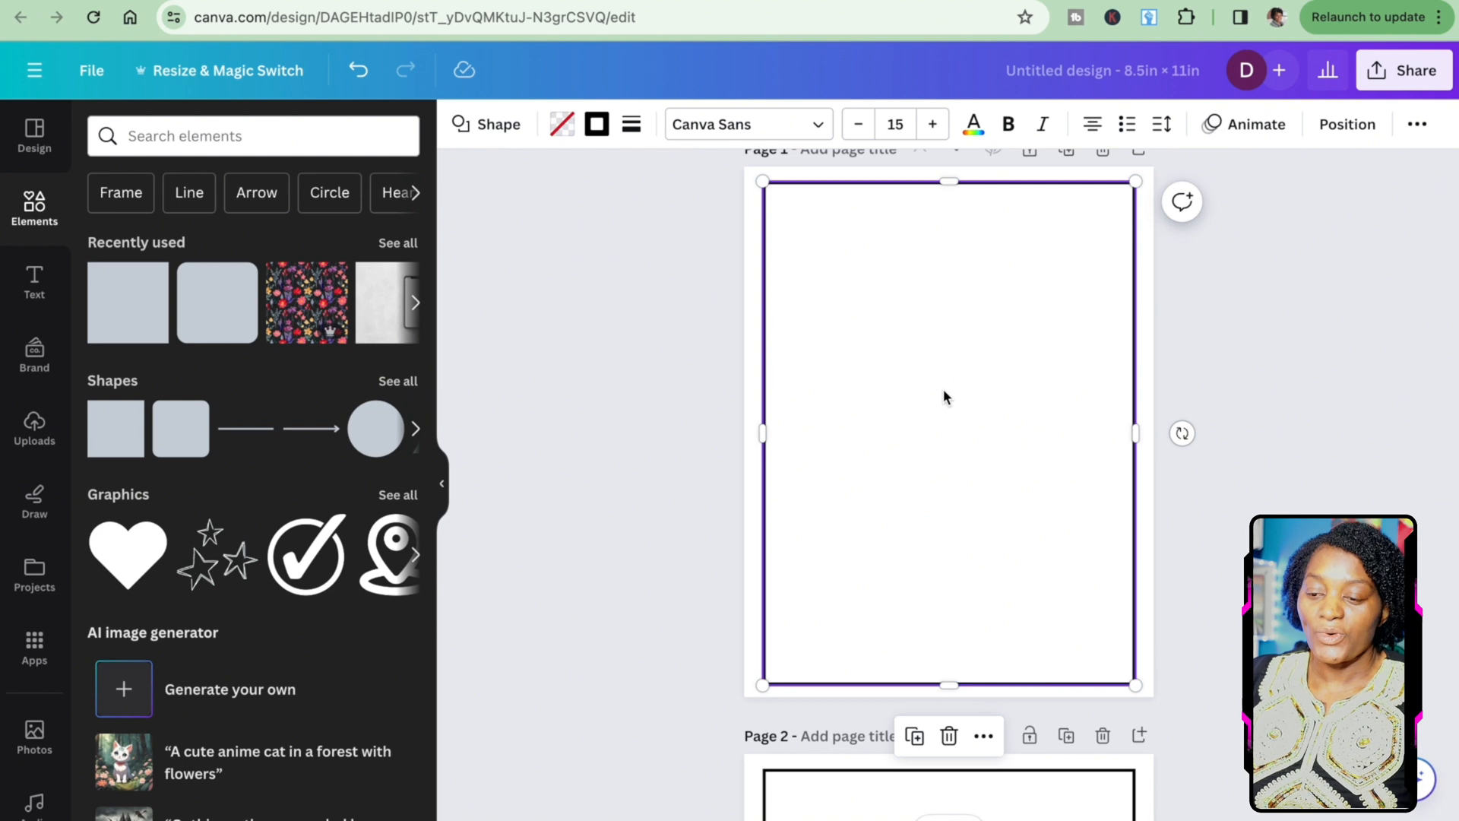
pyautogui.click(38, 427)
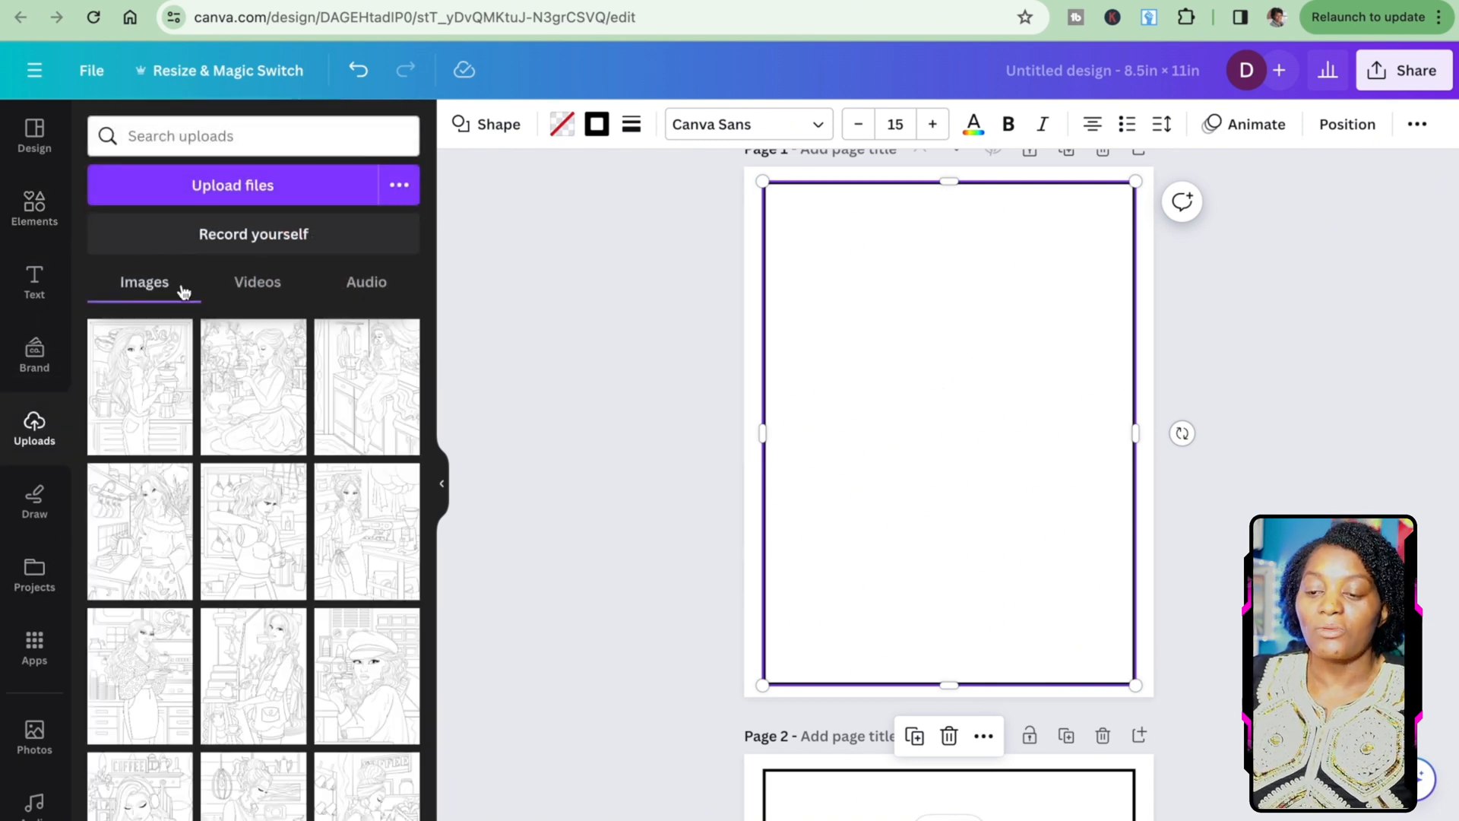
pyautogui.click(250, 196)
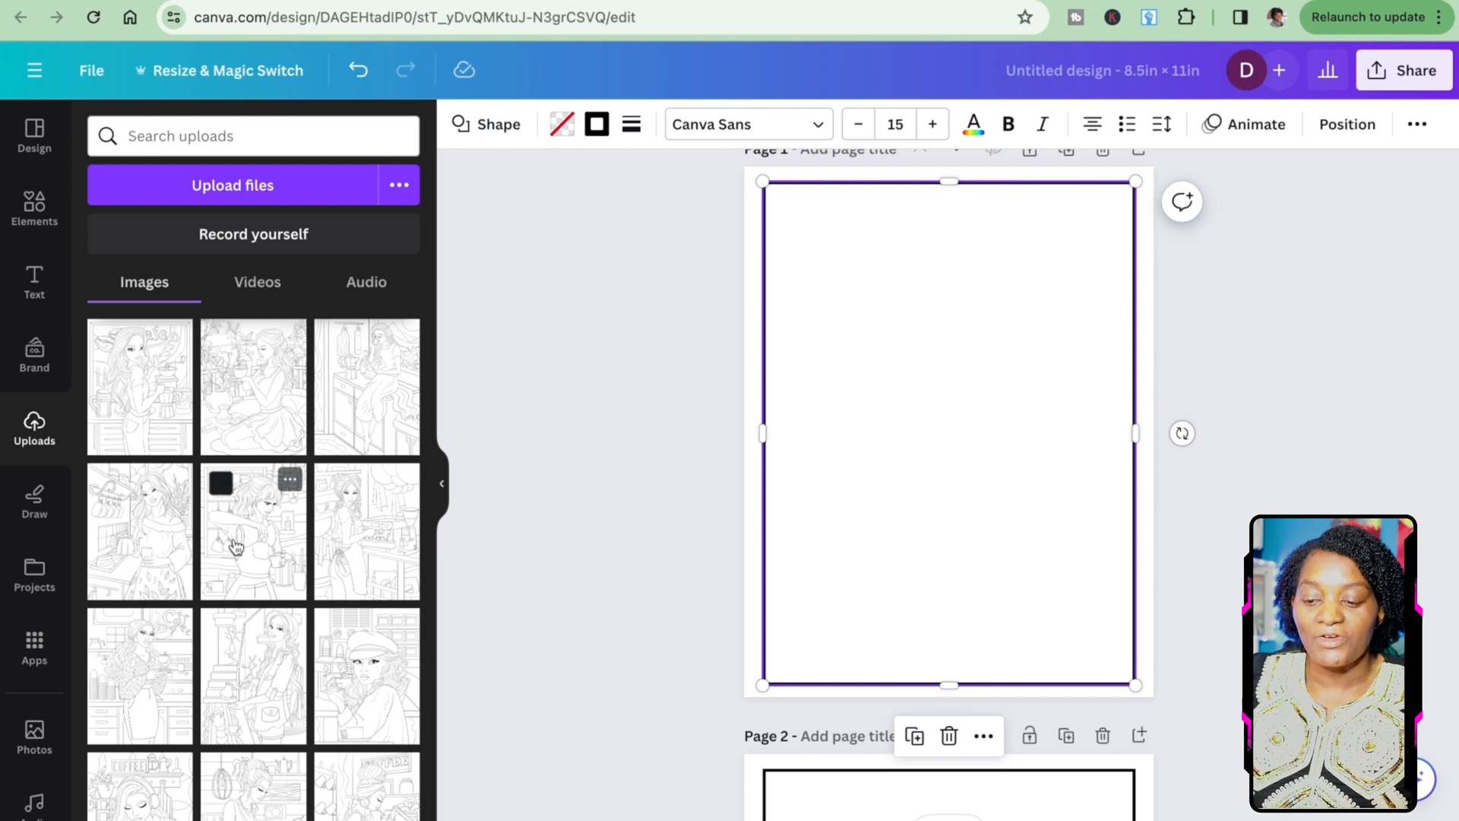
pyautogui.scroll(-10, 251, 706)
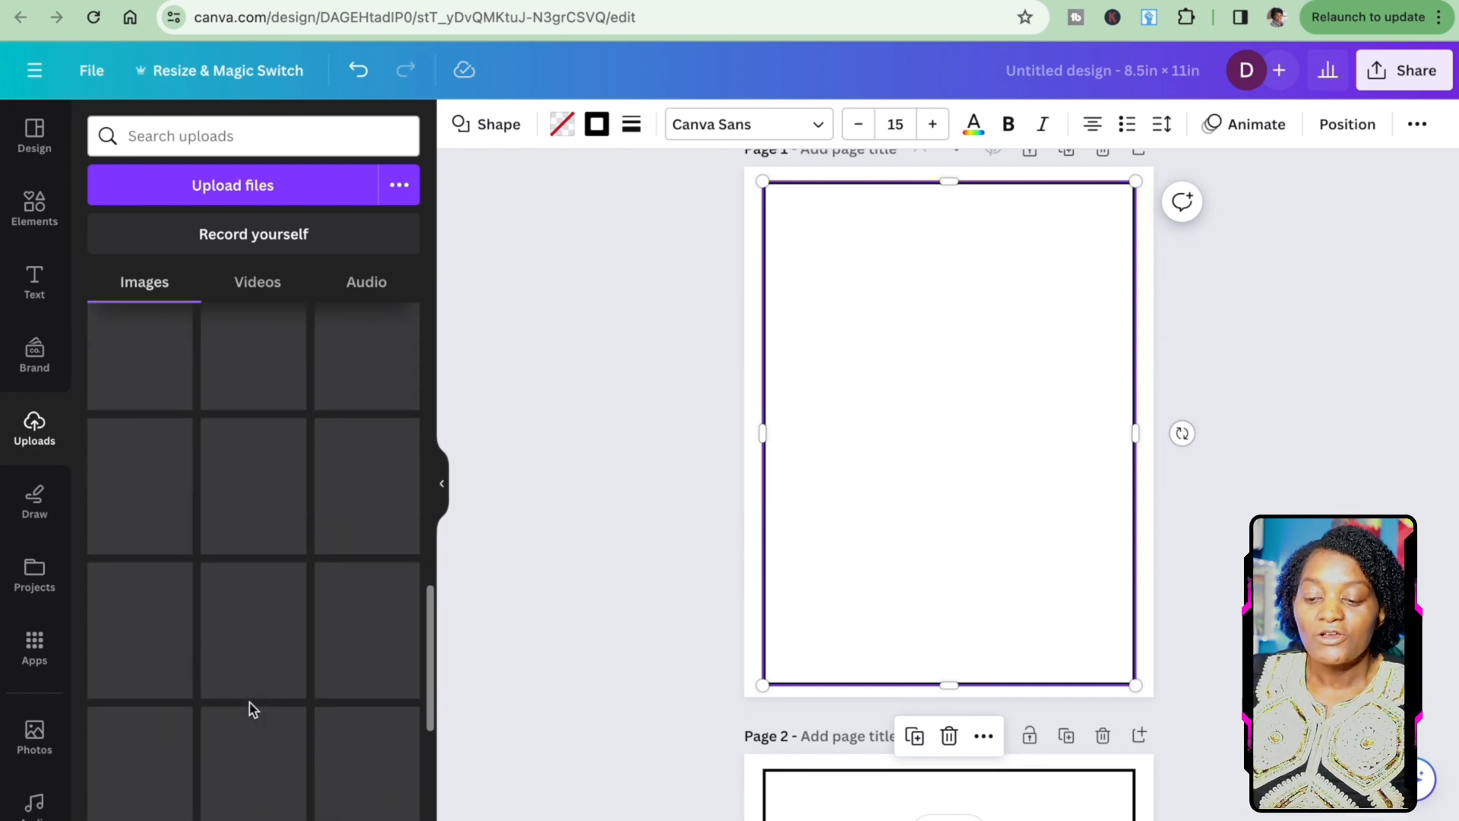
pyautogui.scroll(-1, 251, 708)
pyautogui.scroll(-5, 251, 710)
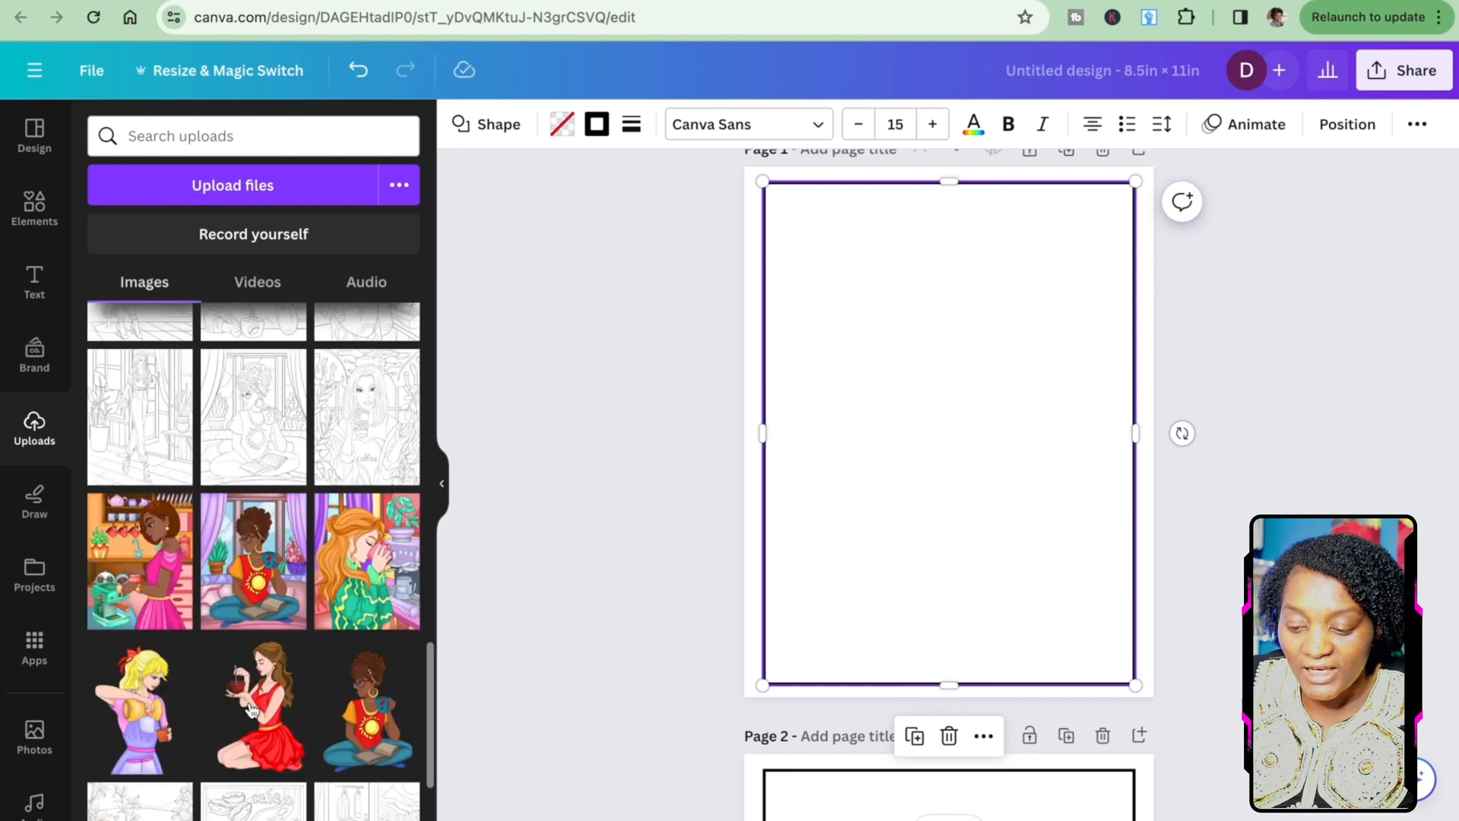
pyautogui.scroll(2, 251, 712)
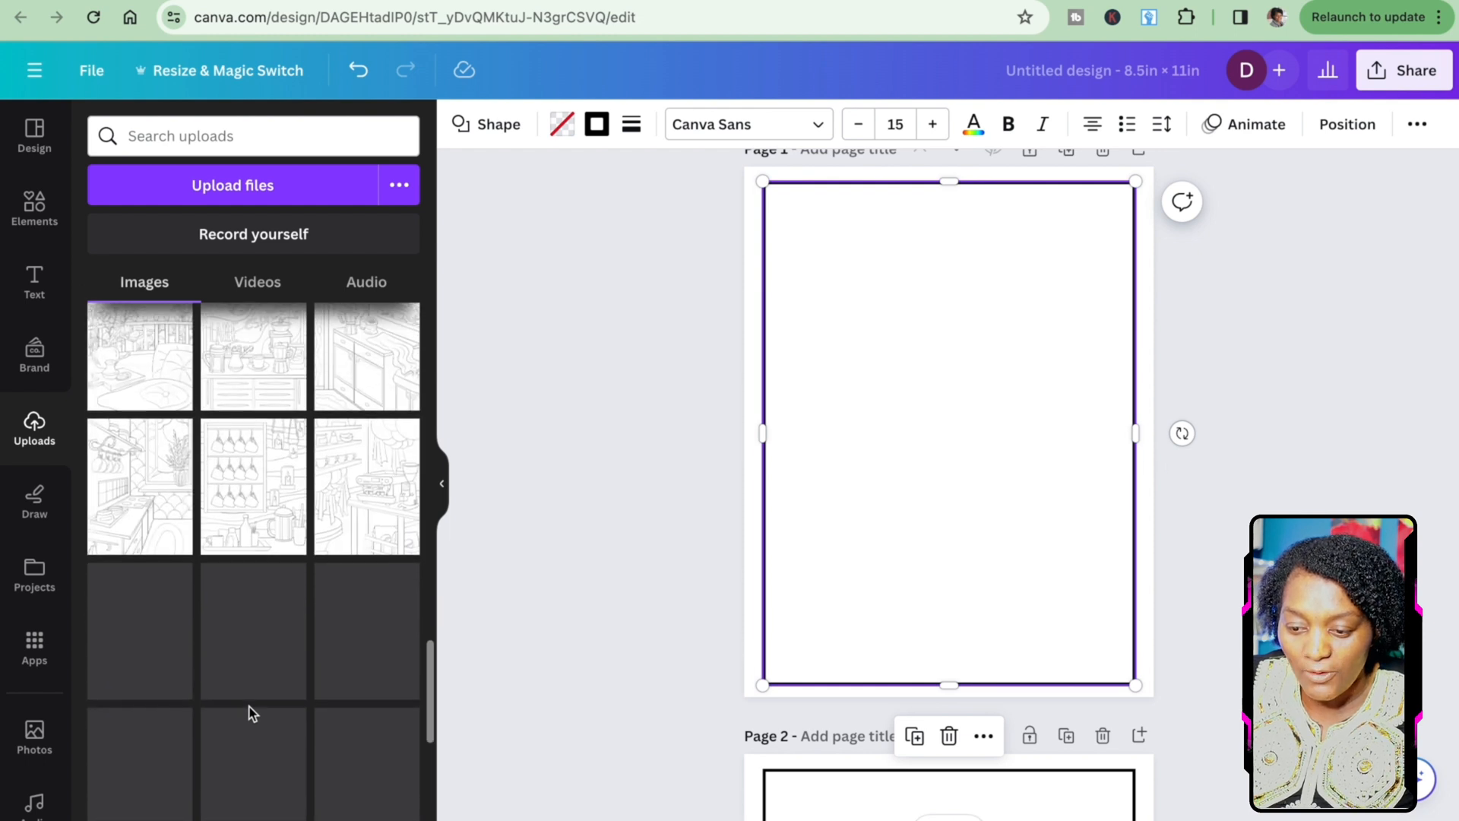
pyautogui.click(153, 498)
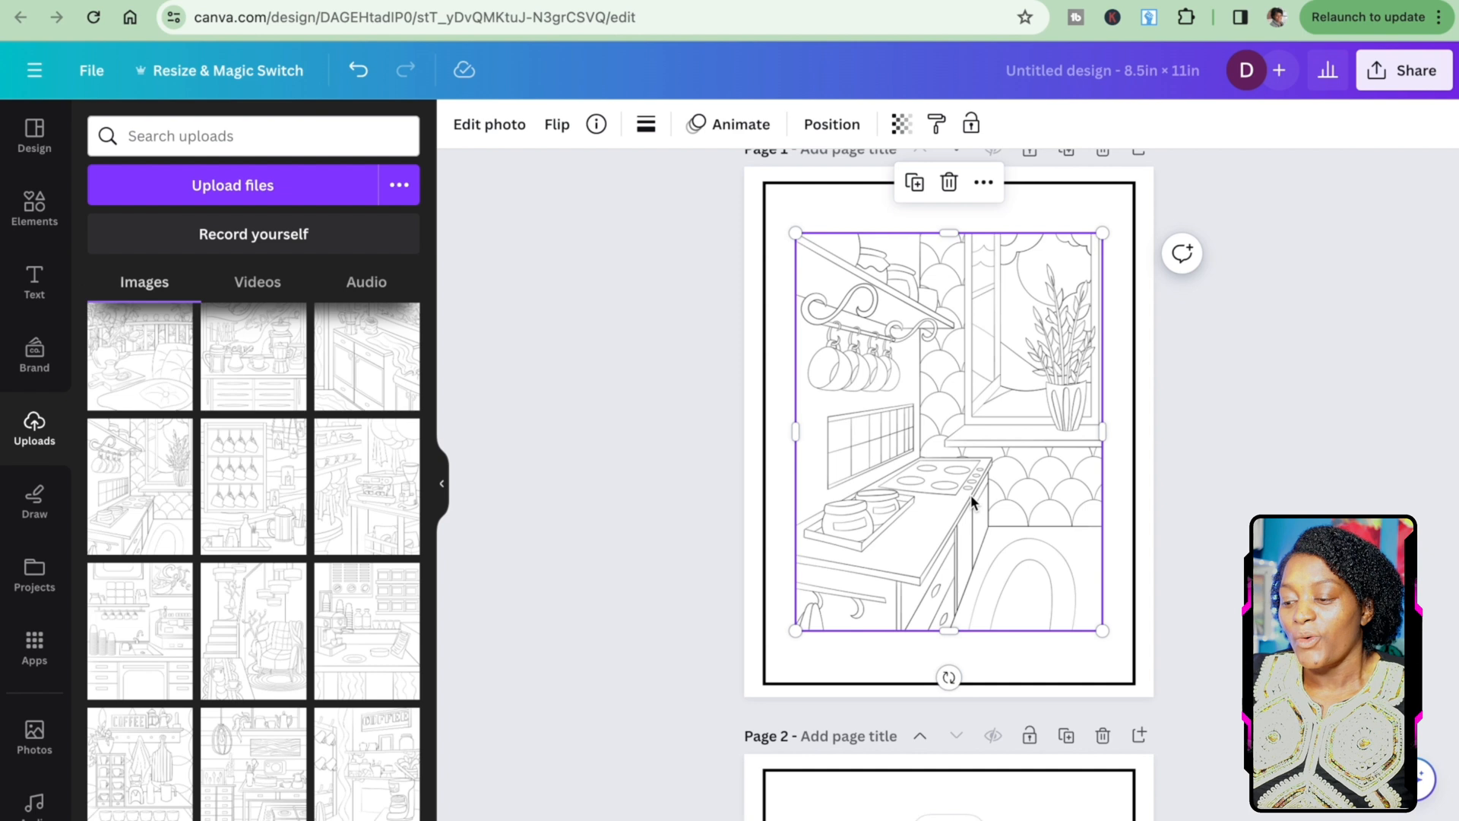
# - Resize the kitchen drawing so it fills the area inside the black frame on page 1
pyautogui.moveTo(795, 234); pyautogui.dragTo(792, 193)
pyautogui.moveTo(1105, 628); pyautogui.dragTo(1128, 665)
pyautogui.moveTo(995, 666); pyautogui.dragTo(996, 676)
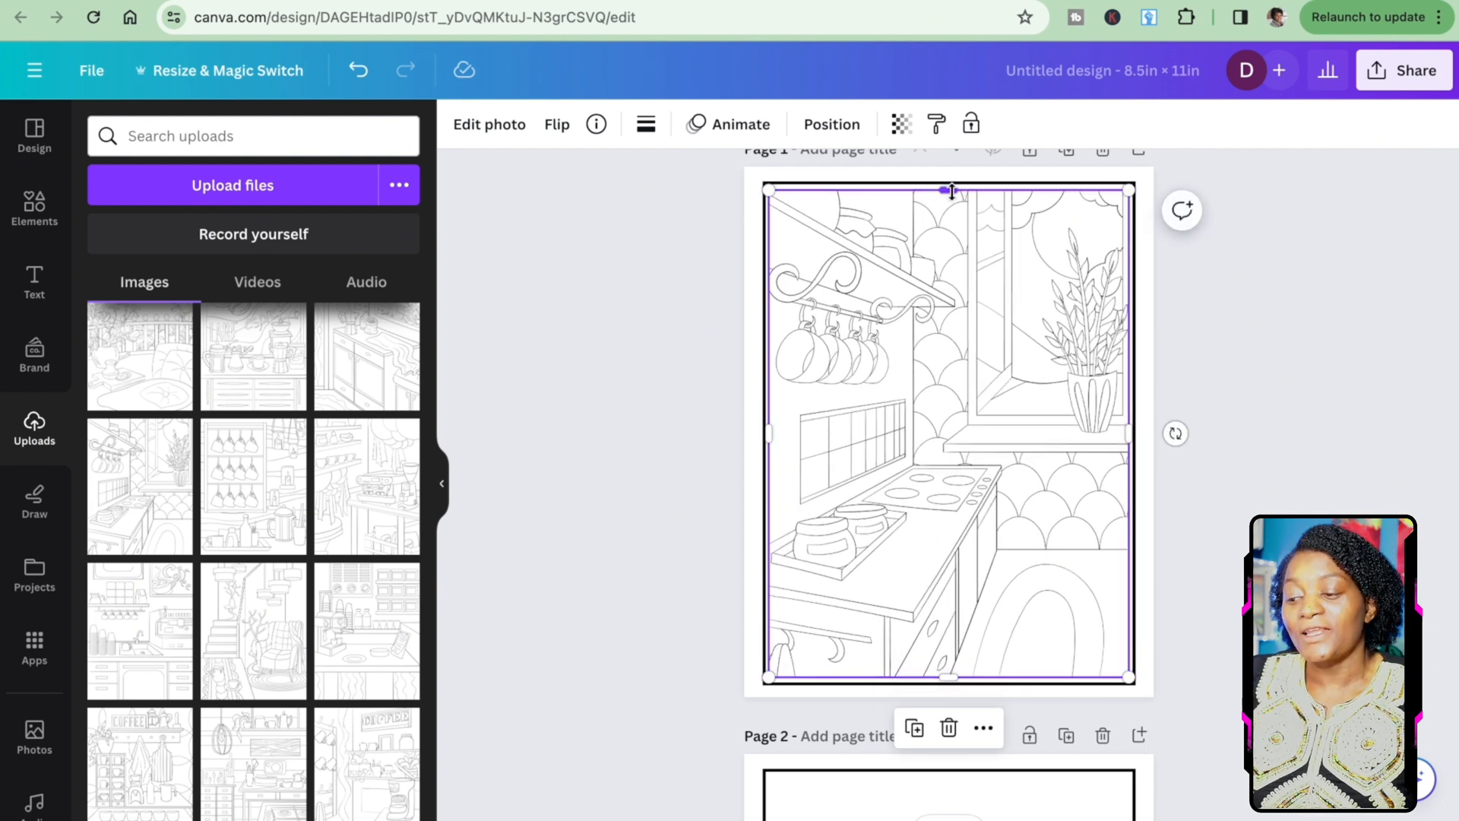
# - Try the uploaded long-haired woman in a T-shirt in front of the kitchen scene, and remove her again
pyautogui.scroll(-2, 219, 612)
pyautogui.scroll(-5, 219, 612)
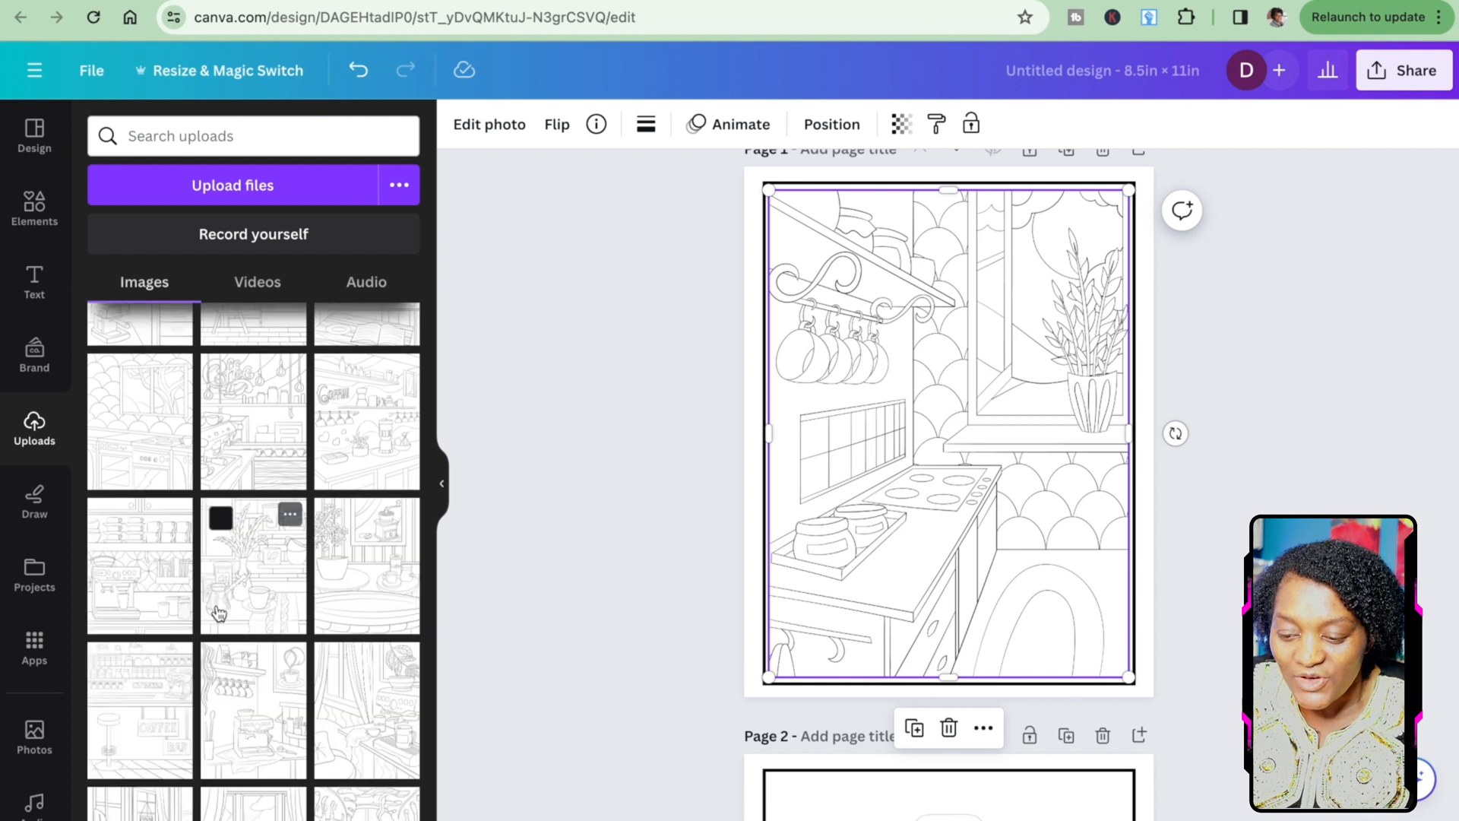
pyautogui.scroll(-5, 219, 613)
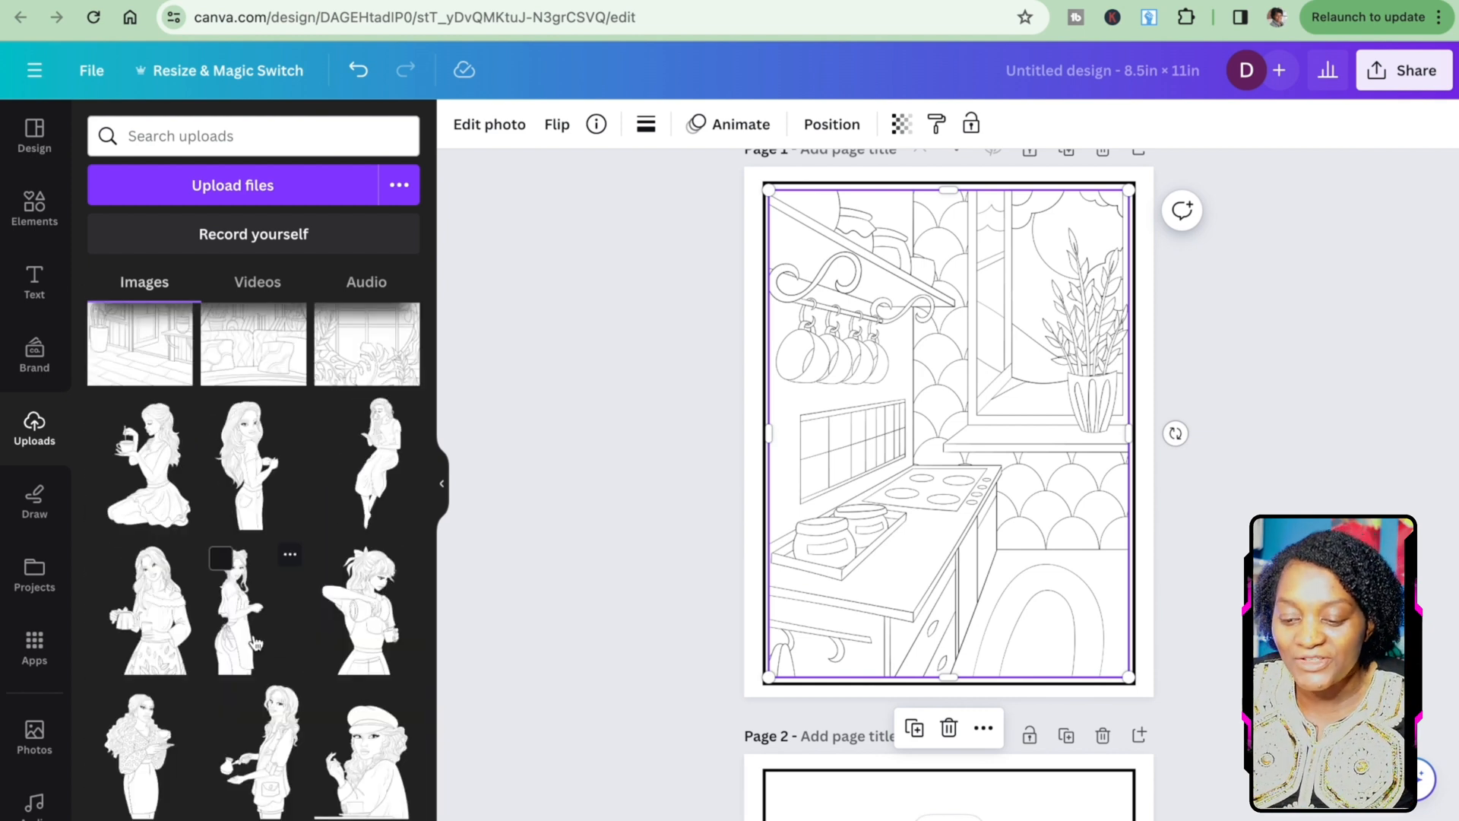
pyautogui.click(245, 463)
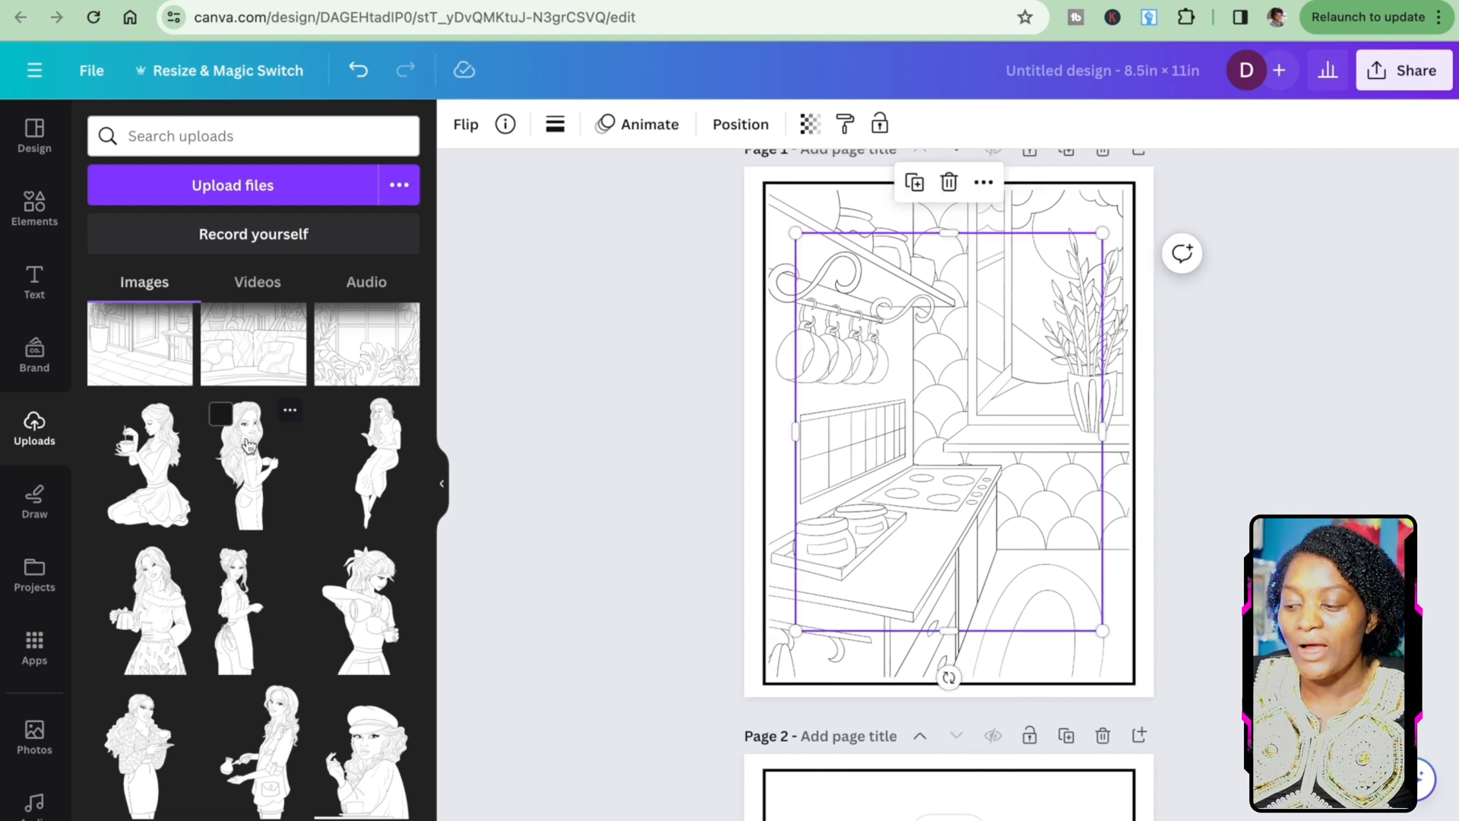
pyautogui.moveTo(980, 441); pyautogui.dragTo(972, 508)
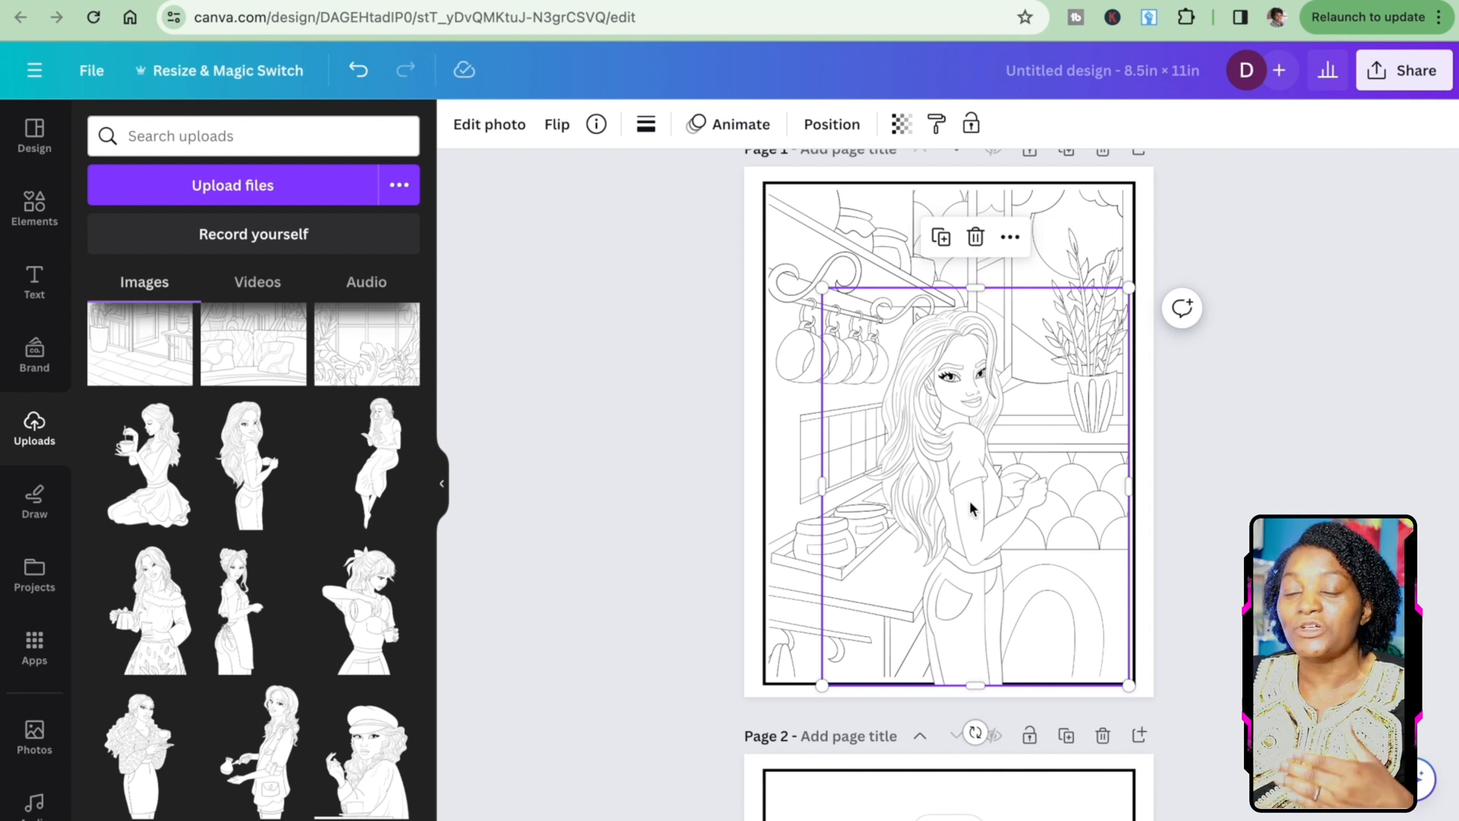
pyautogui.press('Delete')
# - Add the uploaded woman with kettle and cup at the kitchen's lower right and the woman in an apron to her left
pyautogui.scroll(-1, 279, 701)
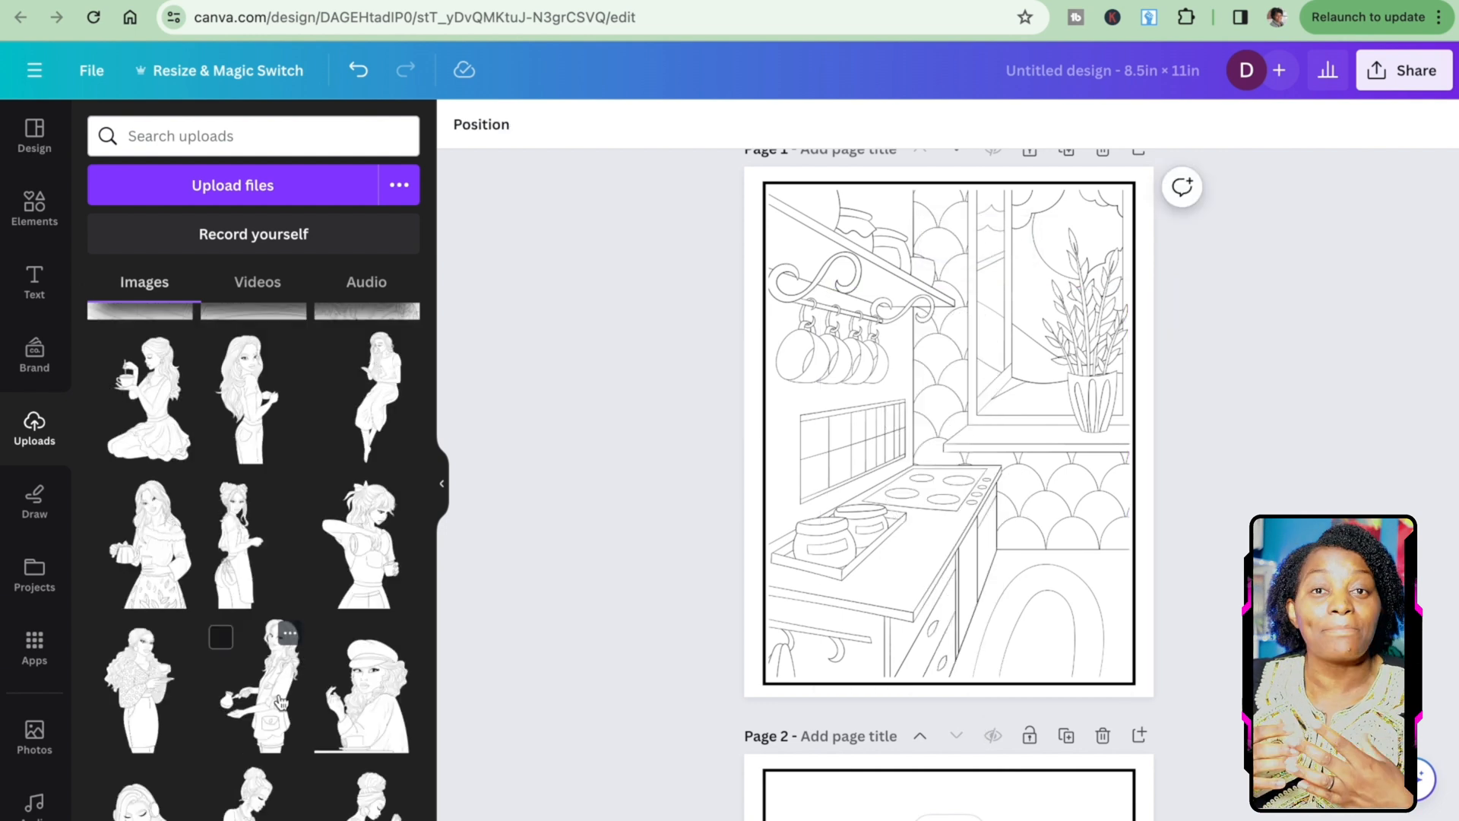
pyautogui.click(142, 566)
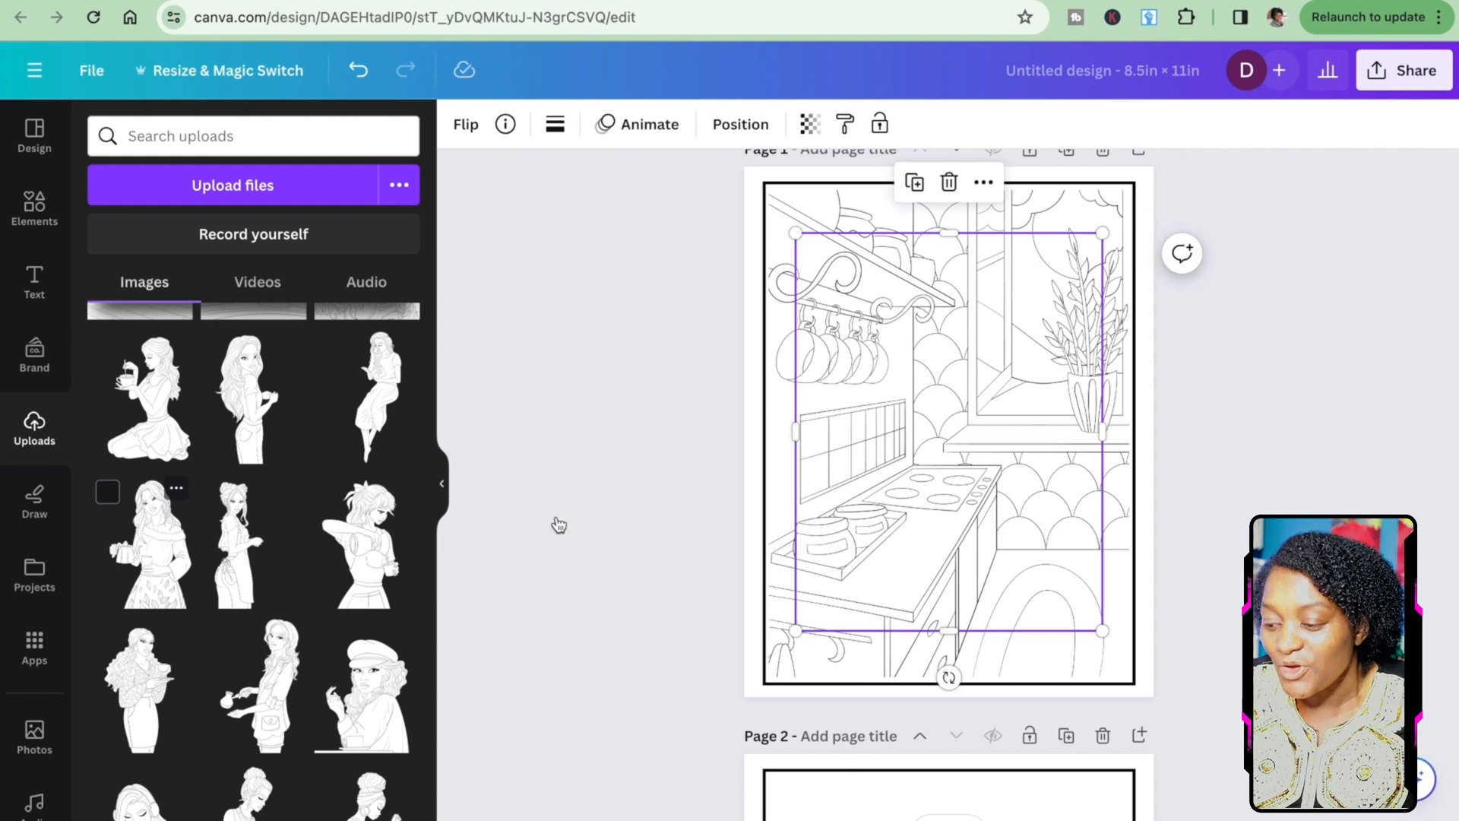
pyautogui.moveTo(1004, 490); pyautogui.dragTo(1024, 531)
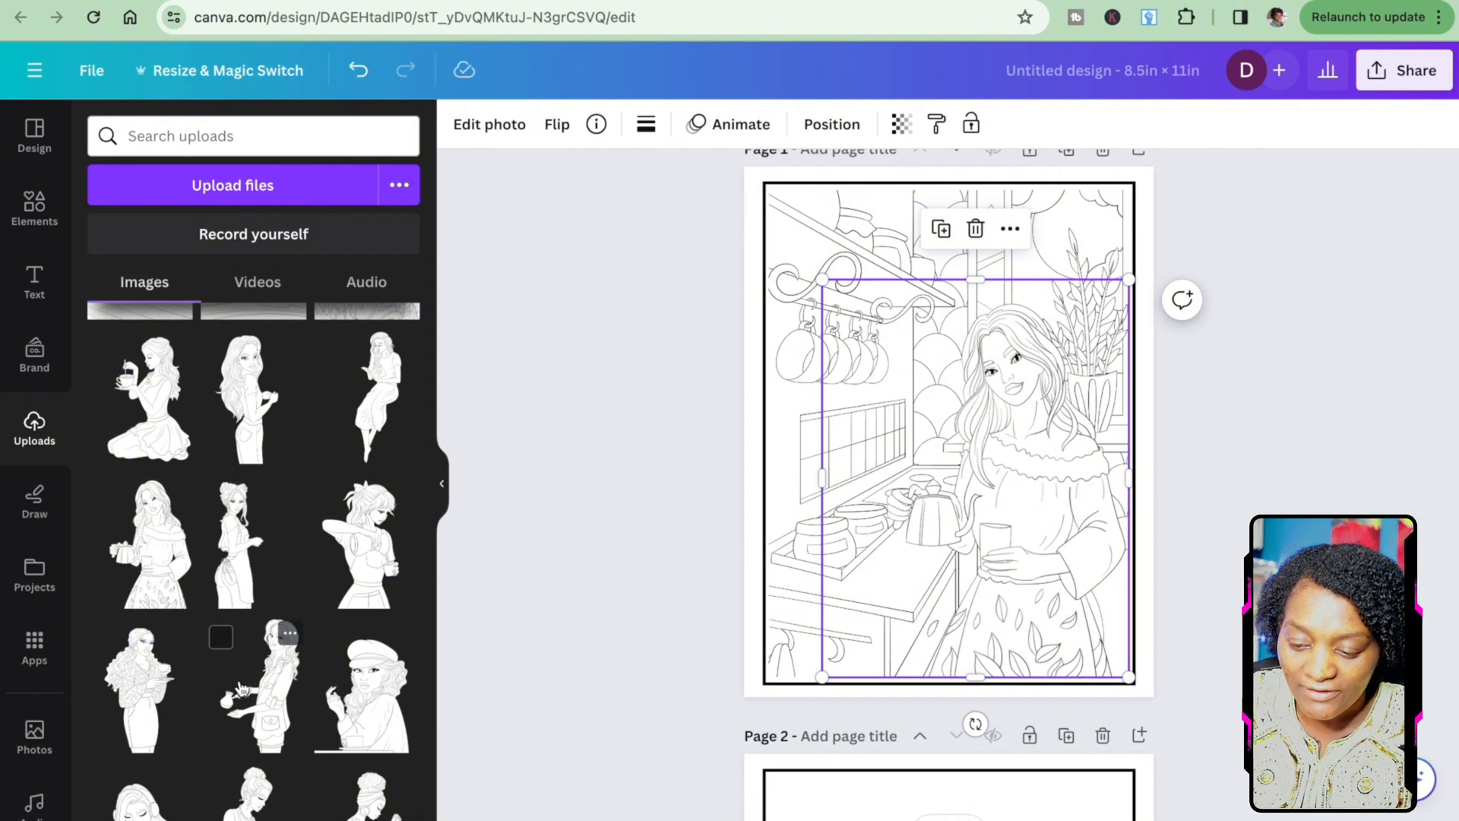
pyautogui.click(234, 544)
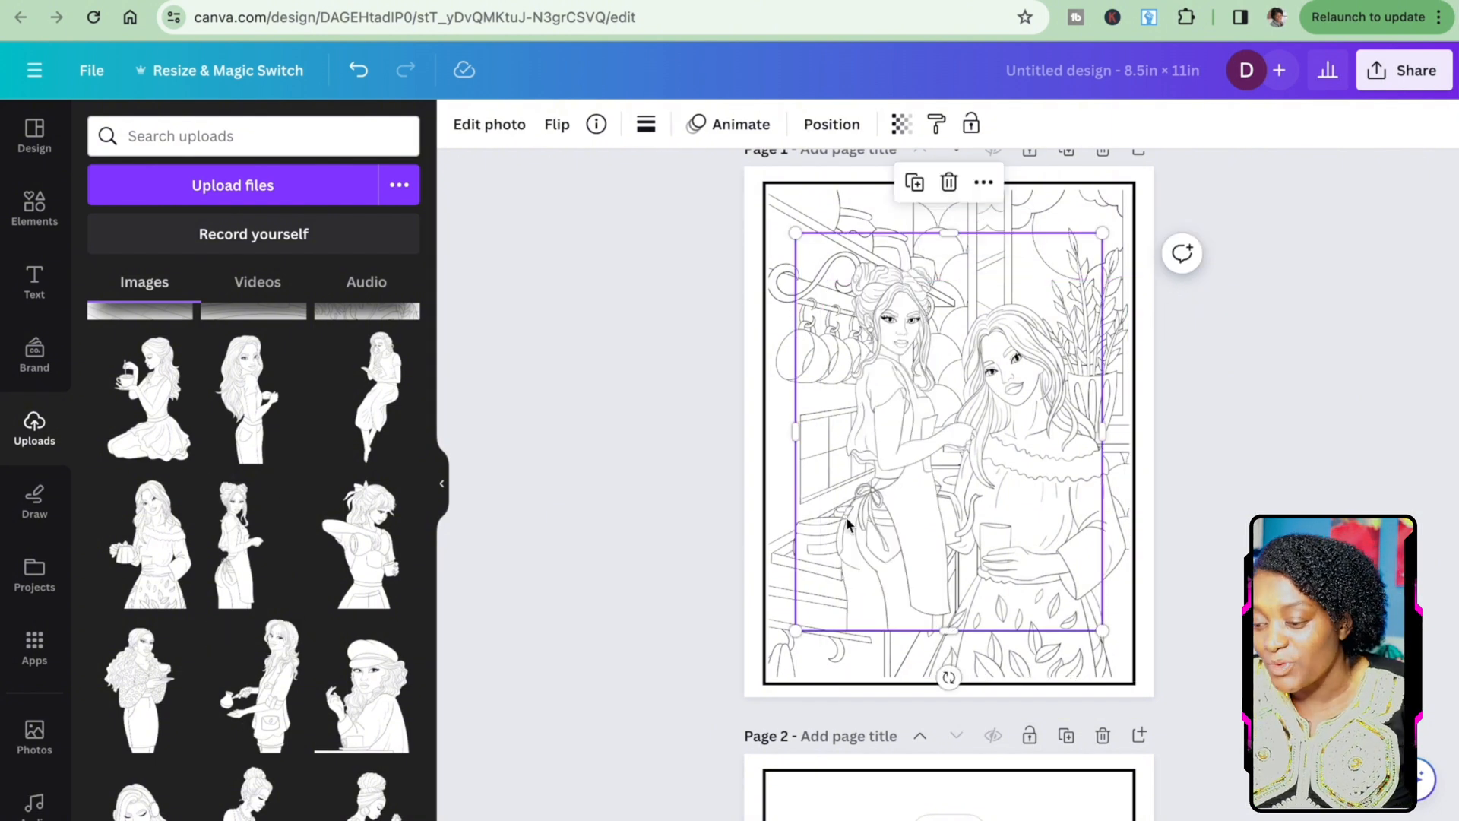
pyautogui.moveTo(906, 430); pyautogui.dragTo(836, 474)
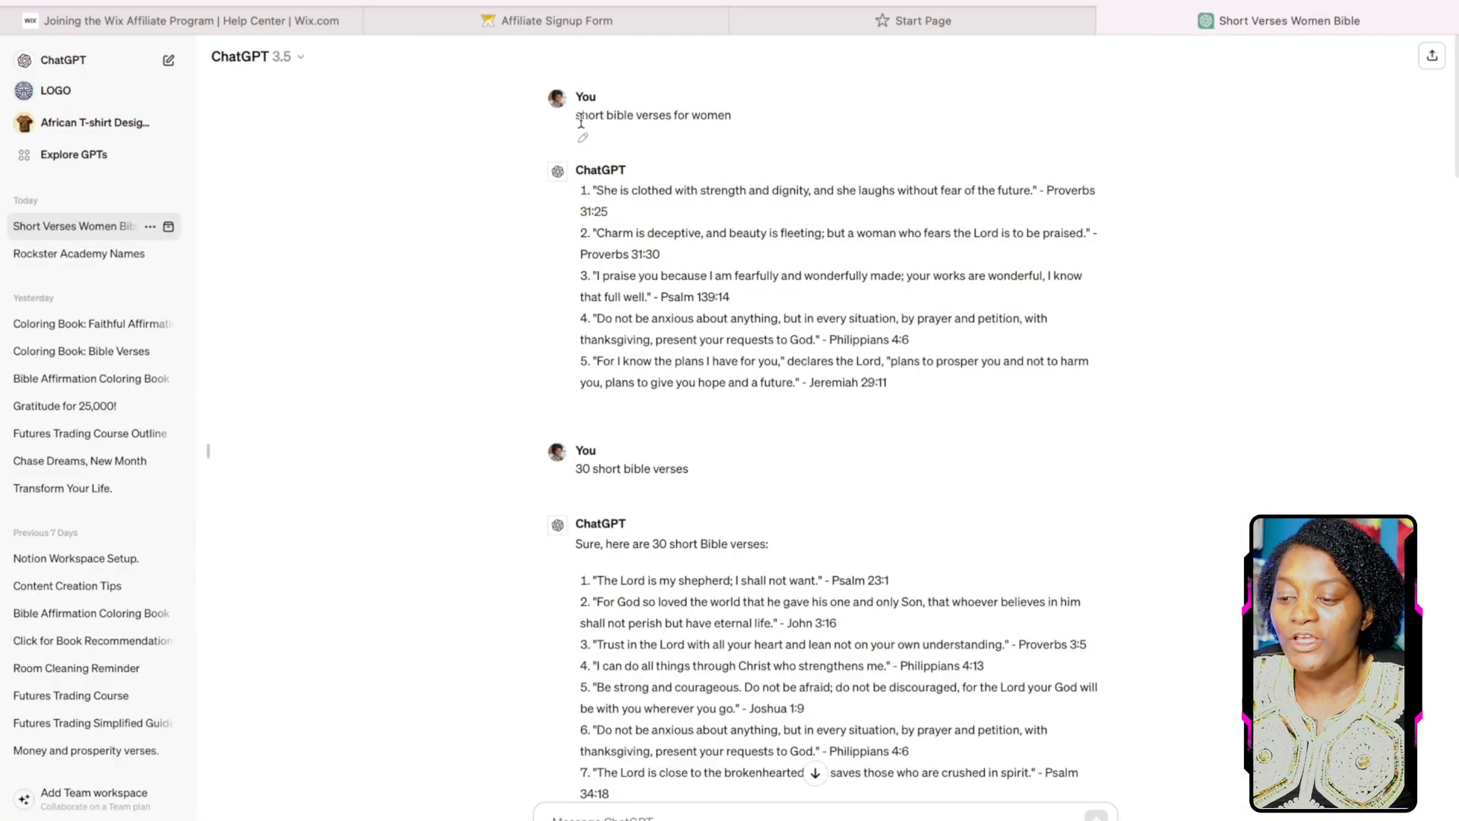
# - Switch to ChatGPT and review the "short bible verses for women" and "30 short bible verses" prompts with their verse lists
pyautogui.moveTo(580, 120); pyautogui.dragTo(726, 124)
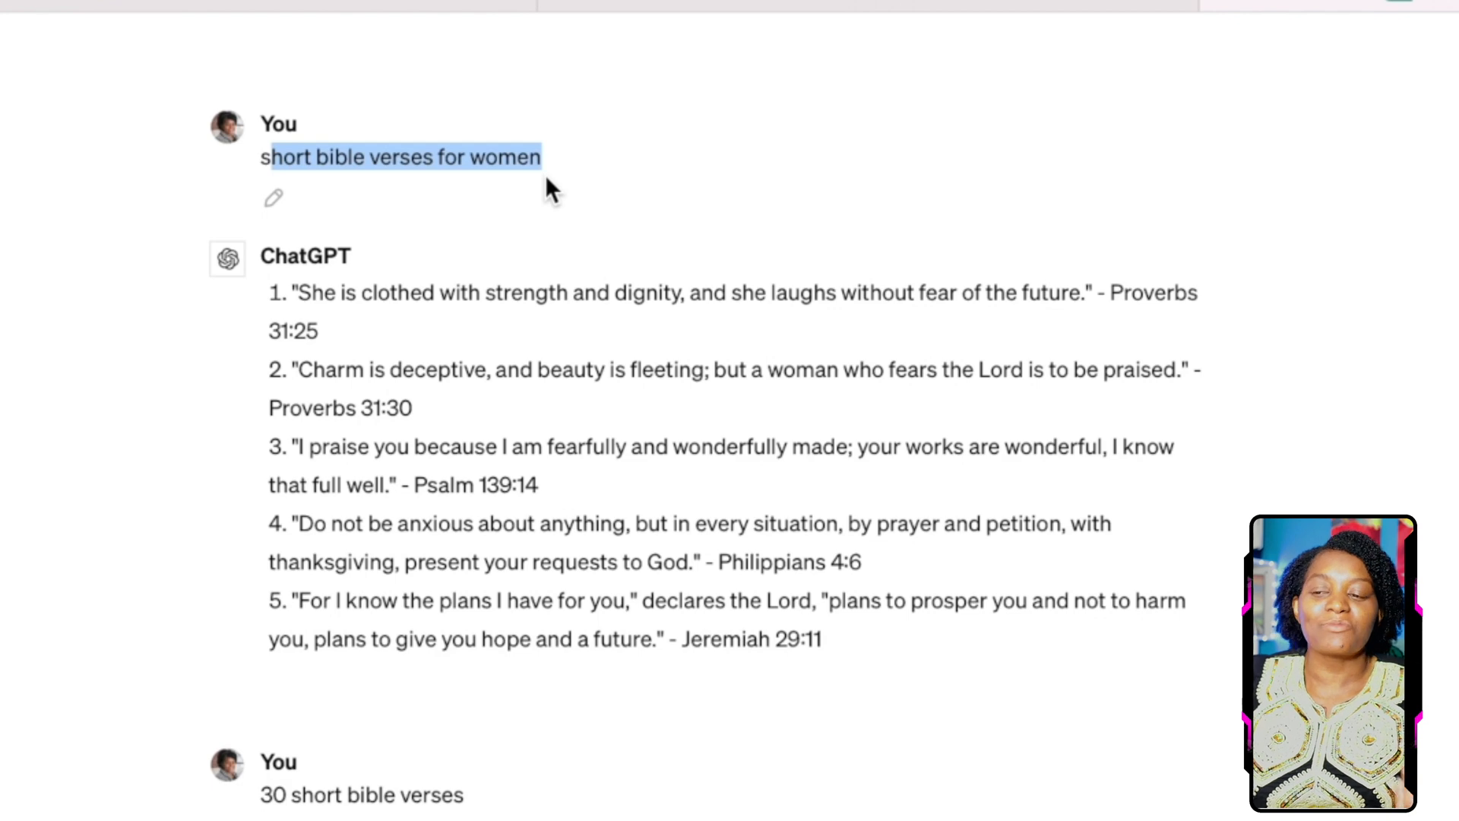
pyautogui.scroll(-5, 509, 513)
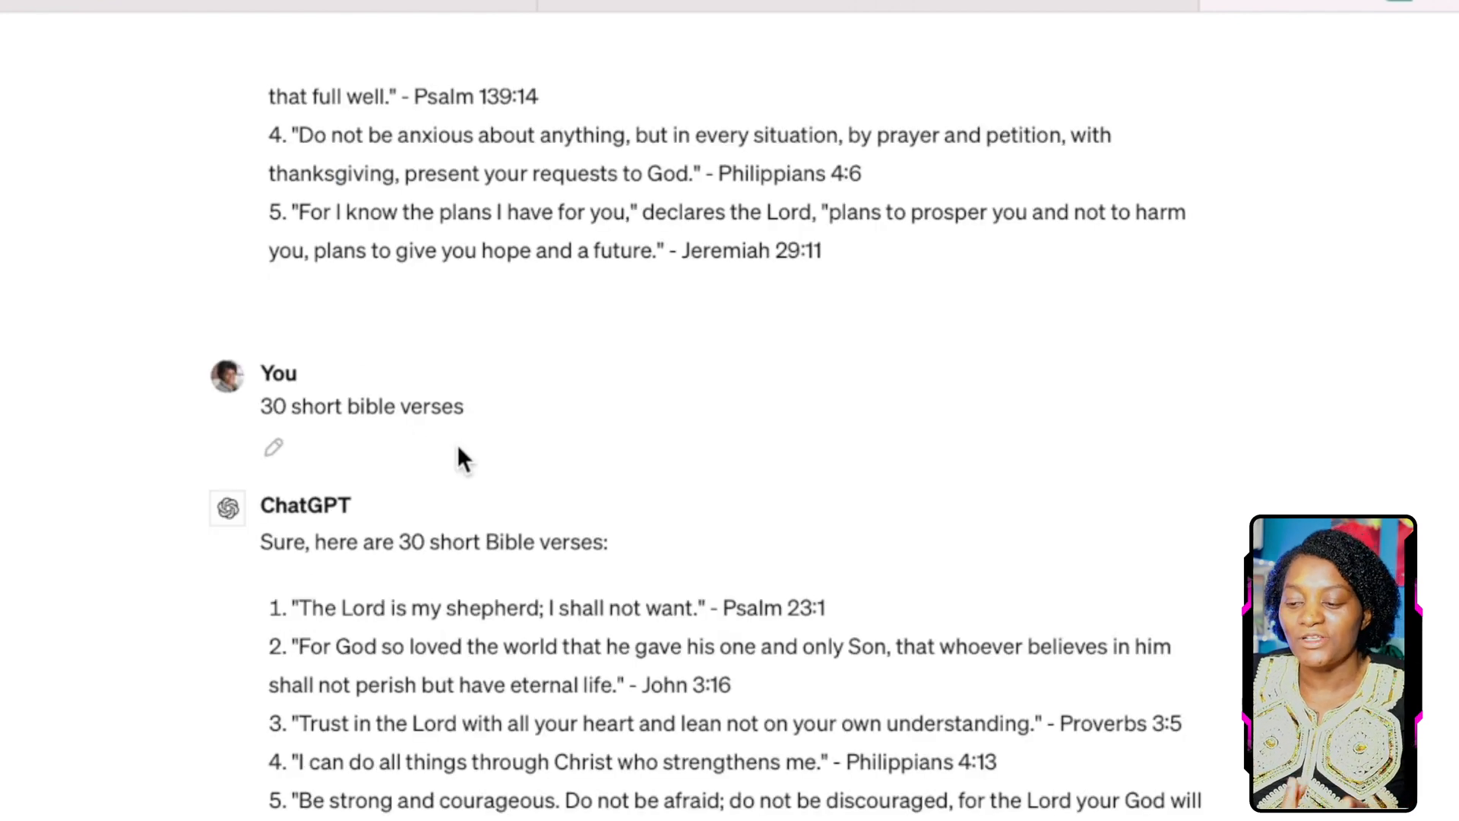
pyautogui.scroll(-15, 464, 459)
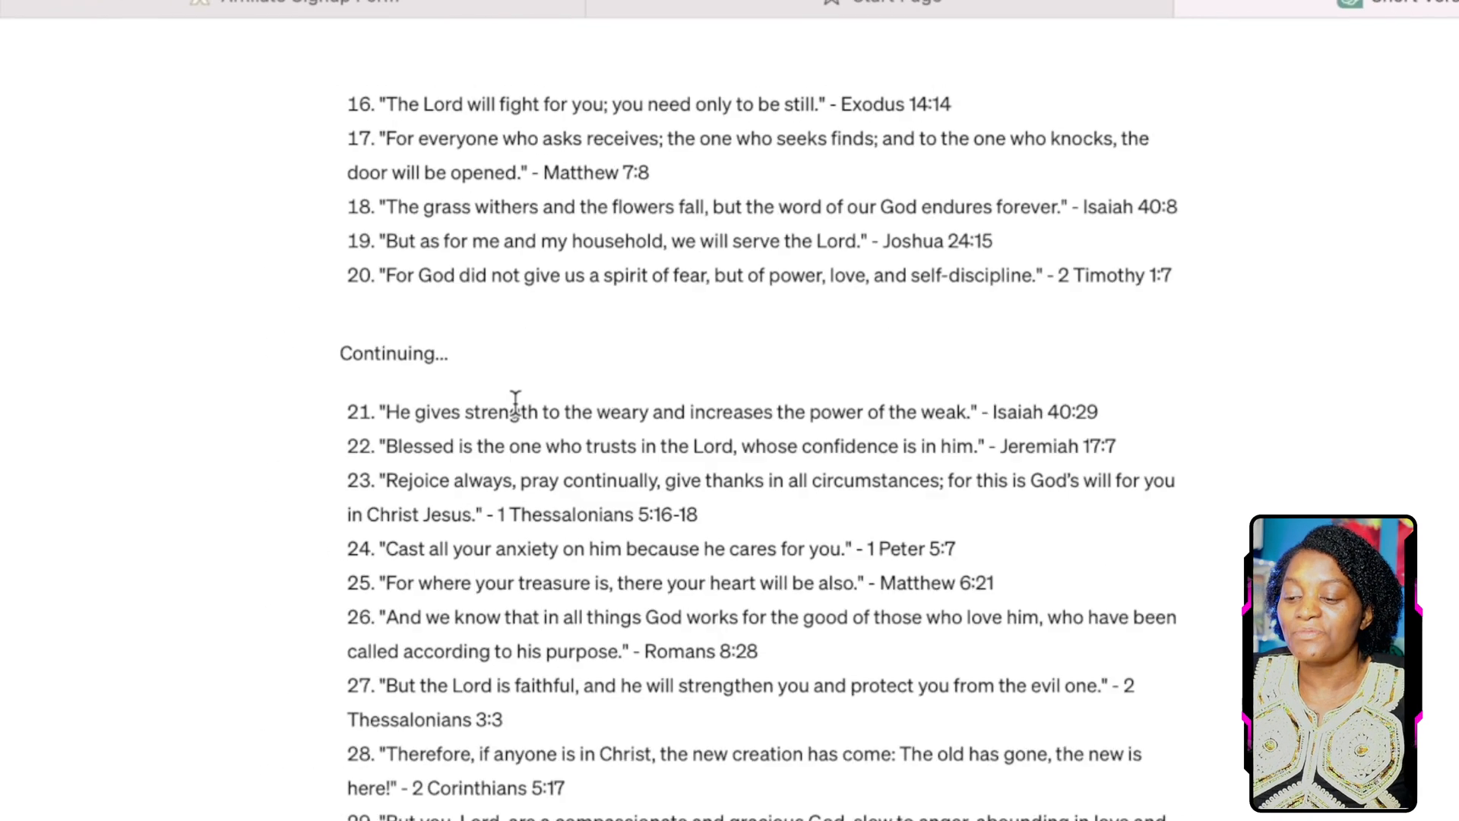
# - Review the remaining verses and the shortened list under the "make 5 to 7 words" prompt in ChatGPT
pyautogui.scroll(-20, 515, 401)
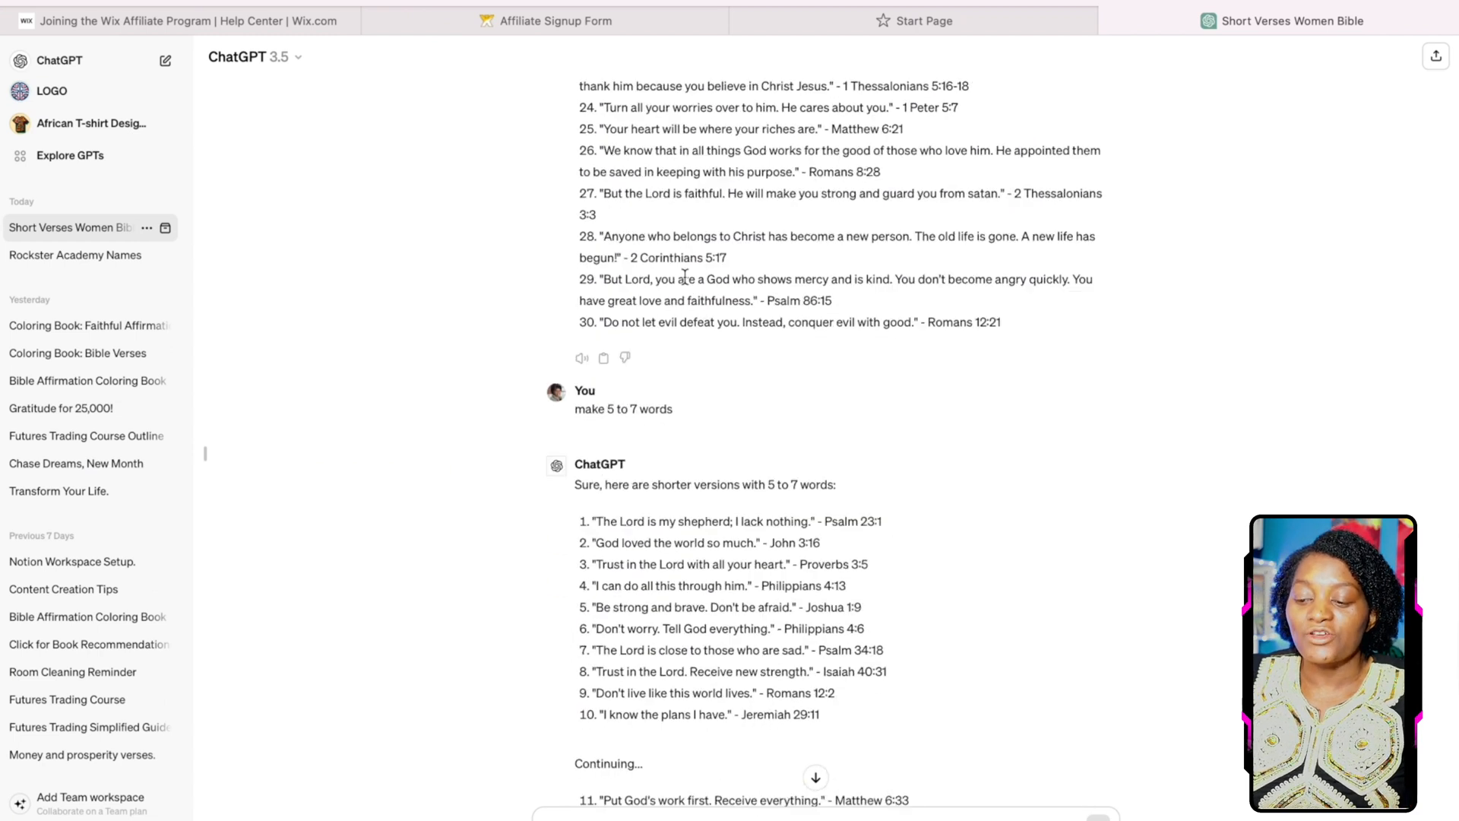
pyautogui.scroll(-3, 684, 278)
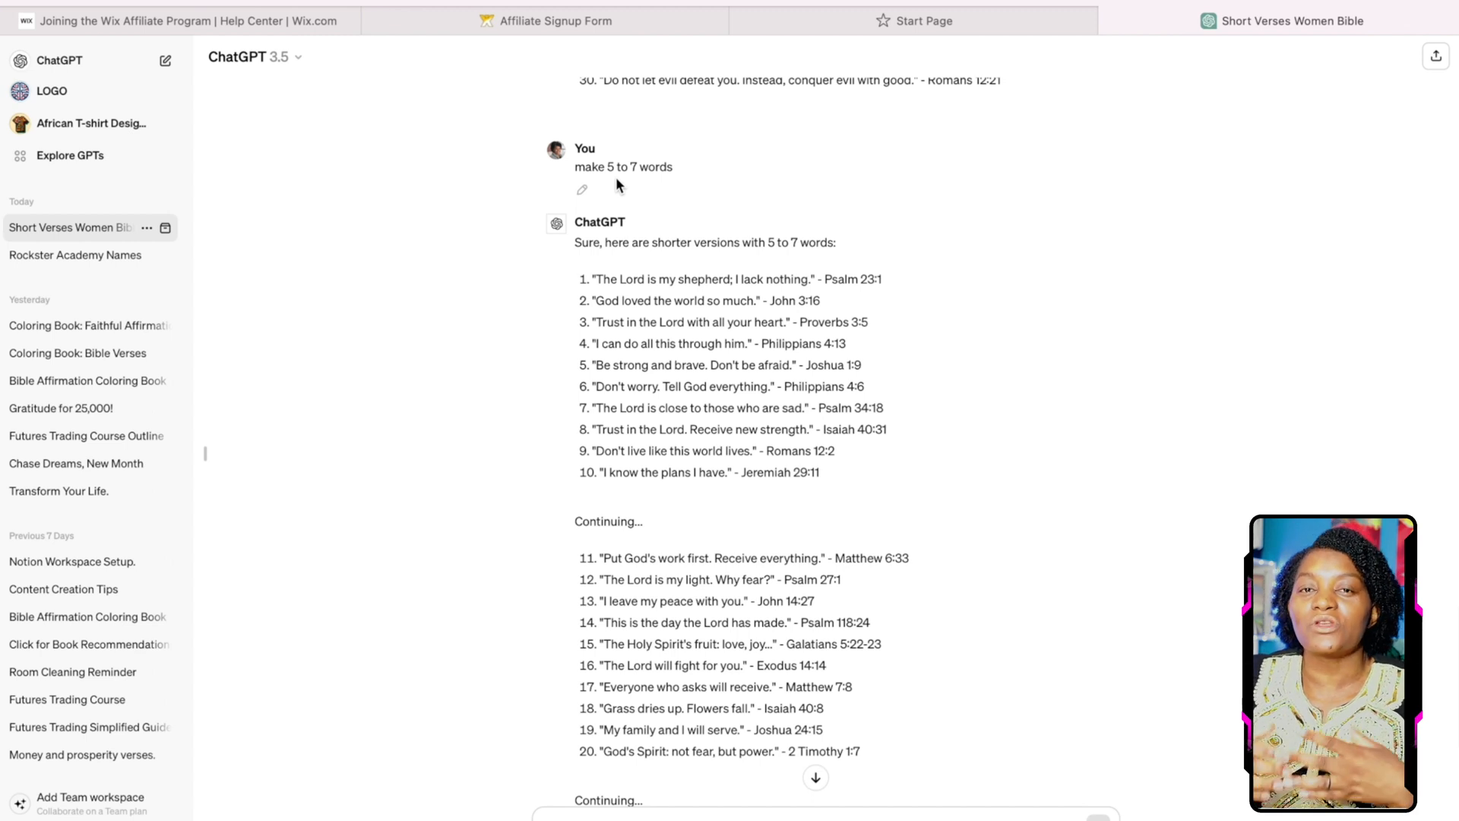
pyautogui.scroll(-2, 879, 334)
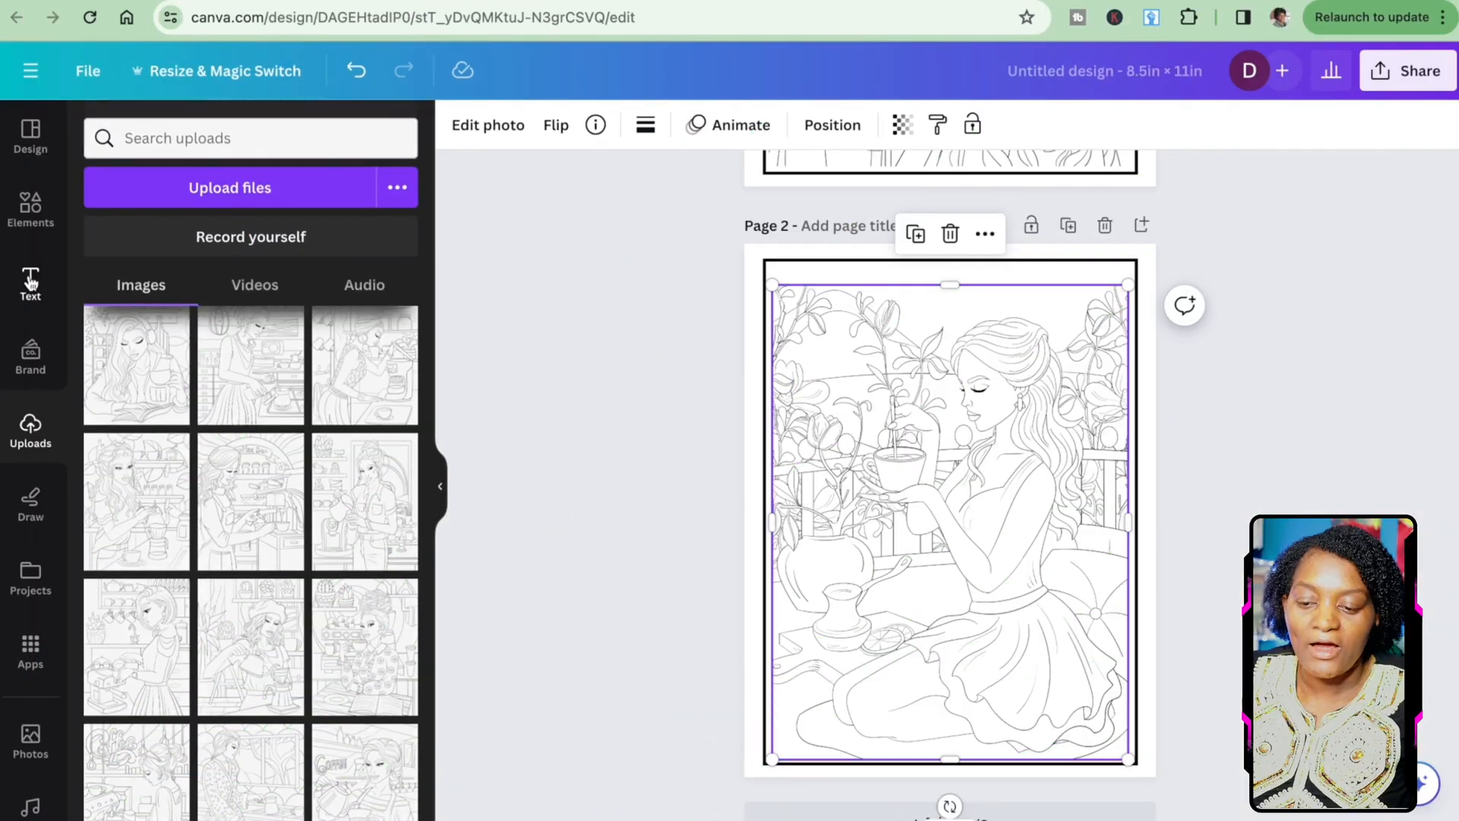
# - Switch to Canva, add the PARTY text style to page 2, replace its wording with "The Lord is my light. Psalm 27:1" and place it over the drawing's upper part
pyautogui.click(30, 282)
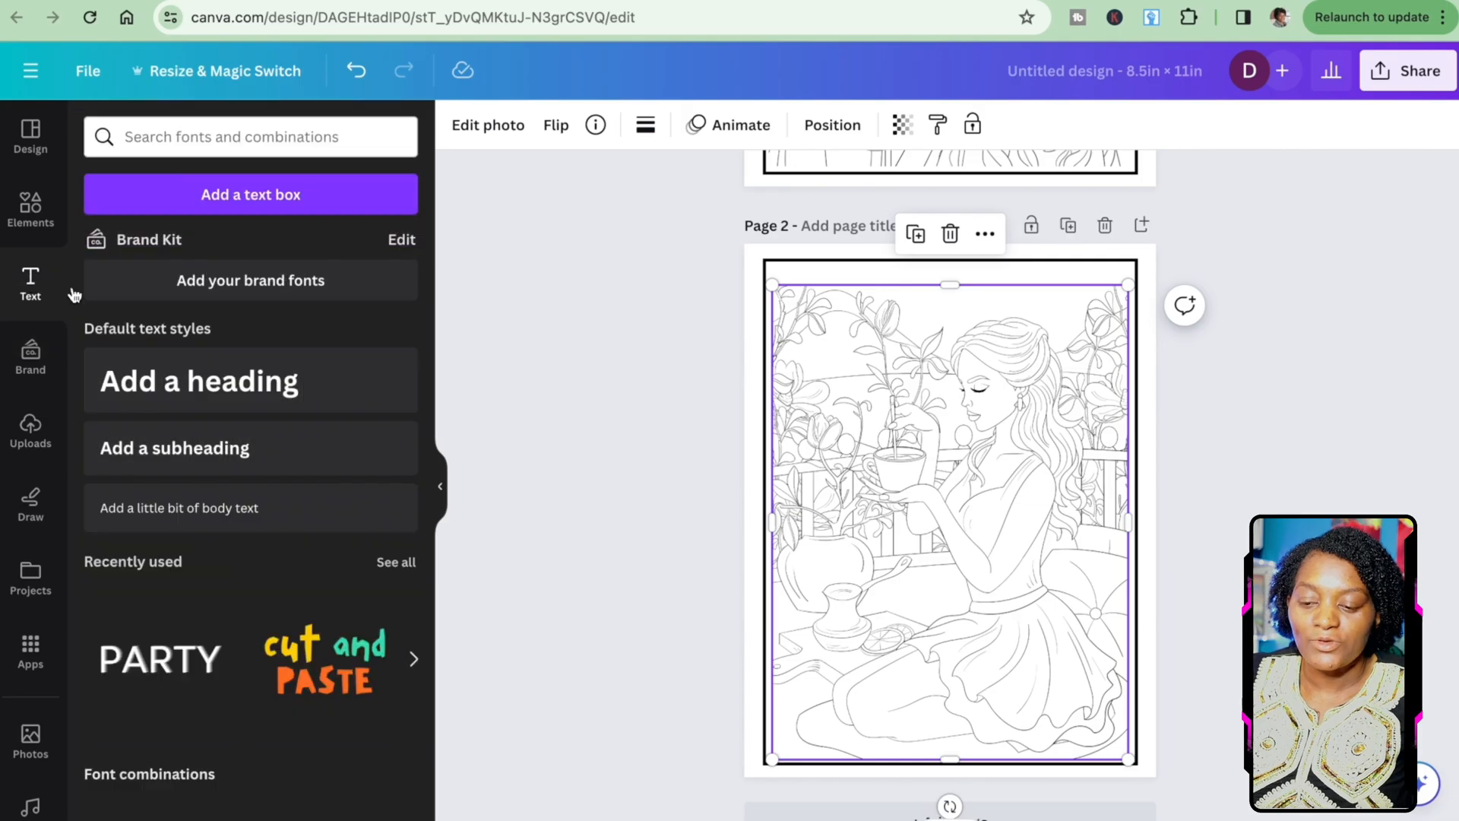
pyautogui.scroll(-3, 273, 672)
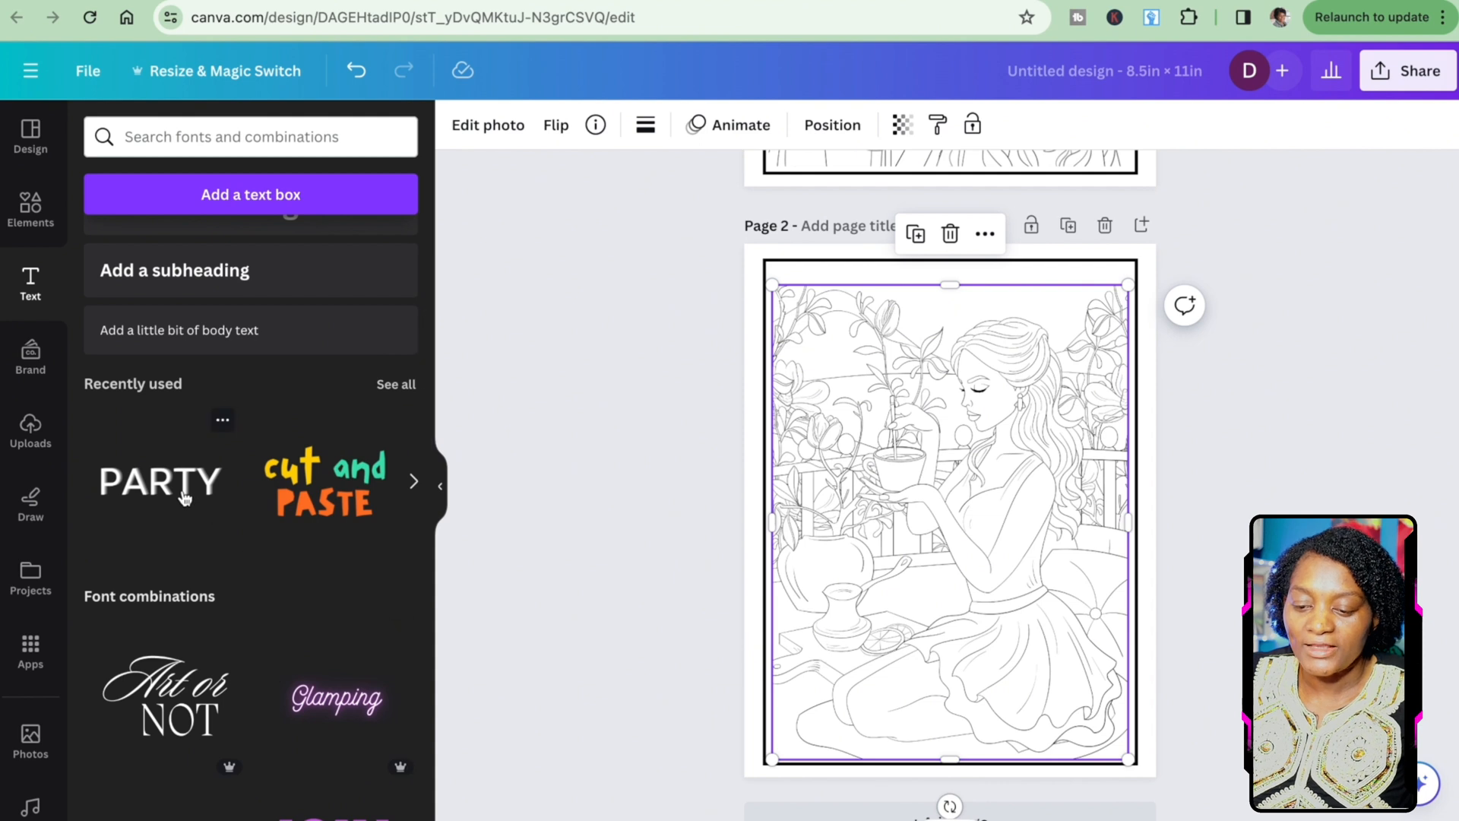
pyautogui.click(183, 497)
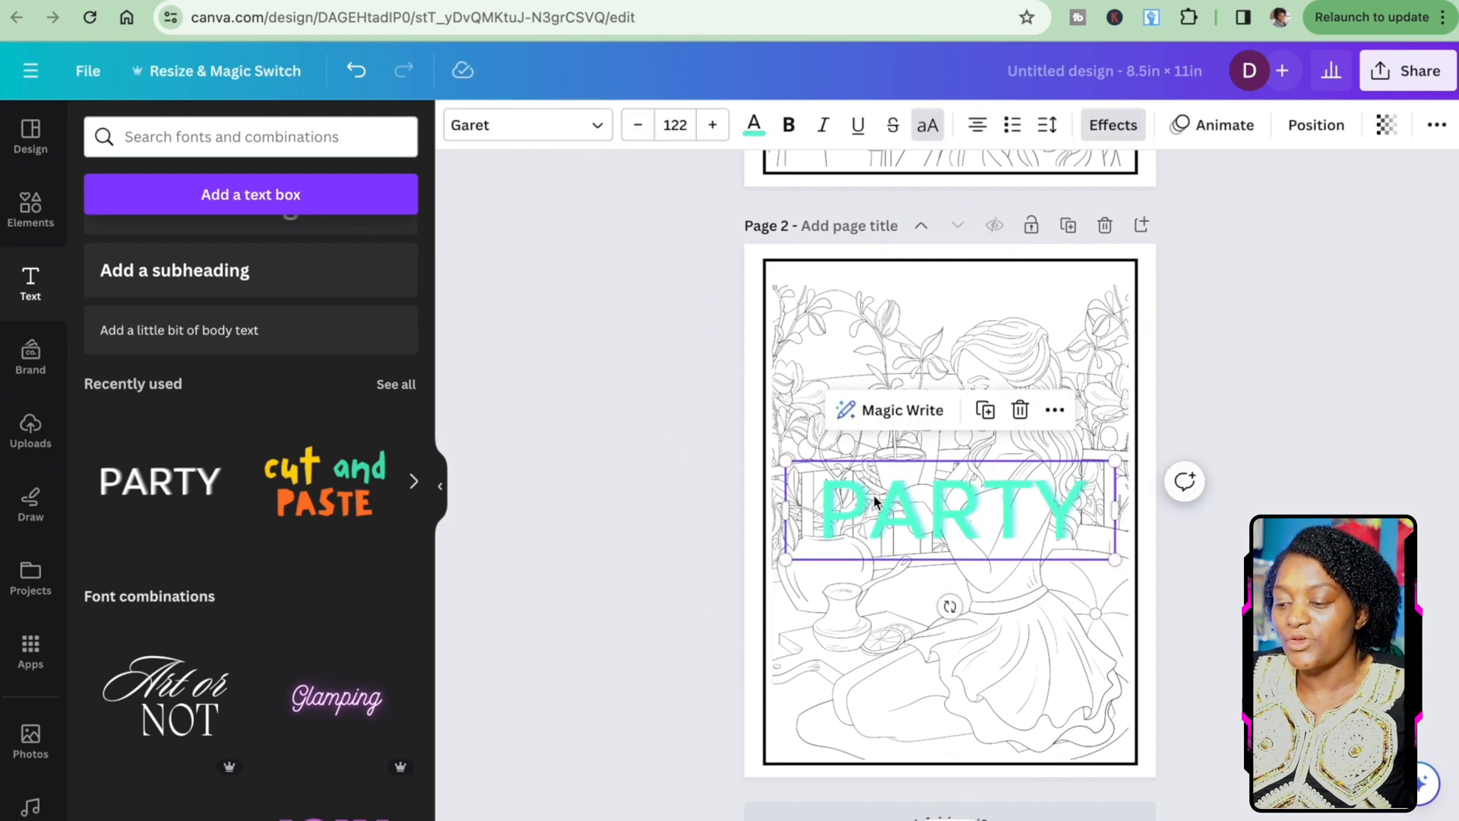
pyautogui.doubleClick(971, 509)
pyautogui.press('BackSpace')
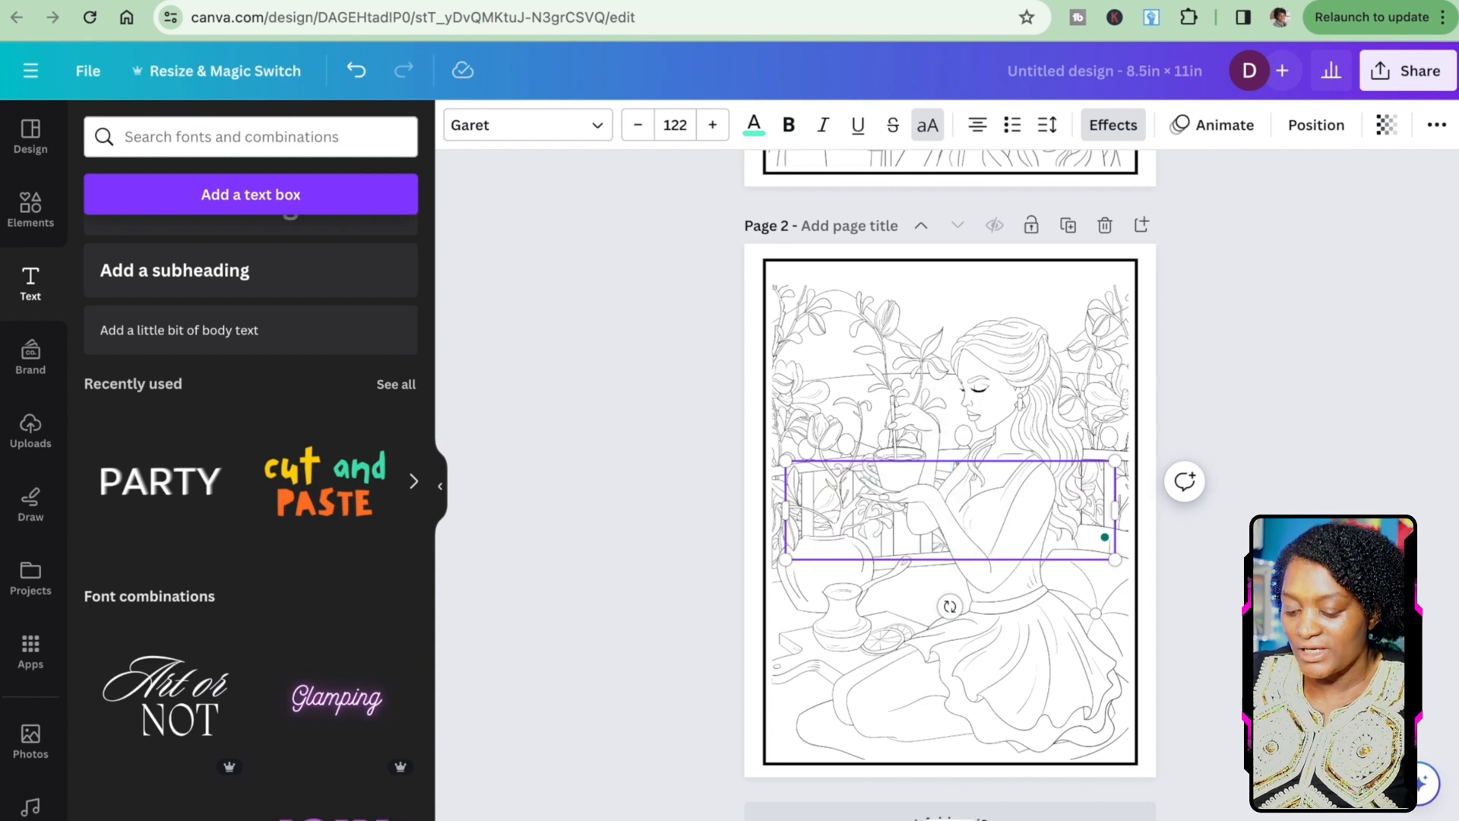
pyautogui.hotkey('ctrl', 'v')
pyautogui.moveTo(984, 502); pyautogui.dragTo(854, 495)
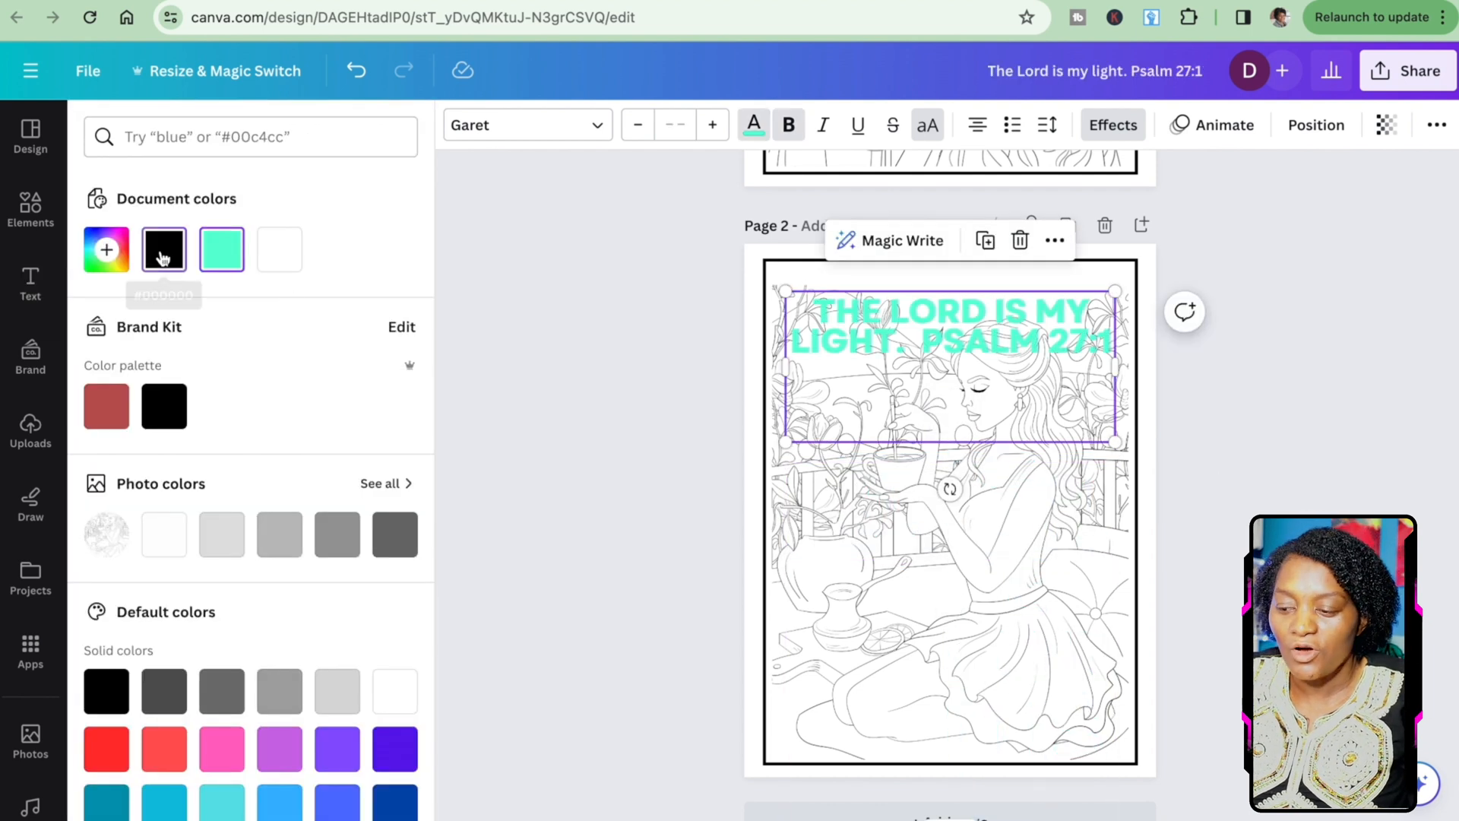
# - Make the verse text on page 2 black and give it the Hollow effect
pyautogui.click(163, 250)
pyautogui.click(706, 221)
pyautogui.click(1043, 337)
pyautogui.click(1114, 126)
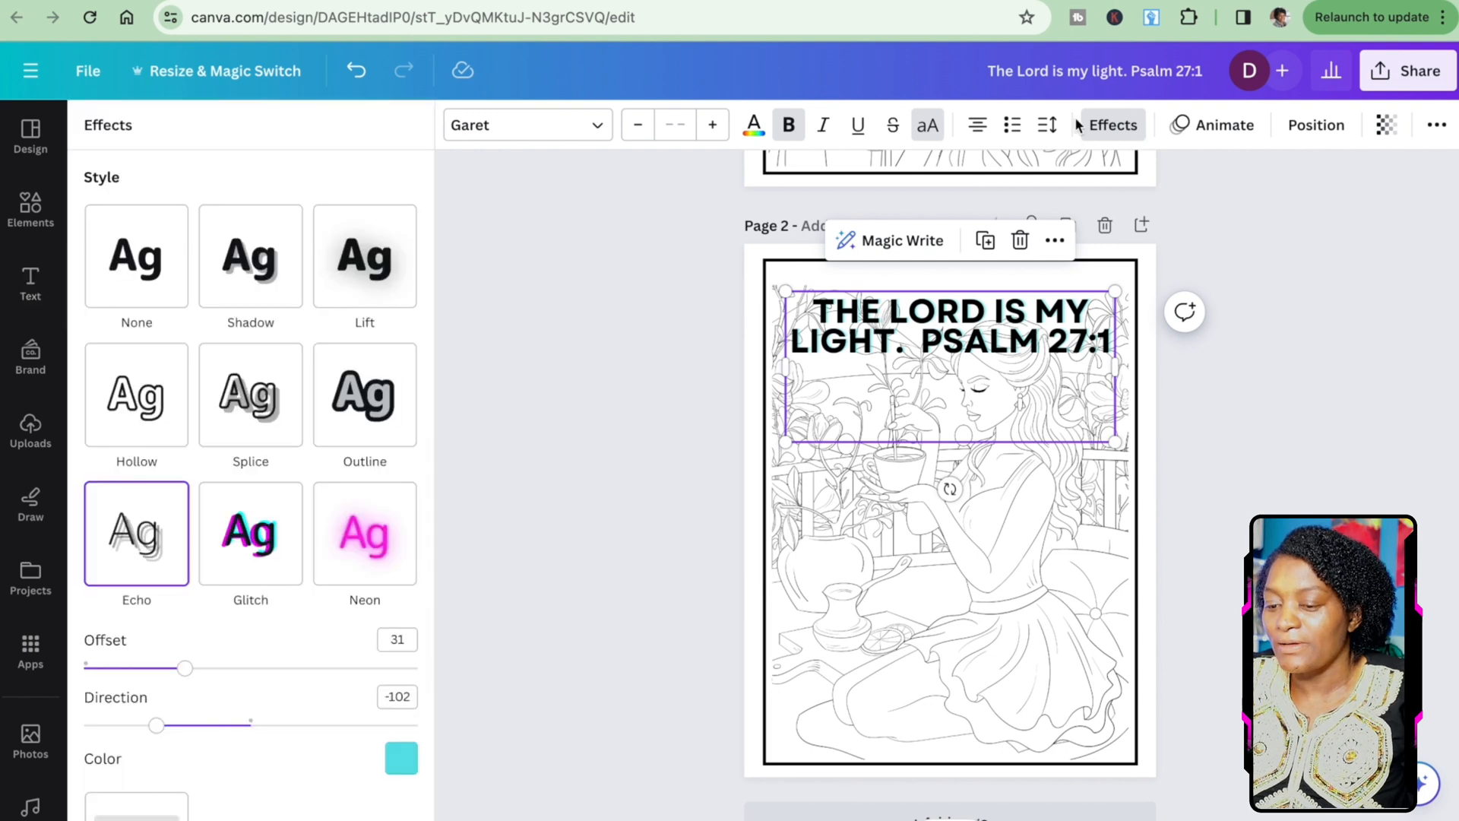
pyautogui.click(116, 399)
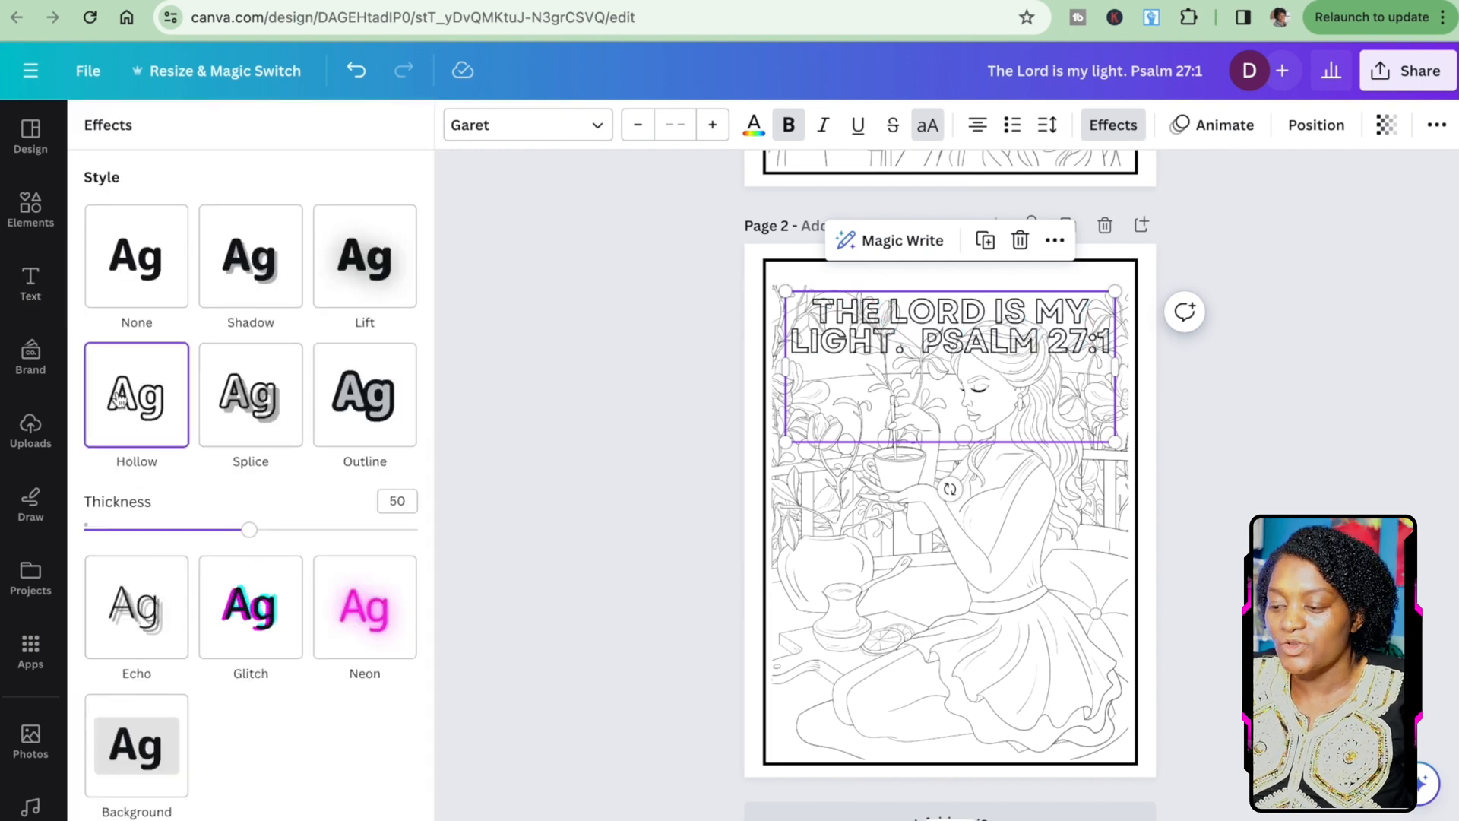
# - Insert line breaks before "Psalm 27:1" to move the reference down to the drawing's lower part
pyautogui.click(922, 338)
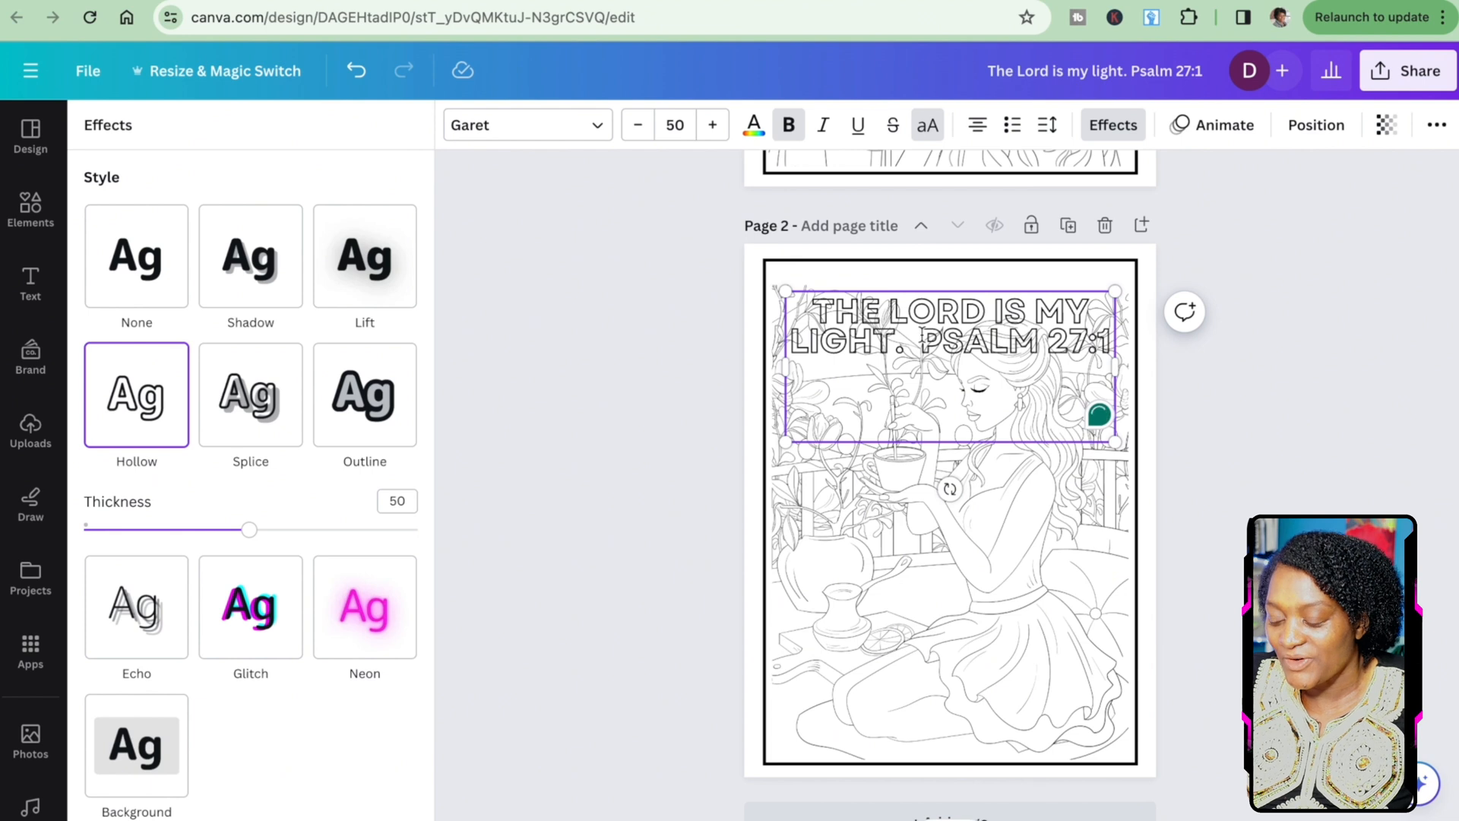
pyautogui.press('Return')
pyautogui.press('Return')
pyautogui.press('Return')
pyautogui.press('Return')
pyautogui.press('Return')
pyautogui.press('Return')
pyautogui.press('Return')
pyautogui.press('Return')
pyautogui.press('Return')
pyautogui.press('Return')
pyautogui.press('Return')
pyautogui.press('Return')
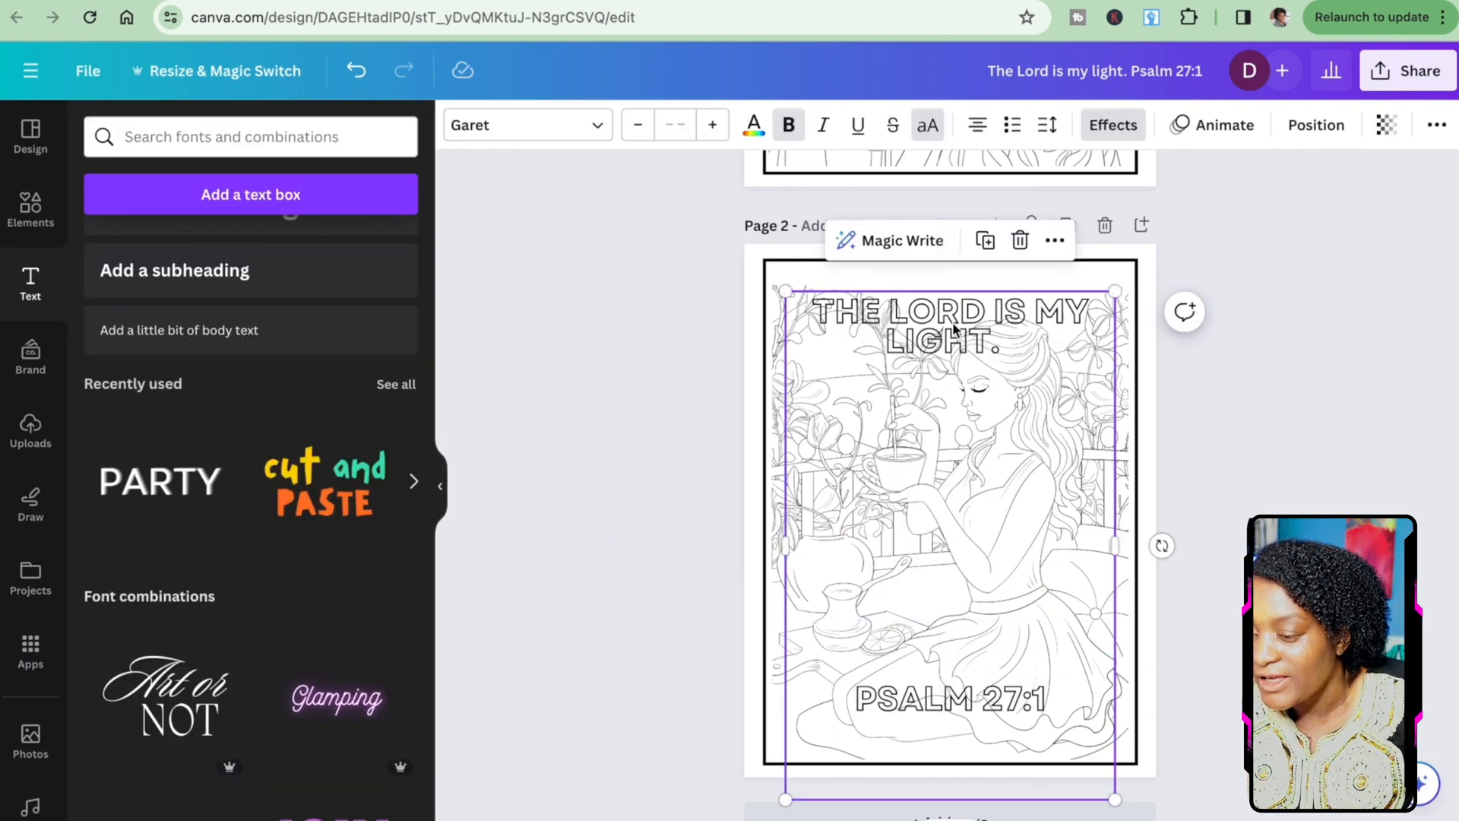
# - Enlarge the words "The Lord is my light." and move the text up to the frame's upper edge
pyautogui.click(976, 343)
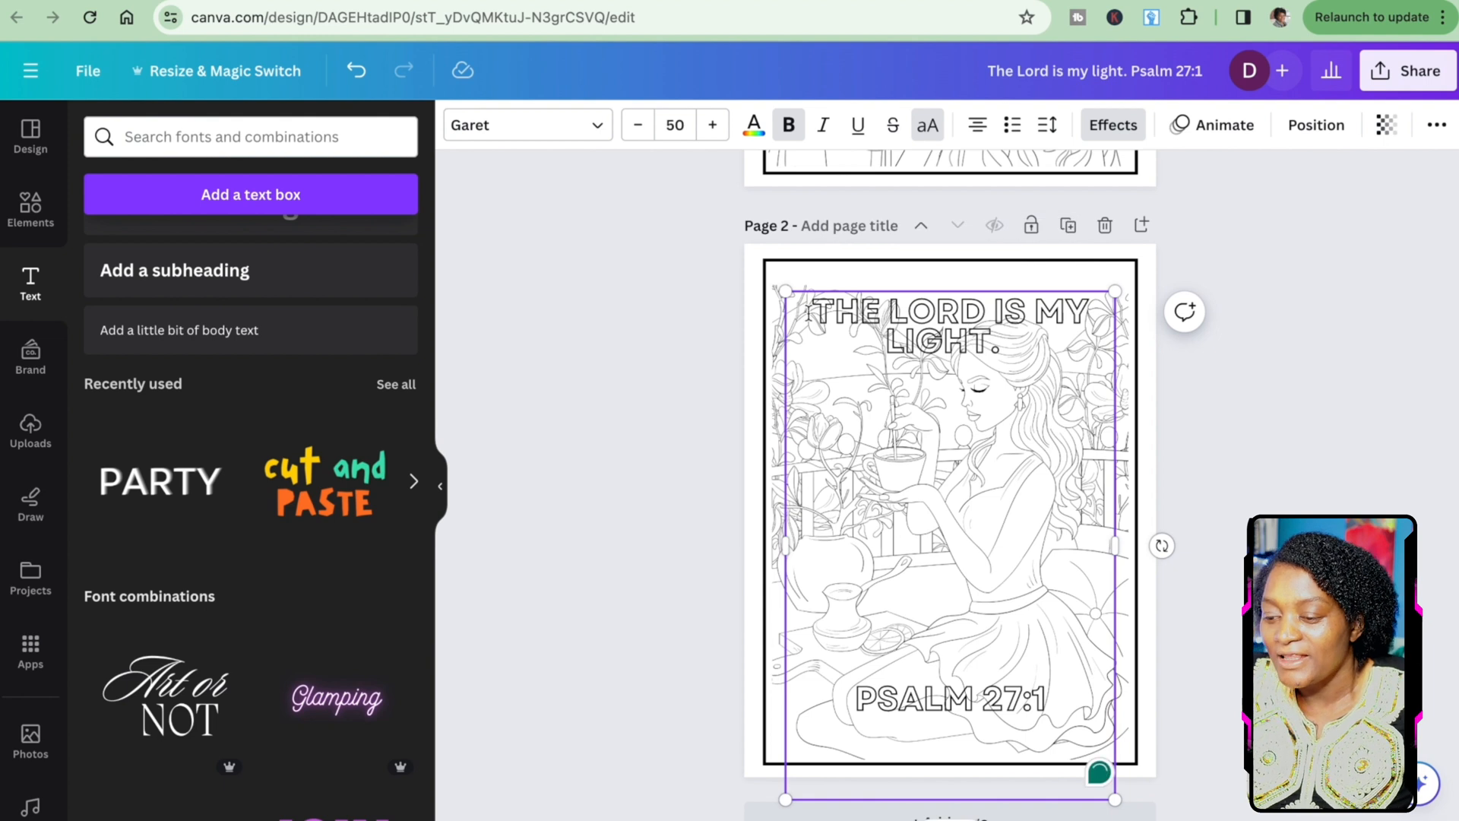
pyautogui.moveTo(816, 311); pyautogui.dragTo(977, 332)
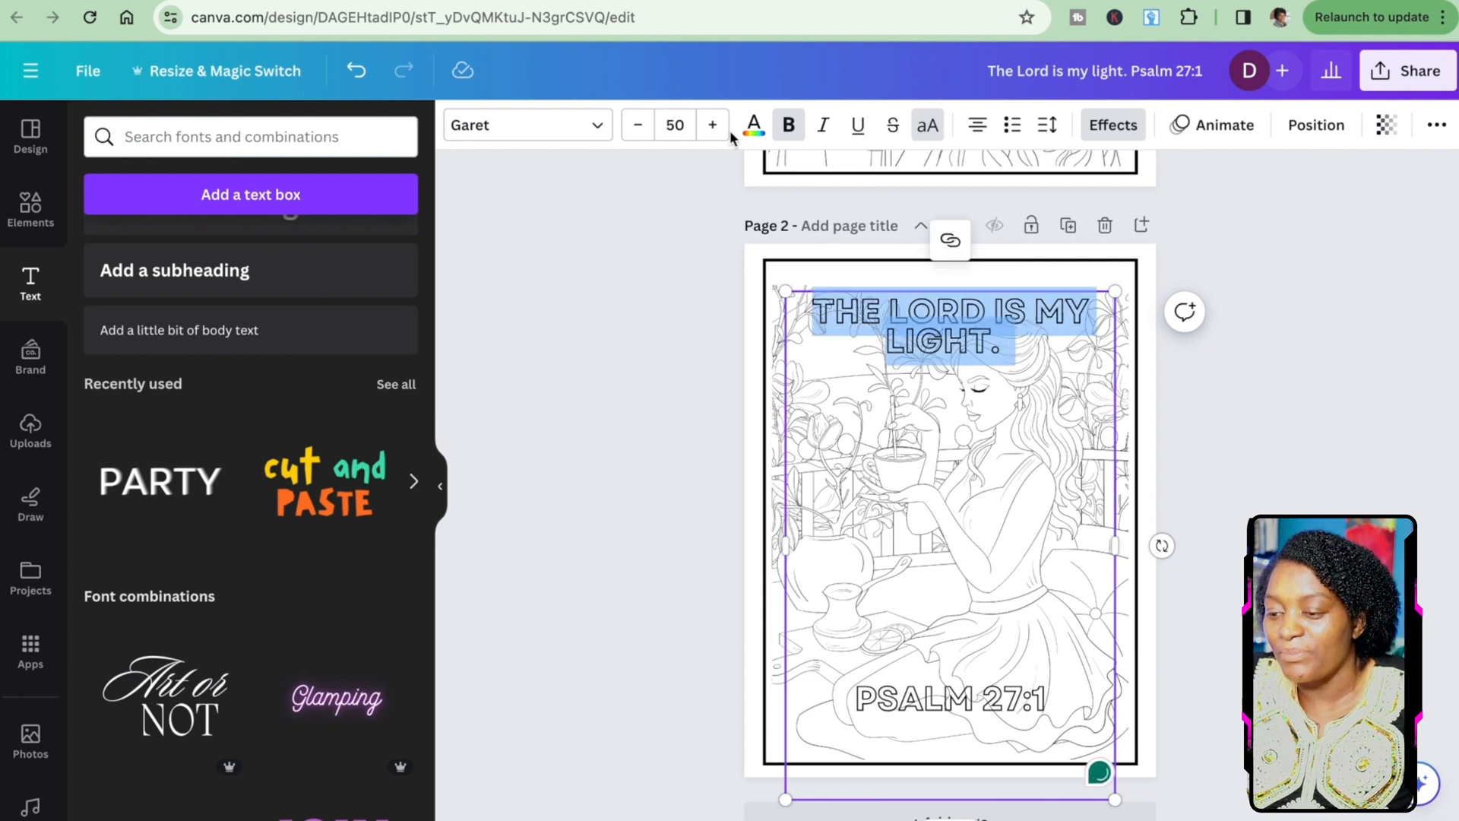
pyautogui.moveTo(946, 344); pyautogui.dragTo(944, 312)
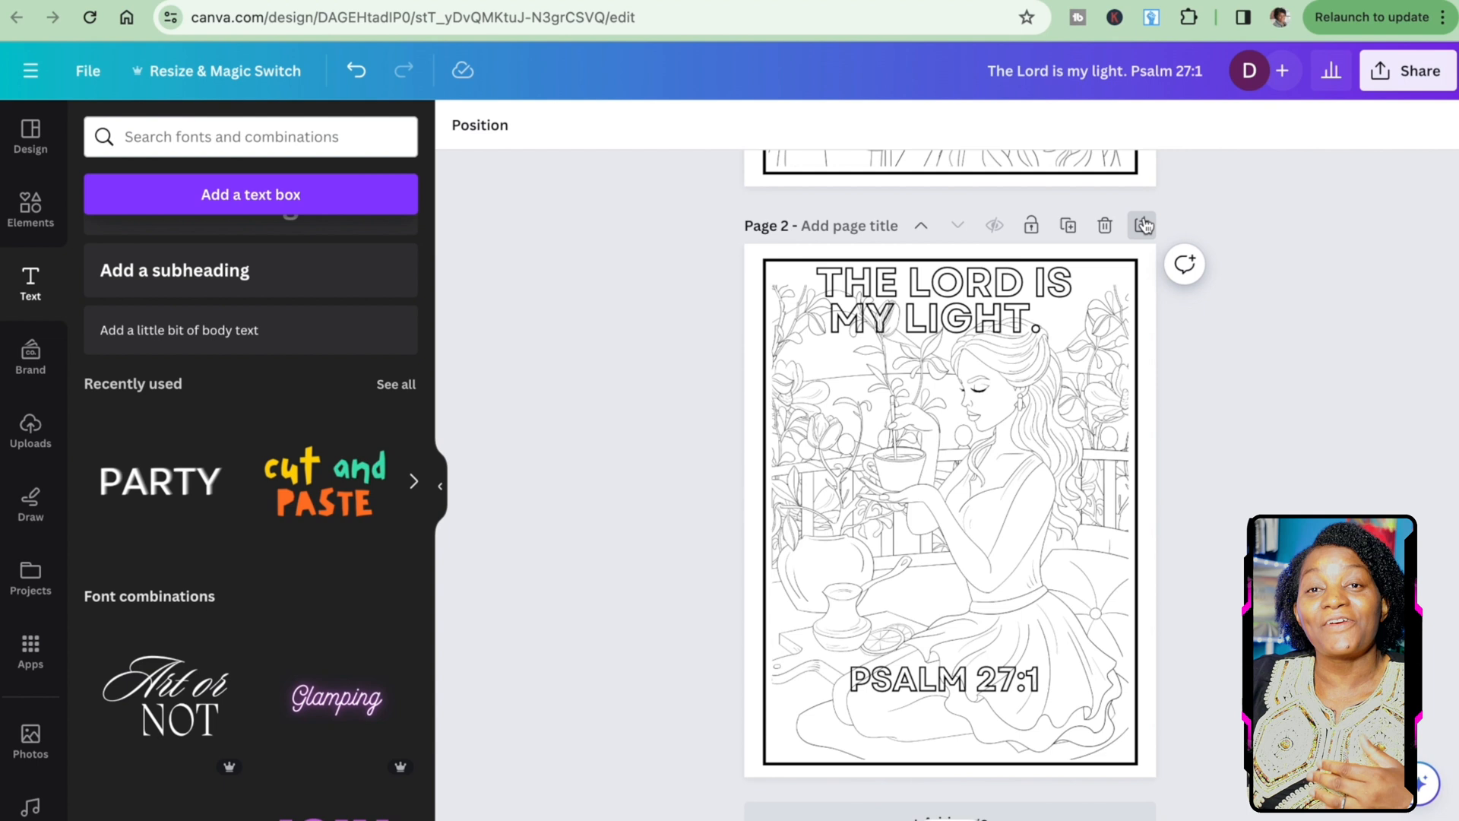
# - Look over the page 1 kitchen scene and page 3 of the separate Isaiah 40:29 coloring book design
pyautogui.scroll(8, 1100, 310)
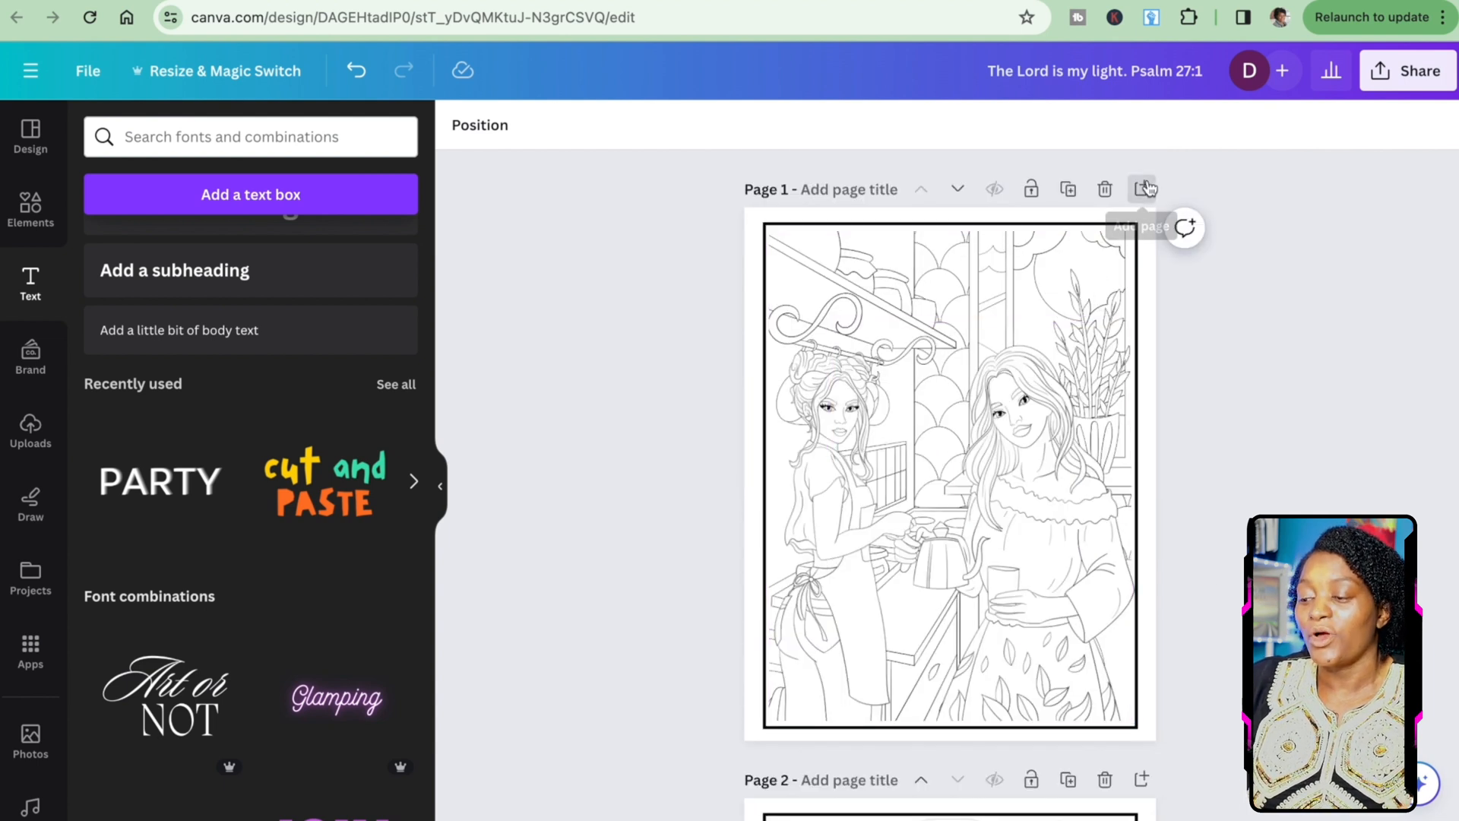
pyautogui.click(1144, 189)
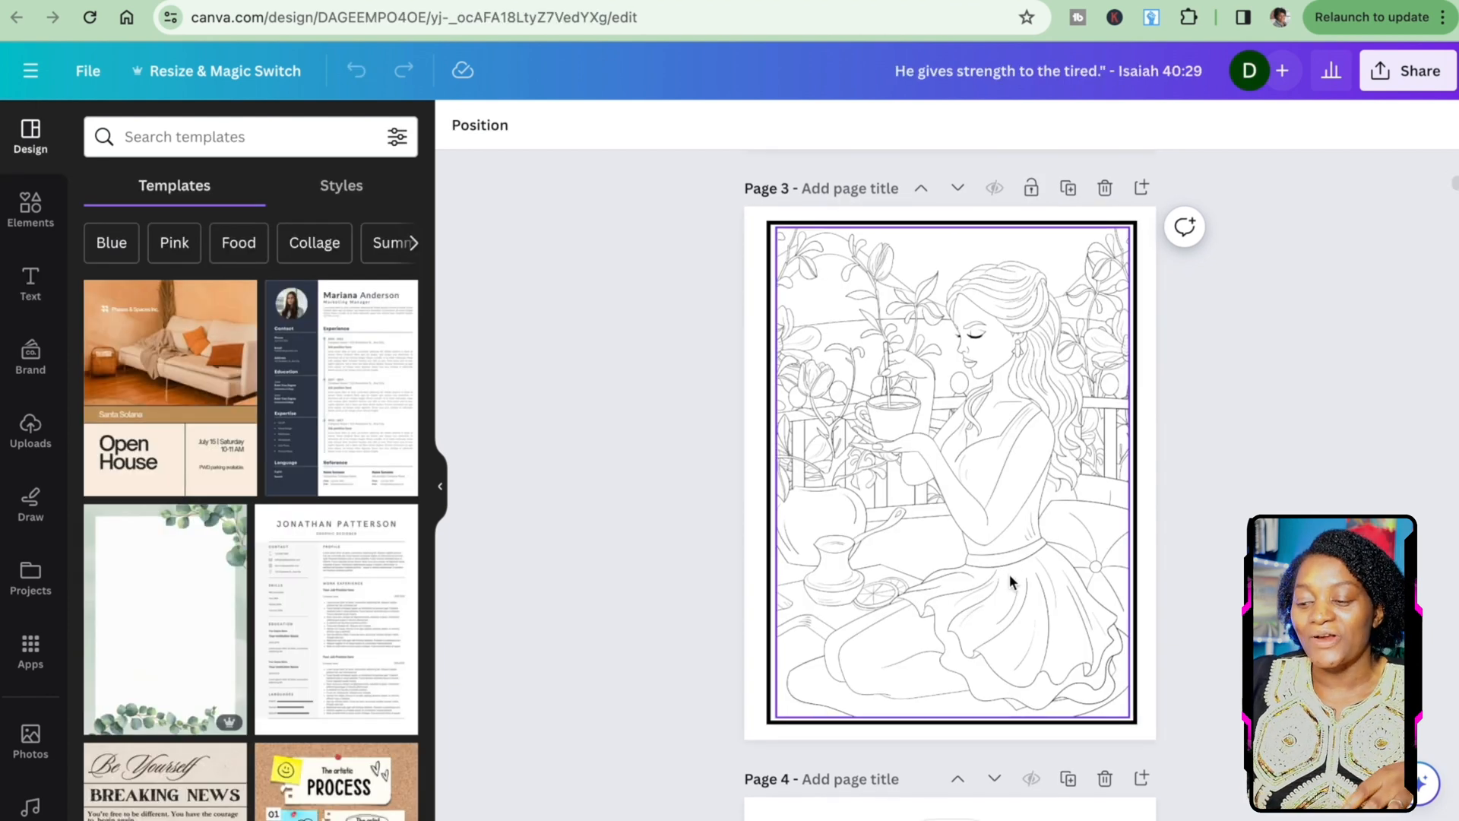
pyautogui.scroll(3, 1010, 579)
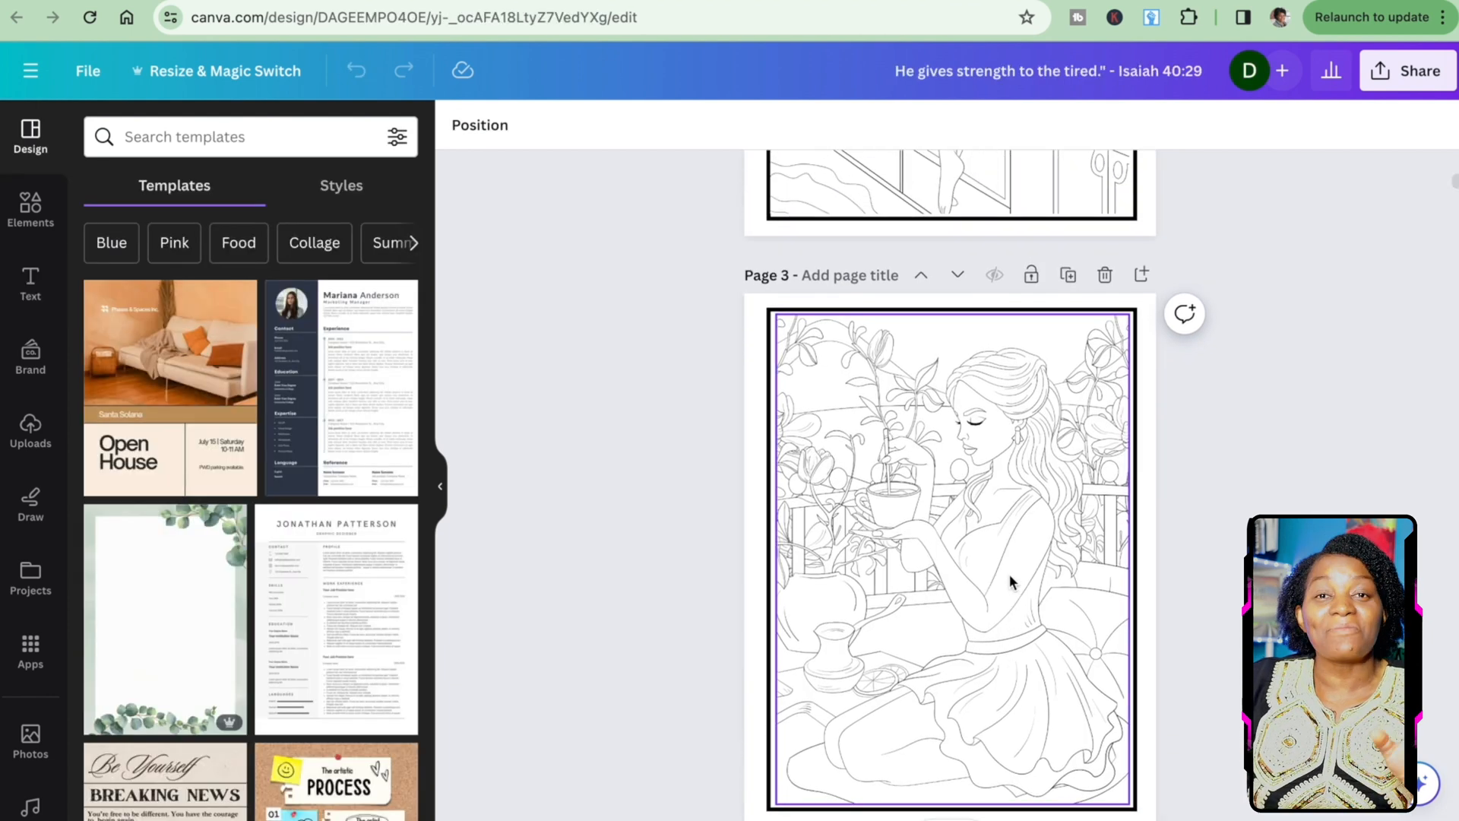
pyautogui.scroll(-3, 1010, 579)
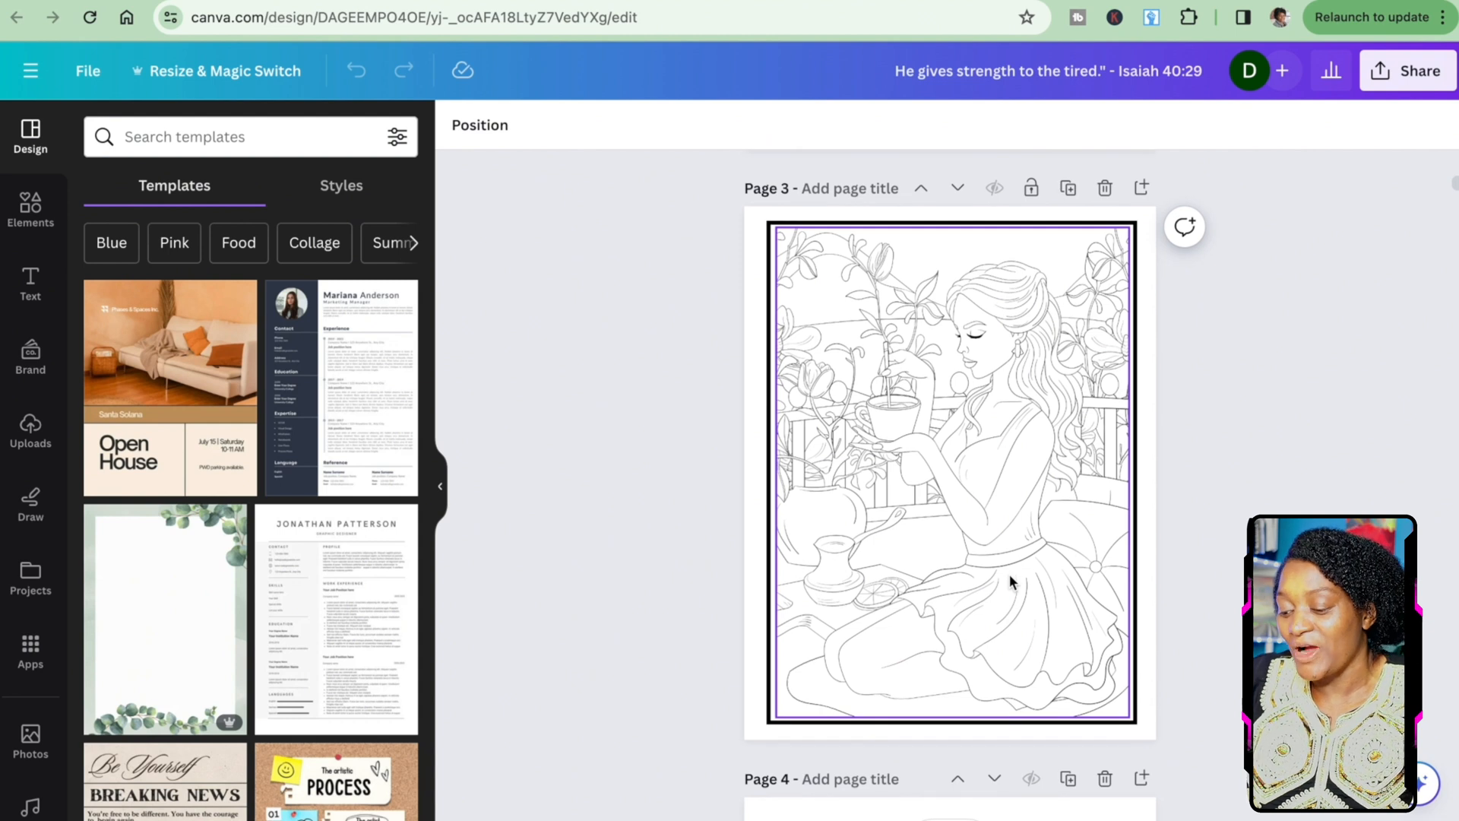
pyautogui.scroll(2, 1010, 573)
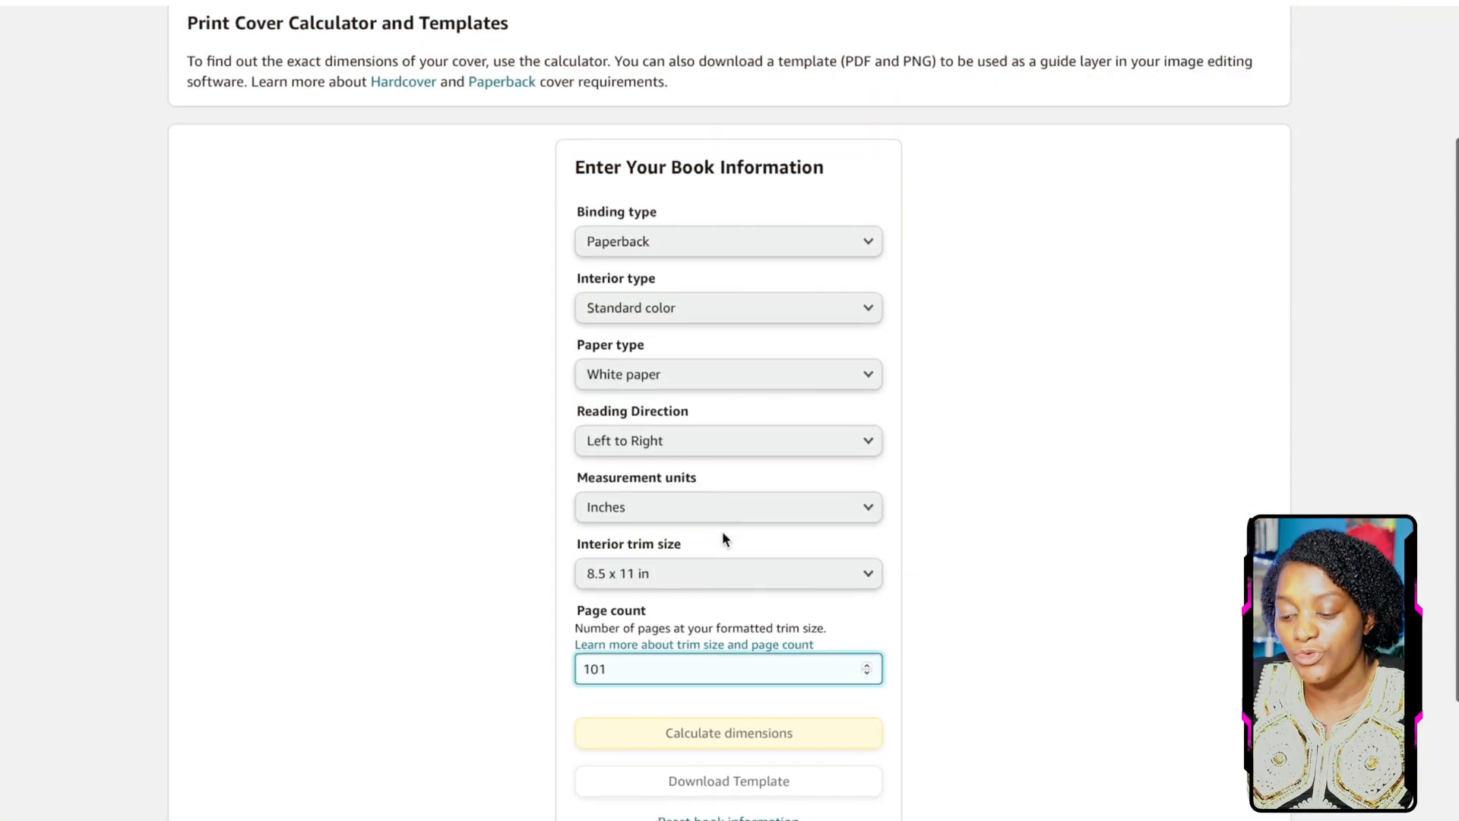
# - Switch to Kindle Direct Publishing's print cover calculator and review the book information fields
pyautogui.scroll(-1, 722, 531)
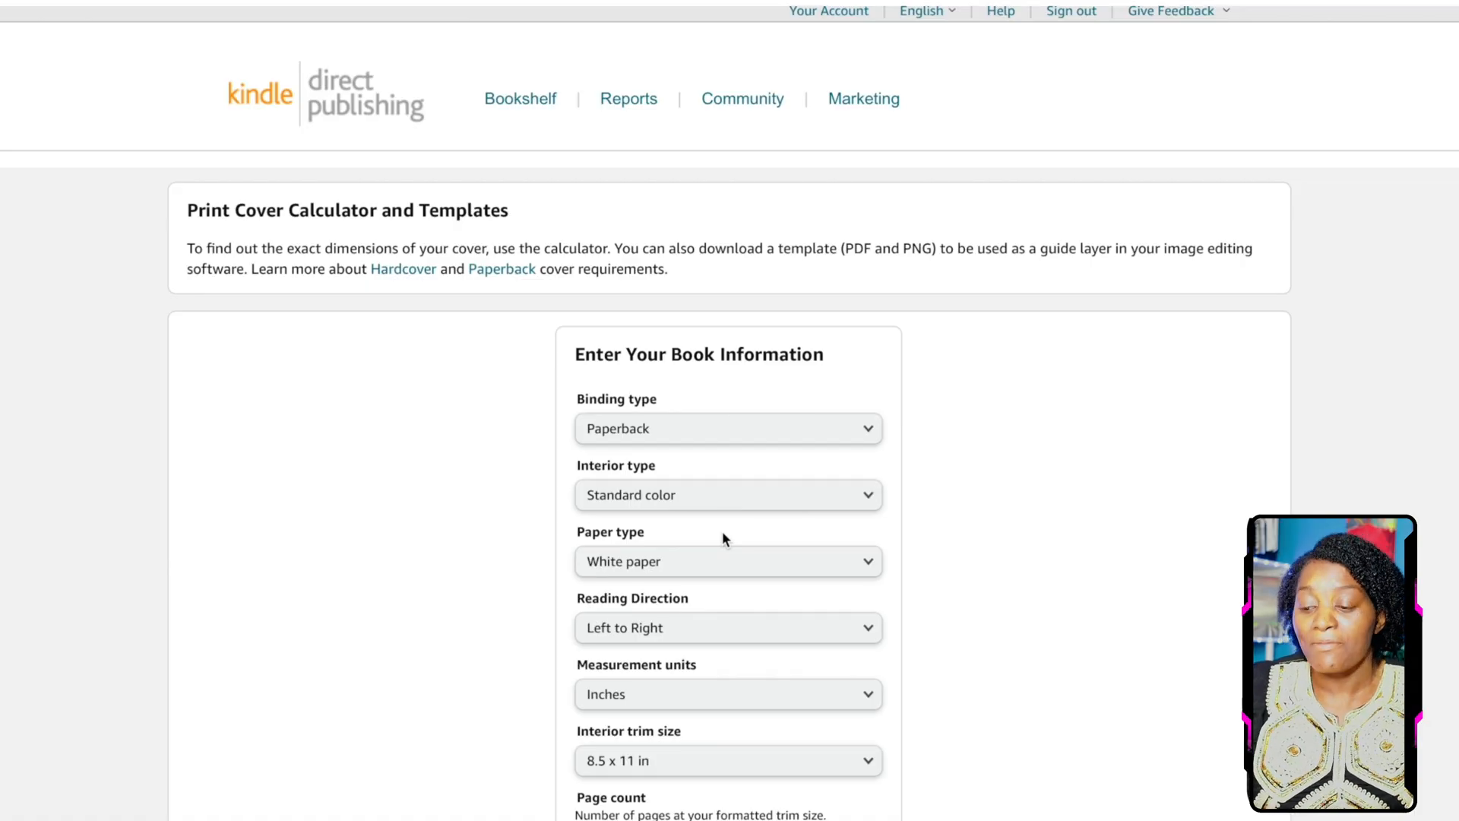
pyautogui.scroll(-5, 722, 530)
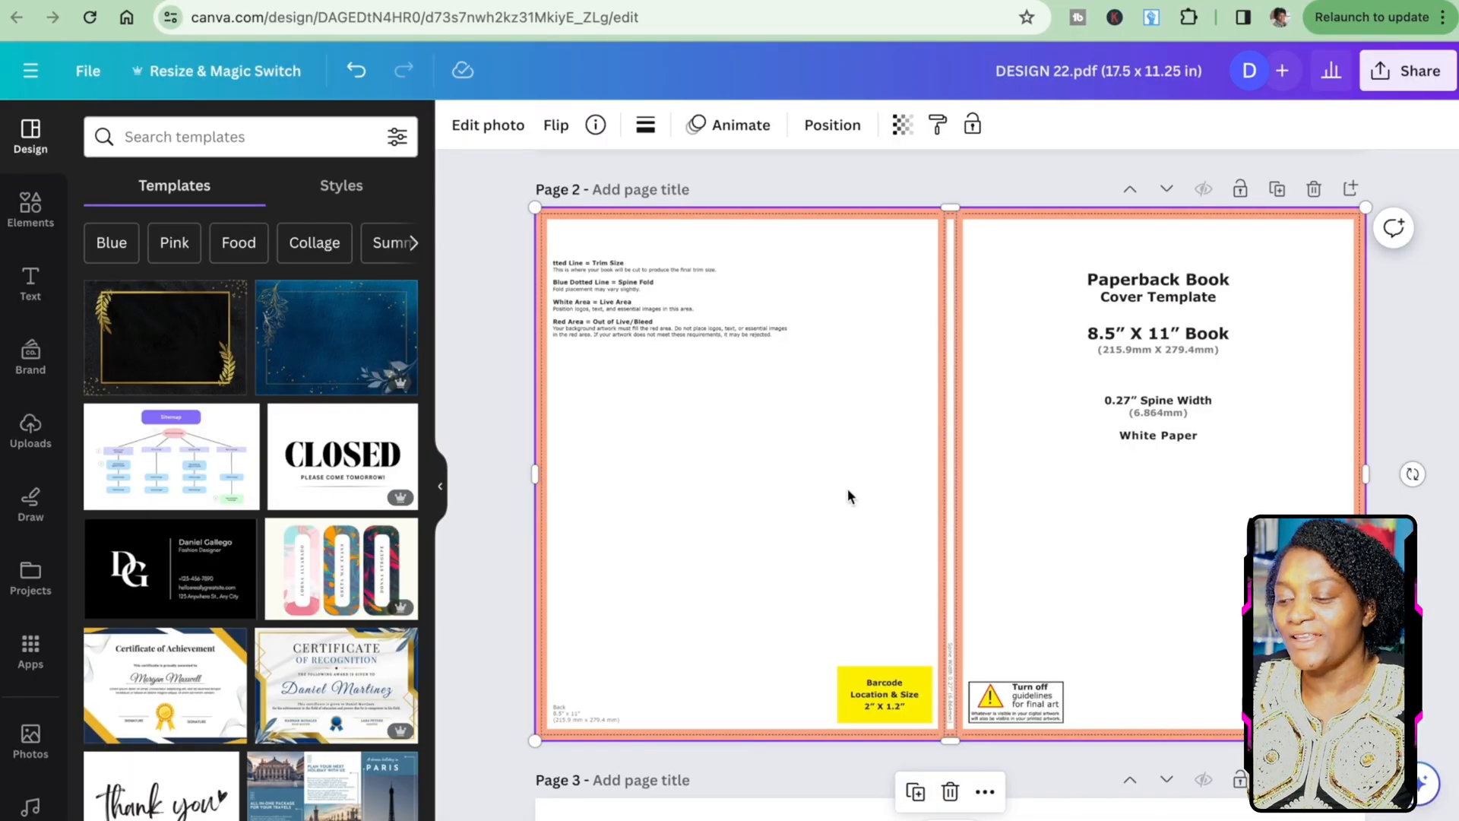
# - Switch to the Canva cover design, add the uploaded colored picture of the woman with a mug, and enlarge it to fill the front cover
pyautogui.click(30, 430)
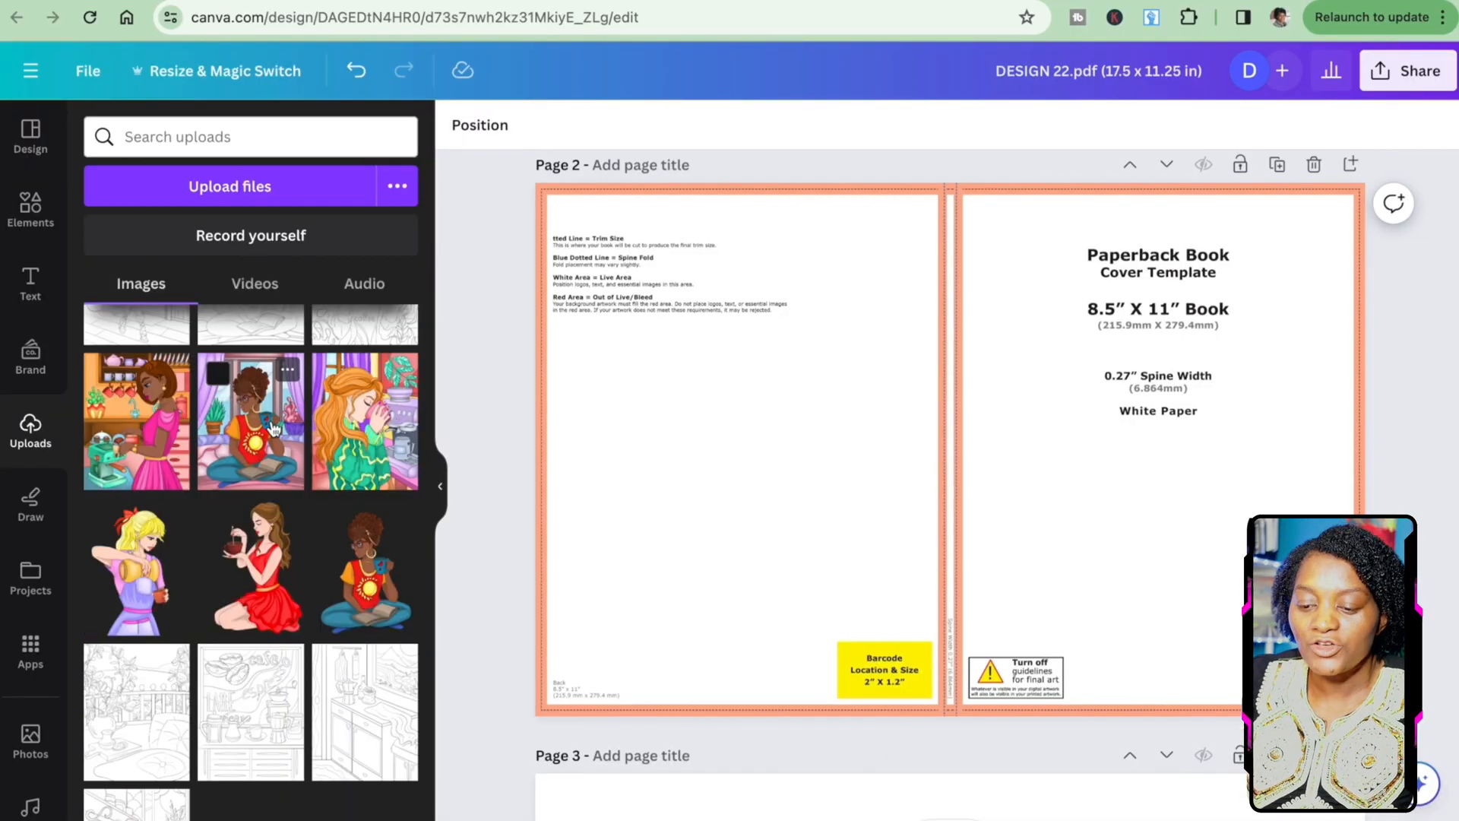
pyautogui.click(270, 436)
pyautogui.moveTo(865, 436); pyautogui.dragTo(1199, 437)
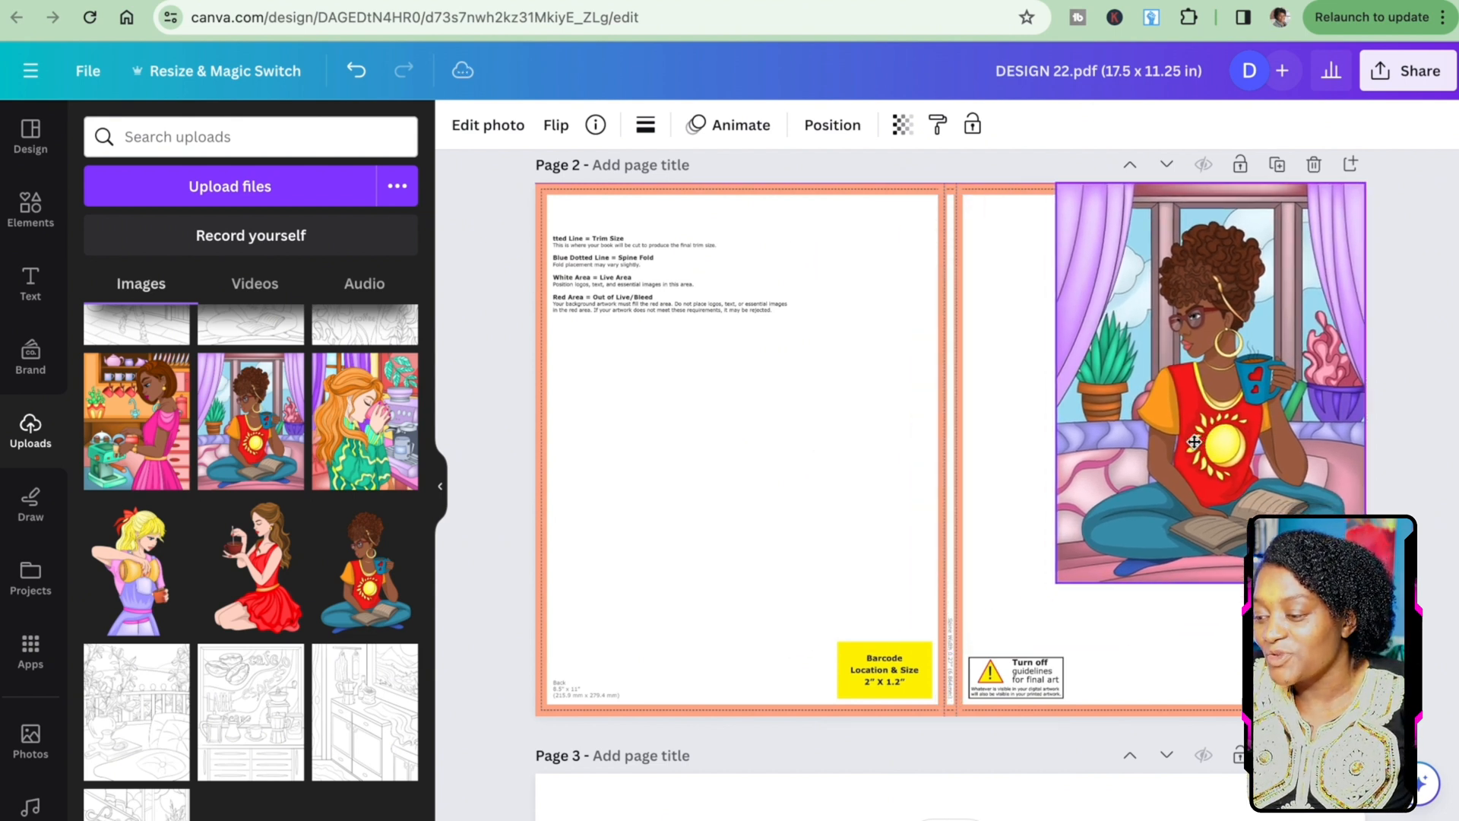
pyautogui.moveTo(1056, 583); pyautogui.dragTo(953, 716)
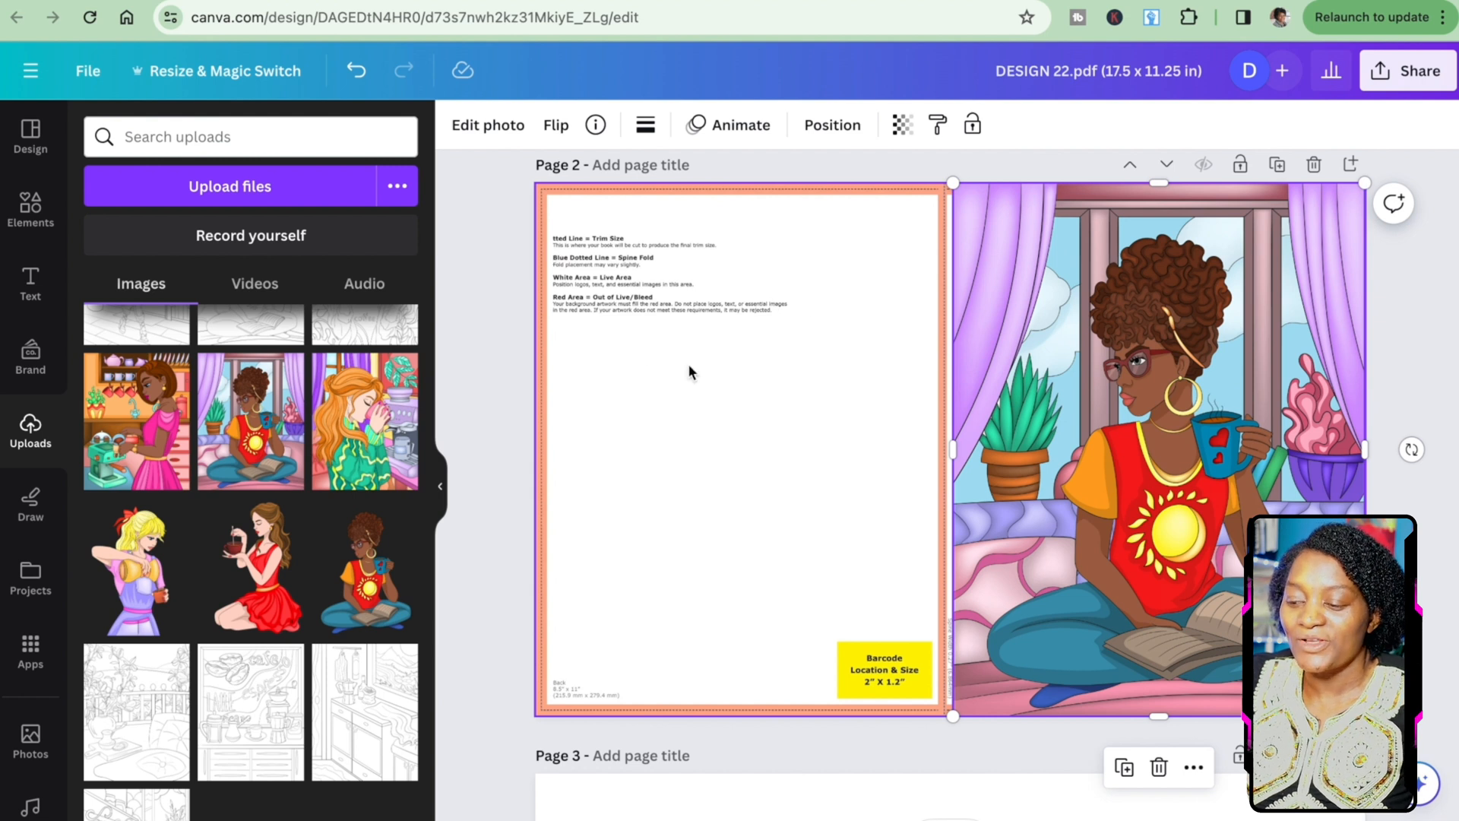
# - Add a square shape and stretch it to about 8.4 × 11.3 in over the back cover
pyautogui.click(637, 372)
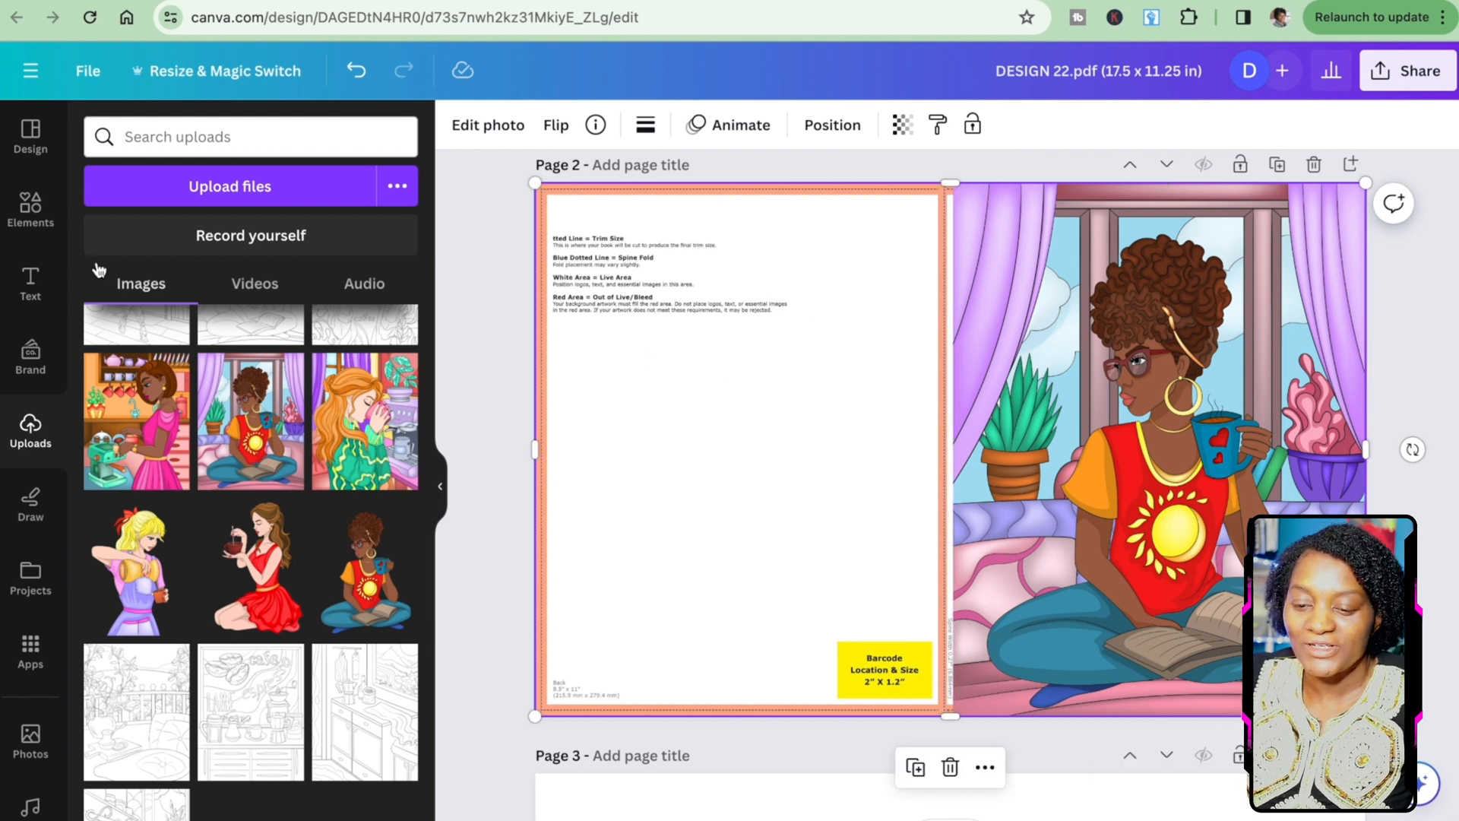
pyautogui.click(34, 202)
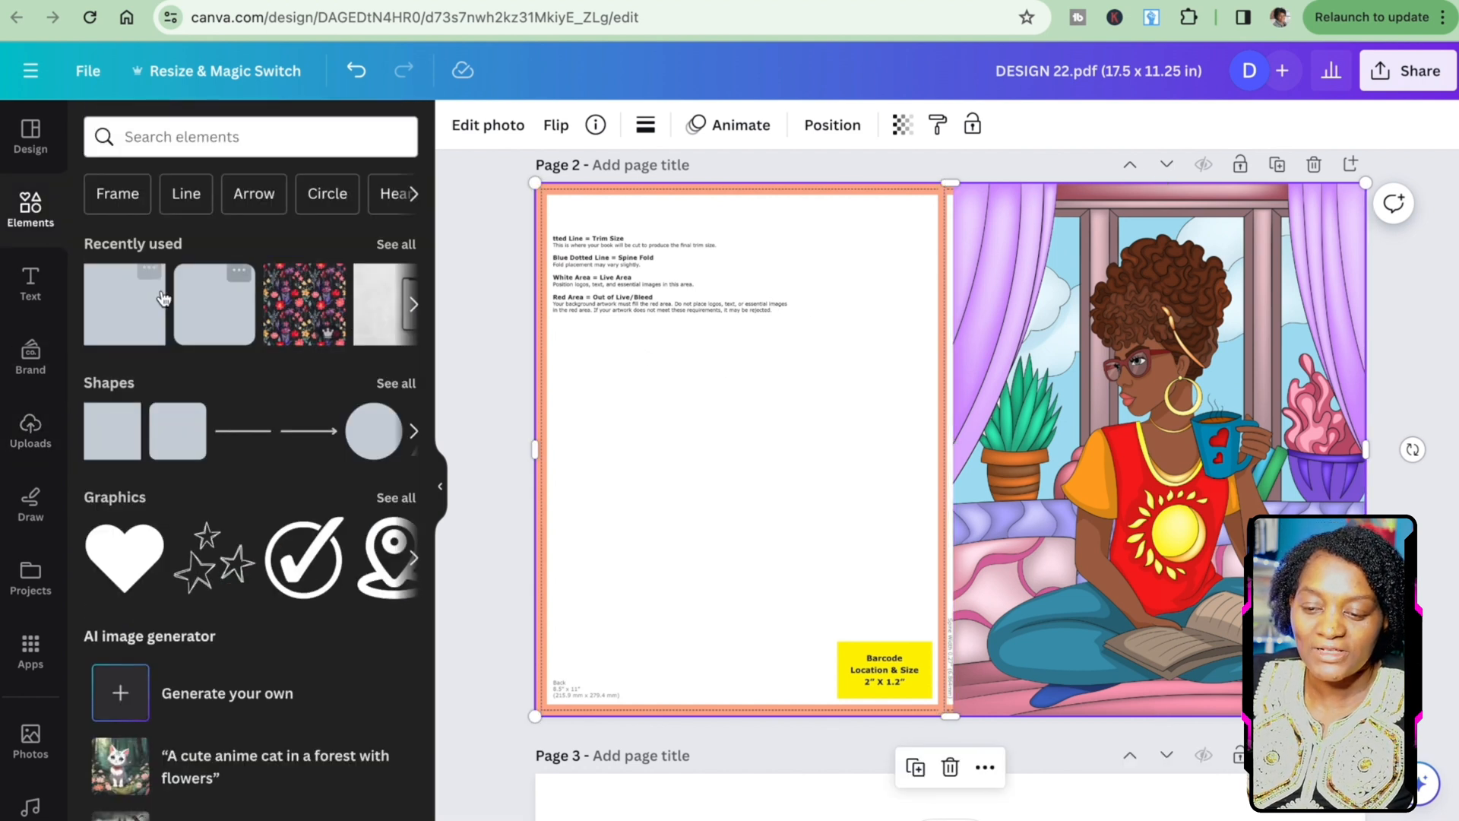
pyautogui.click(145, 315)
pyautogui.moveTo(993, 410); pyautogui.dragTo(645, 238)
pyautogui.moveTo(697, 344); pyautogui.dragTo(931, 714)
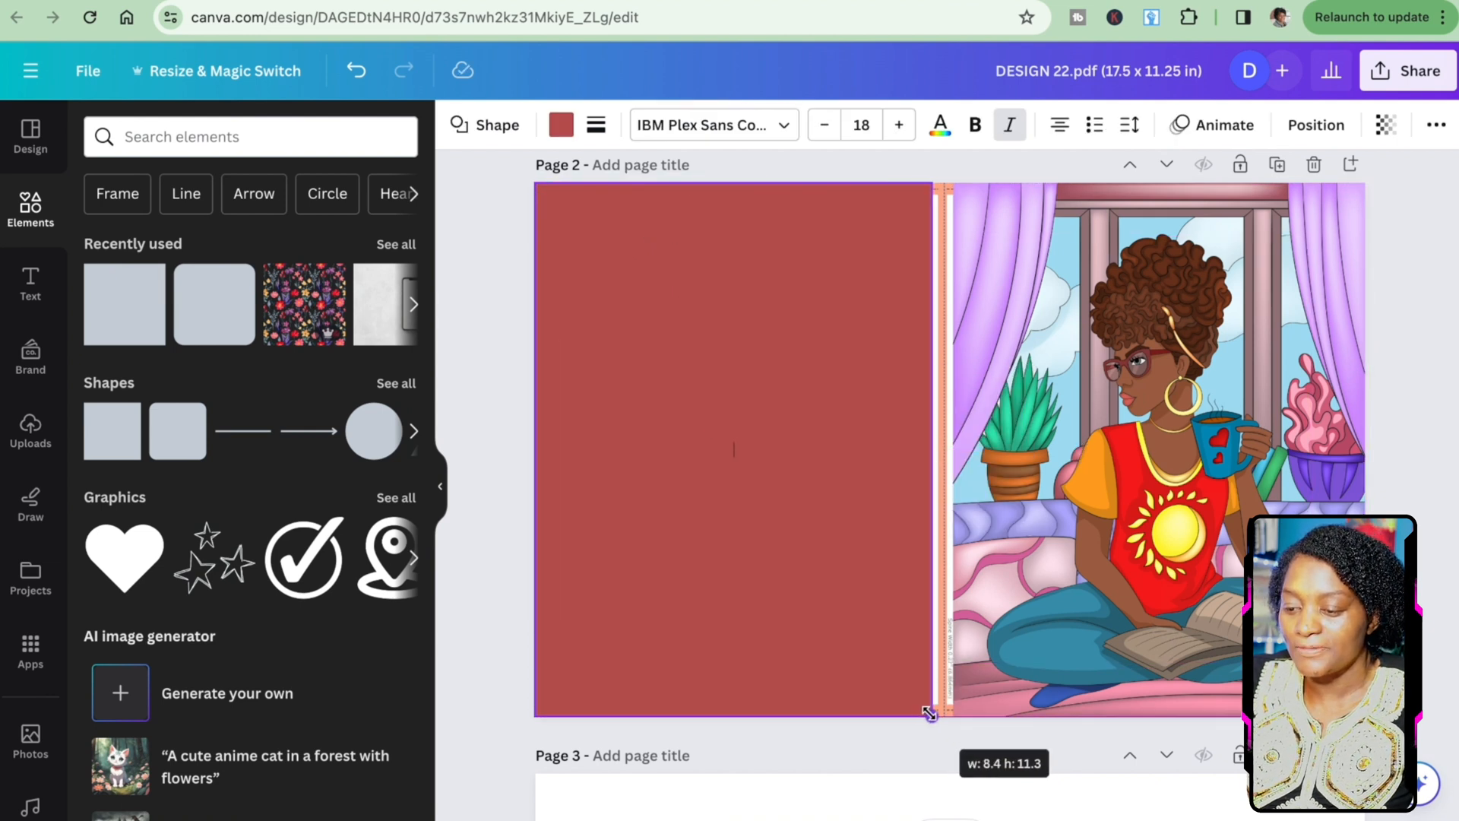
# - Add a second square as a narrow full-height strip over the spine and color it #33DAAA, sampled from the green plant
pyautogui.click(128, 325)
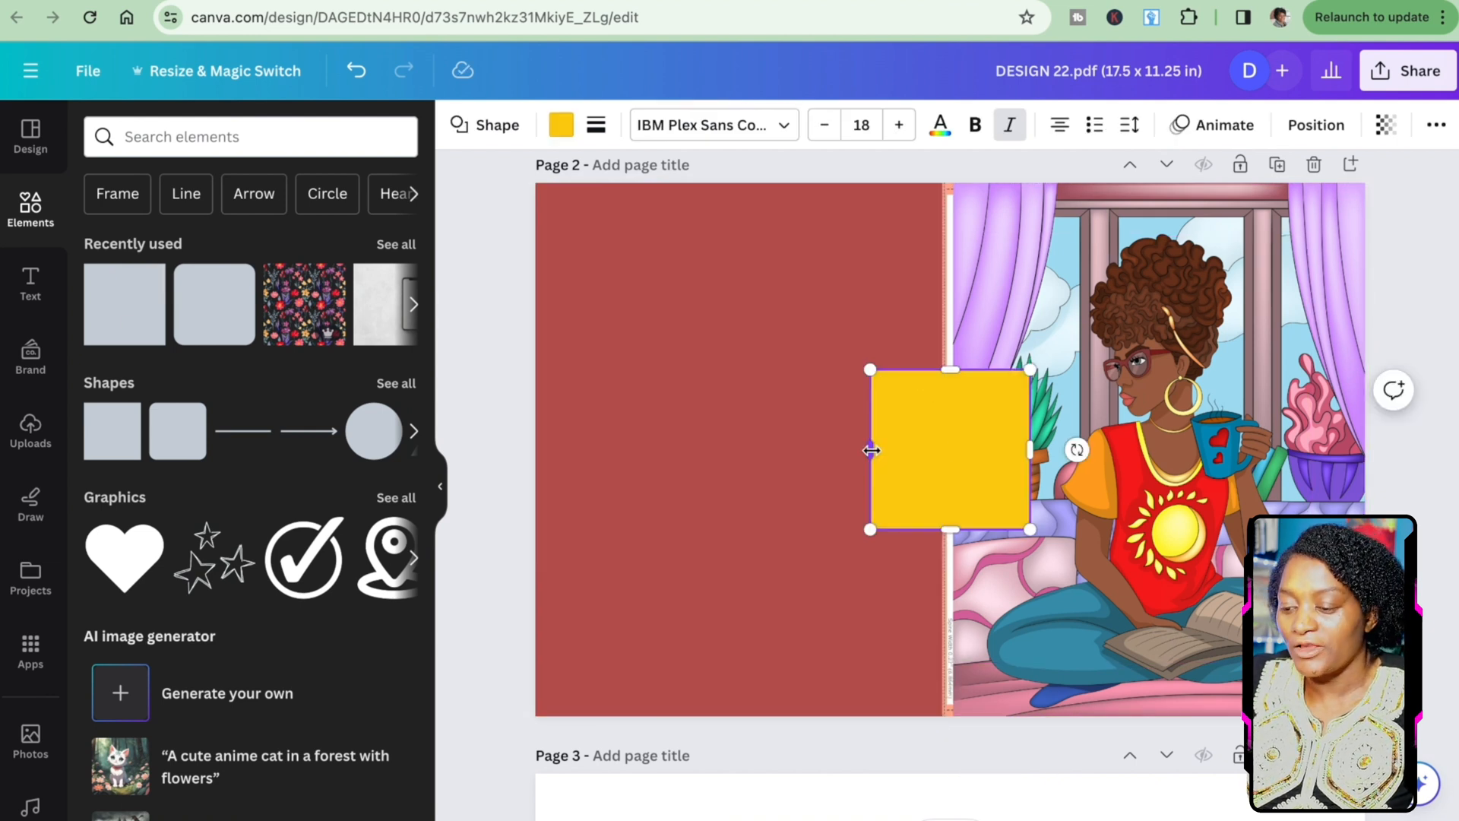
pyautogui.moveTo(871, 450); pyautogui.dragTo(972, 492)
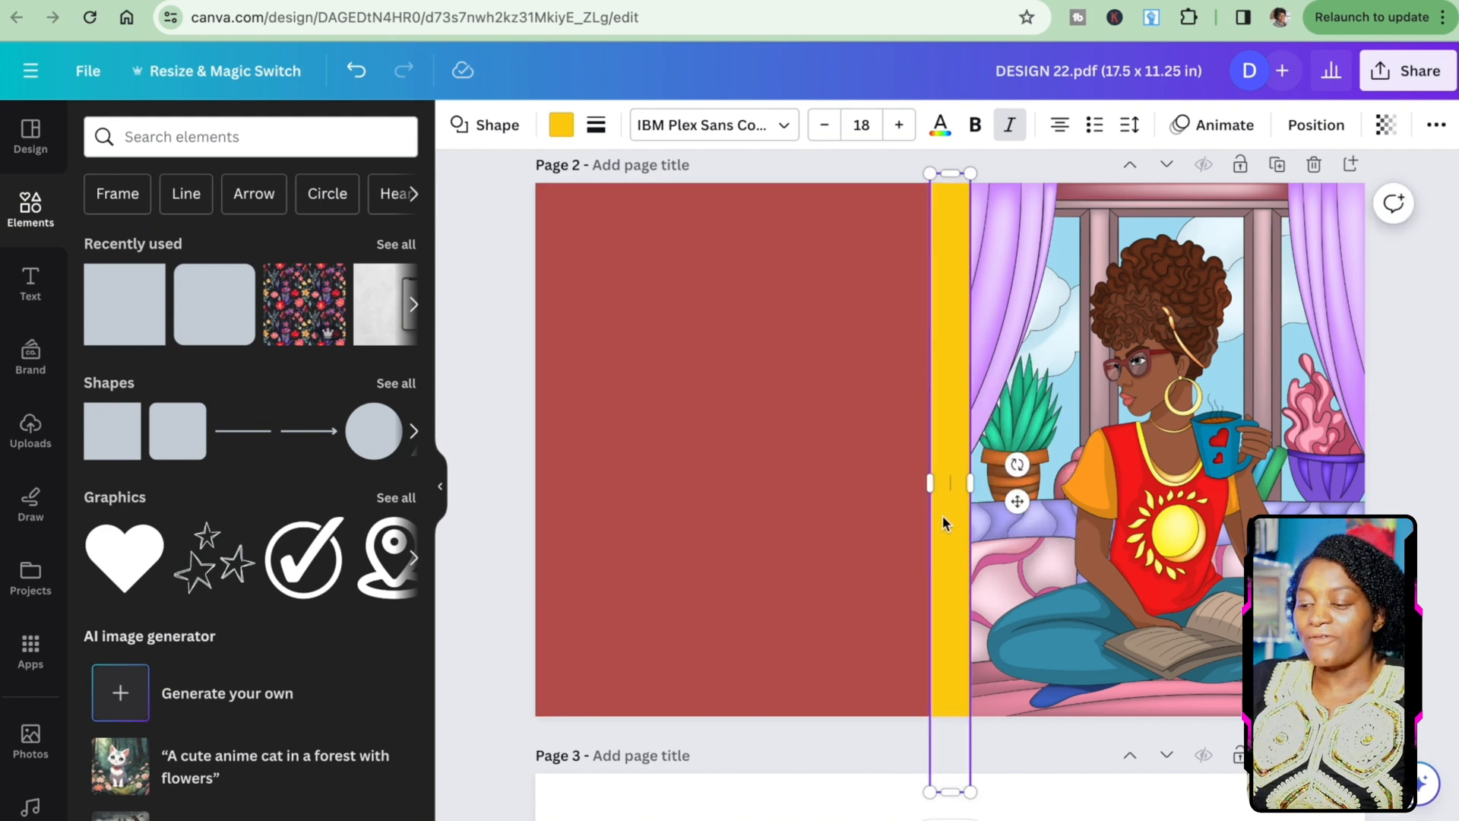
pyautogui.click(563, 124)
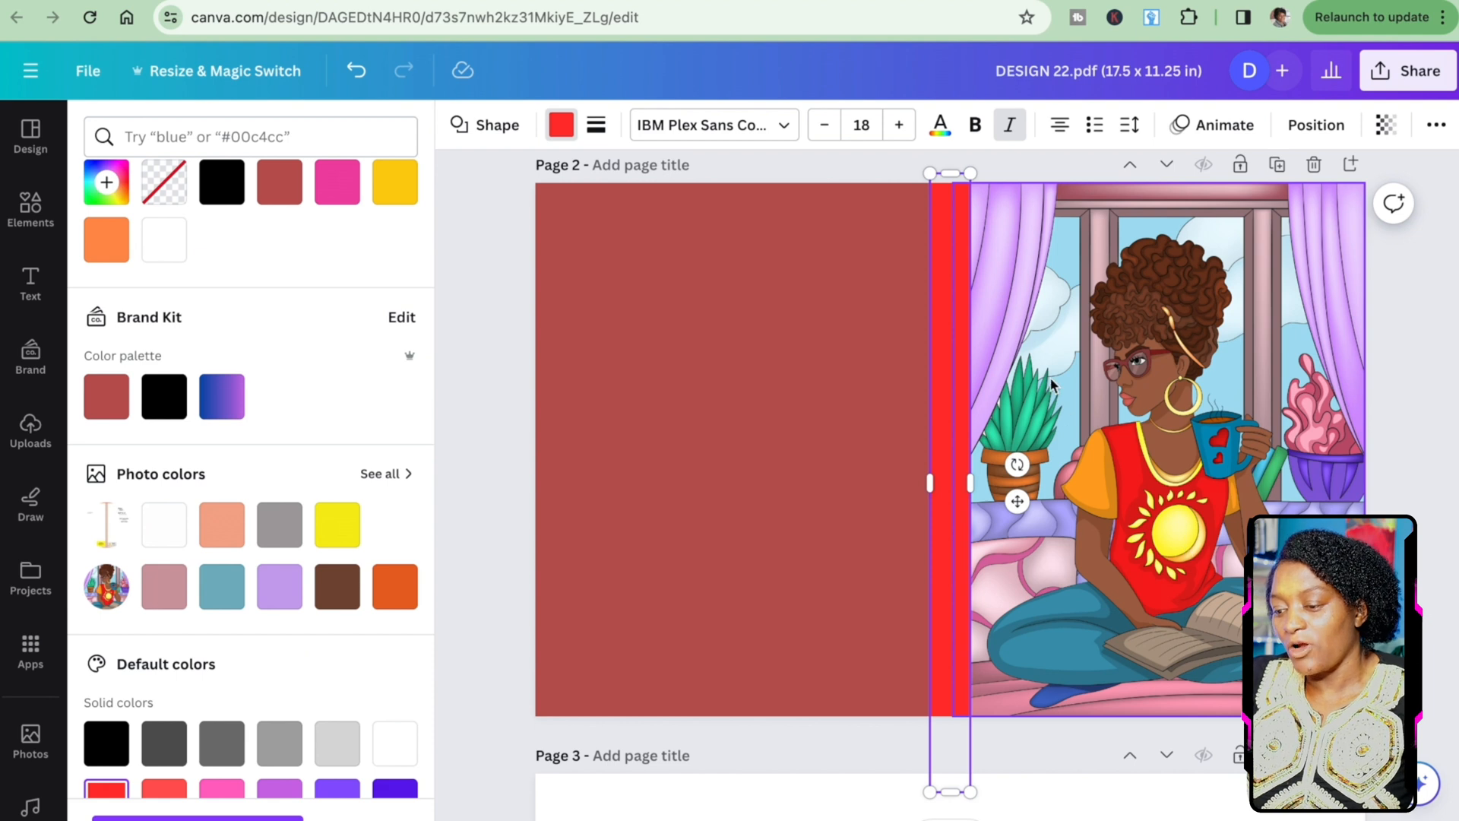
pyautogui.click(110, 183)
pyautogui.click(364, 446)
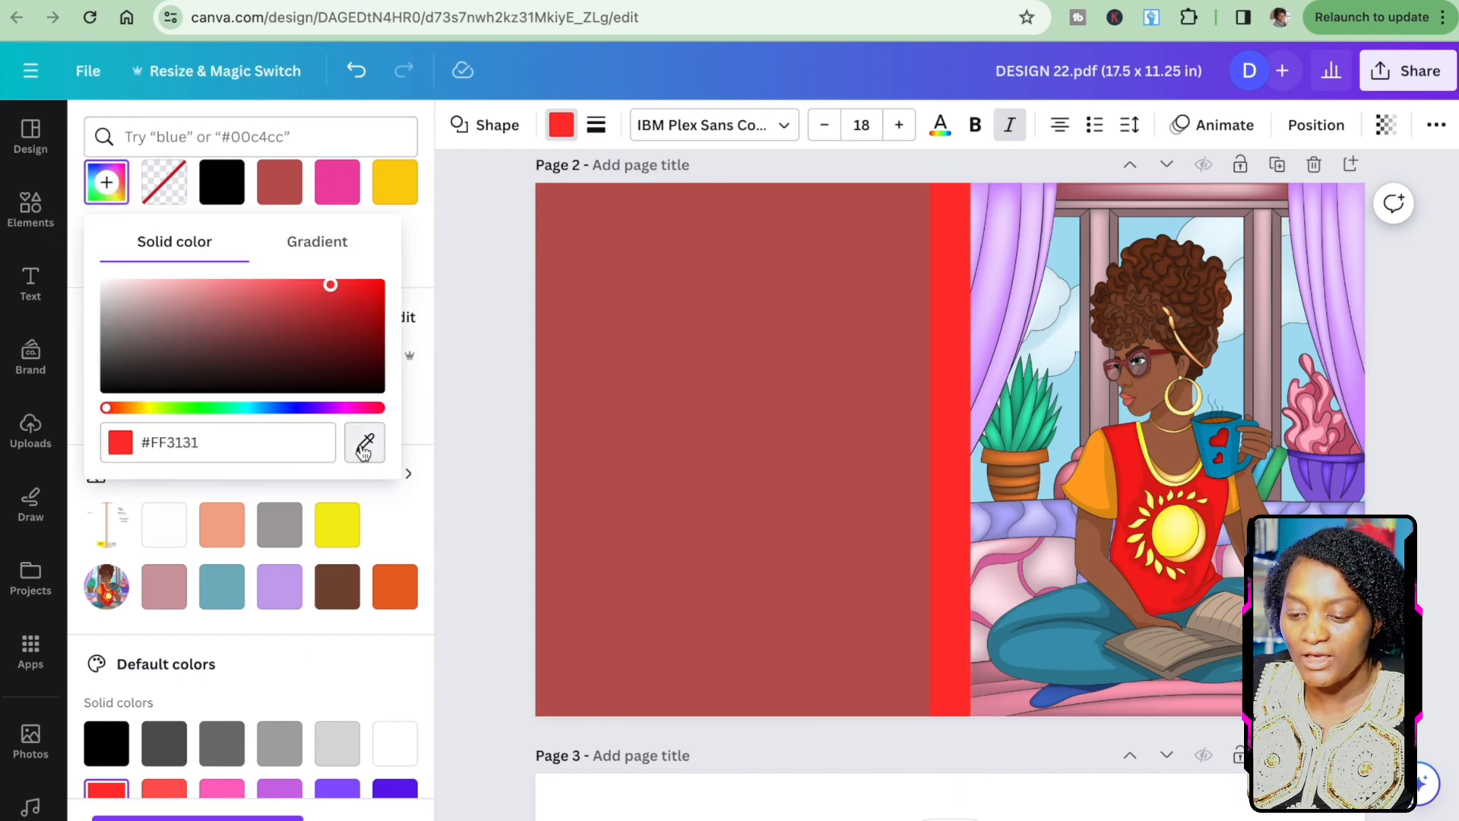
pyautogui.click(1035, 418)
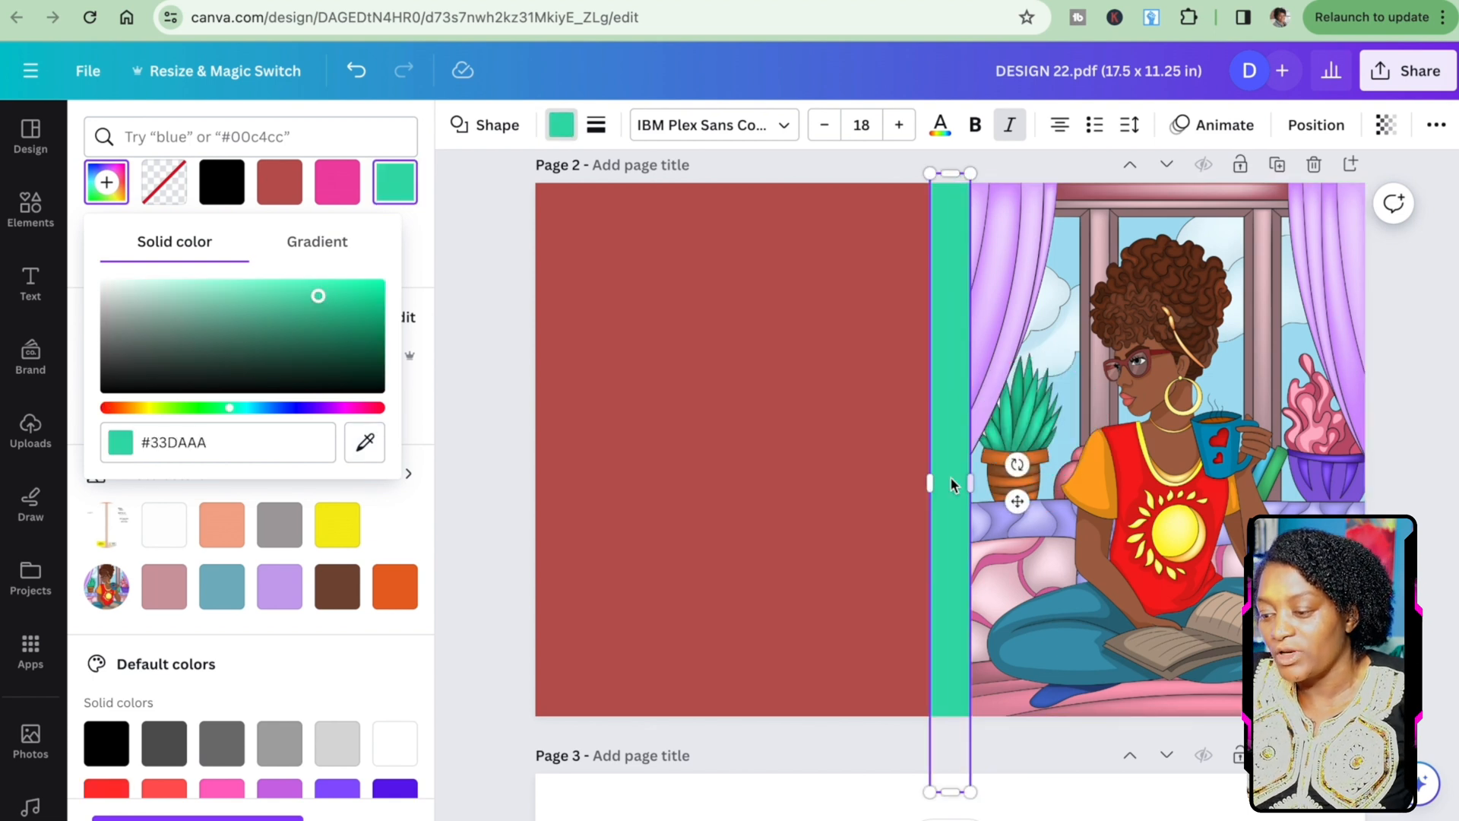
# - Recolor the back cover rectangle light purple #E9C9FF, sampled from the curtain in the front cover picture
pyautogui.click(787, 375)
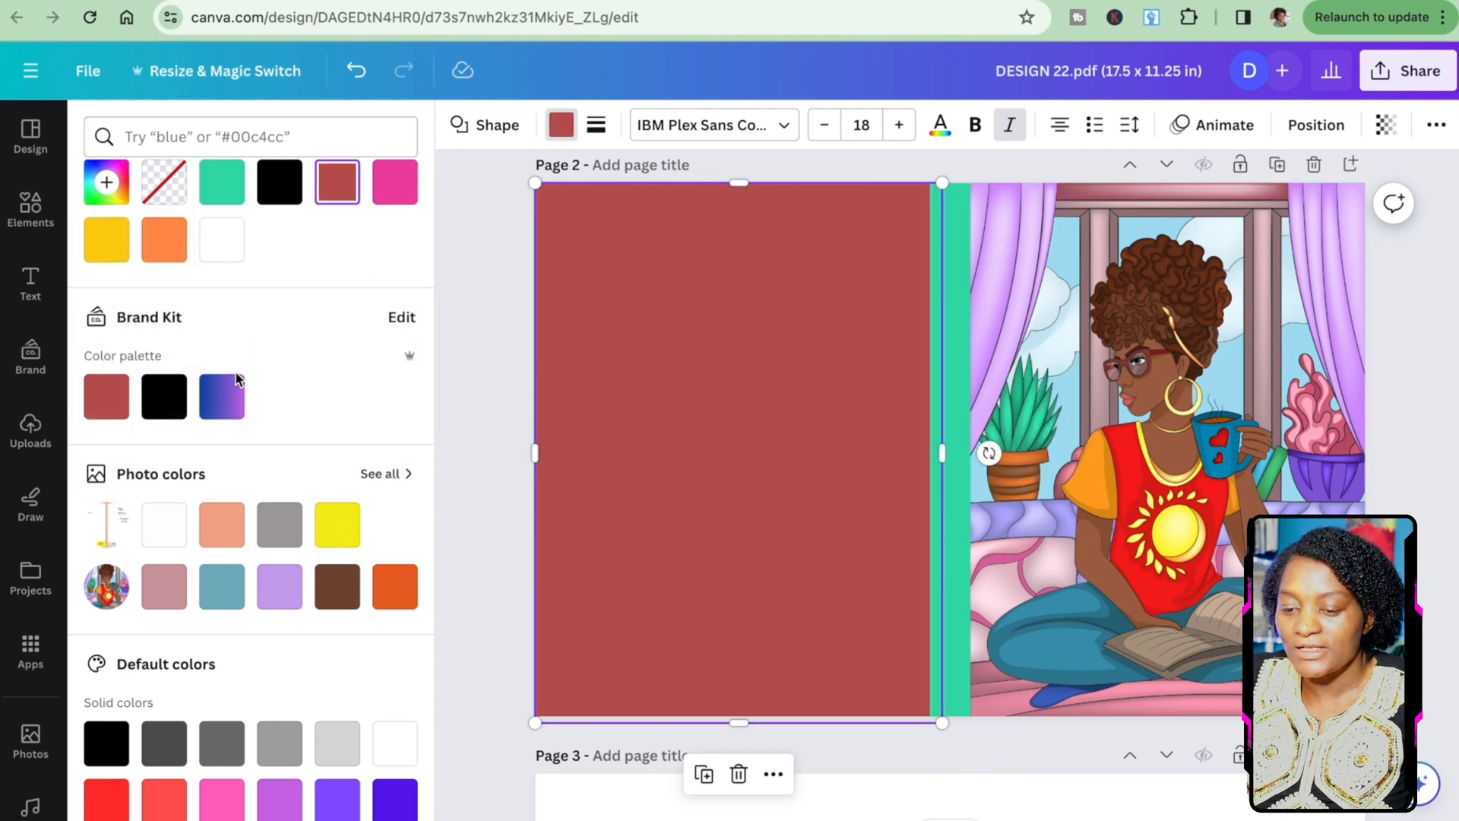
pyautogui.click(107, 182)
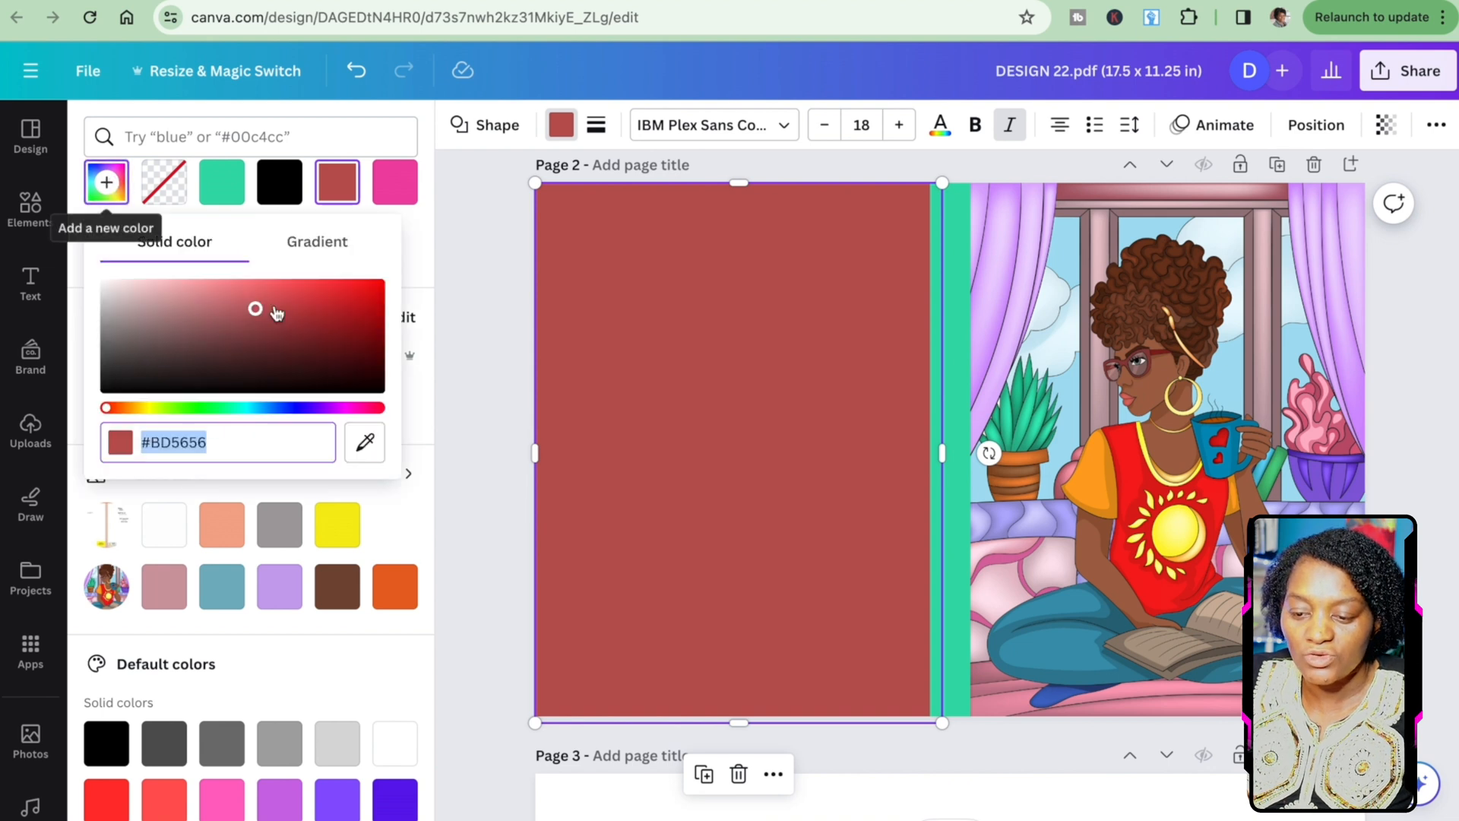
pyautogui.click(364, 442)
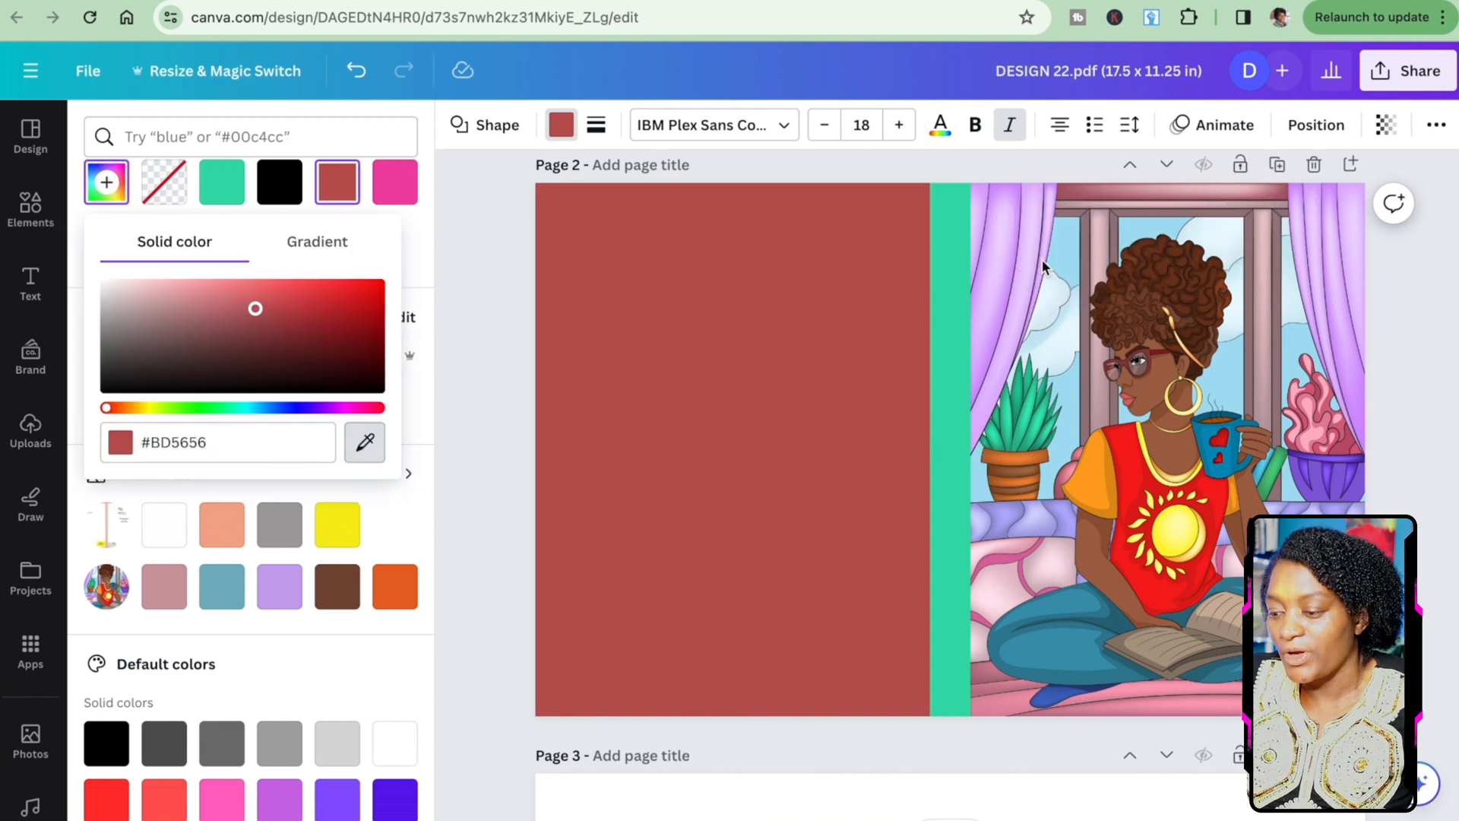
pyautogui.click(1042, 259)
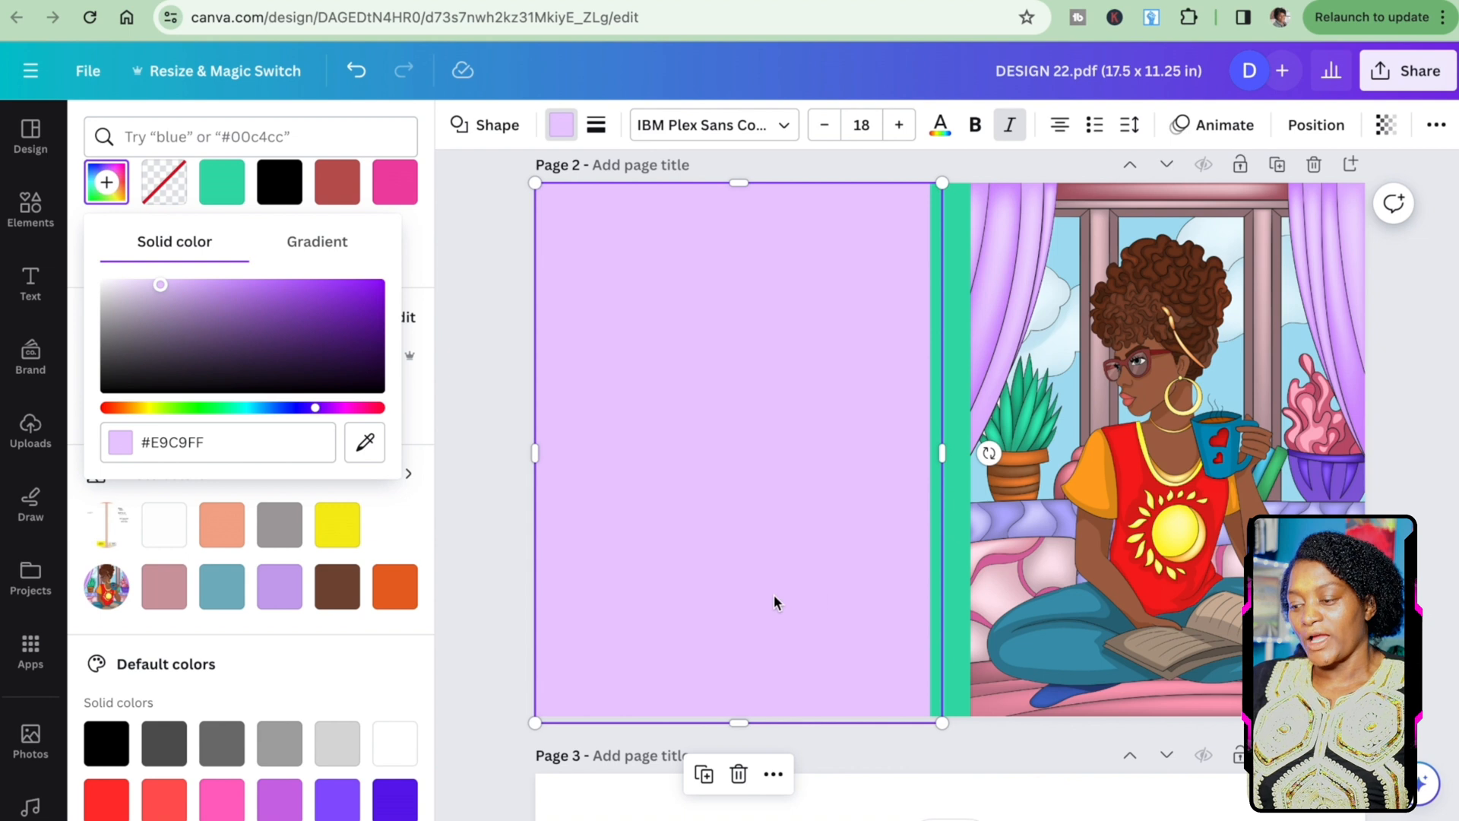
# - Recolor the spine strip pink, sampled from the pink plant in the front cover picture
pyautogui.click(951, 477)
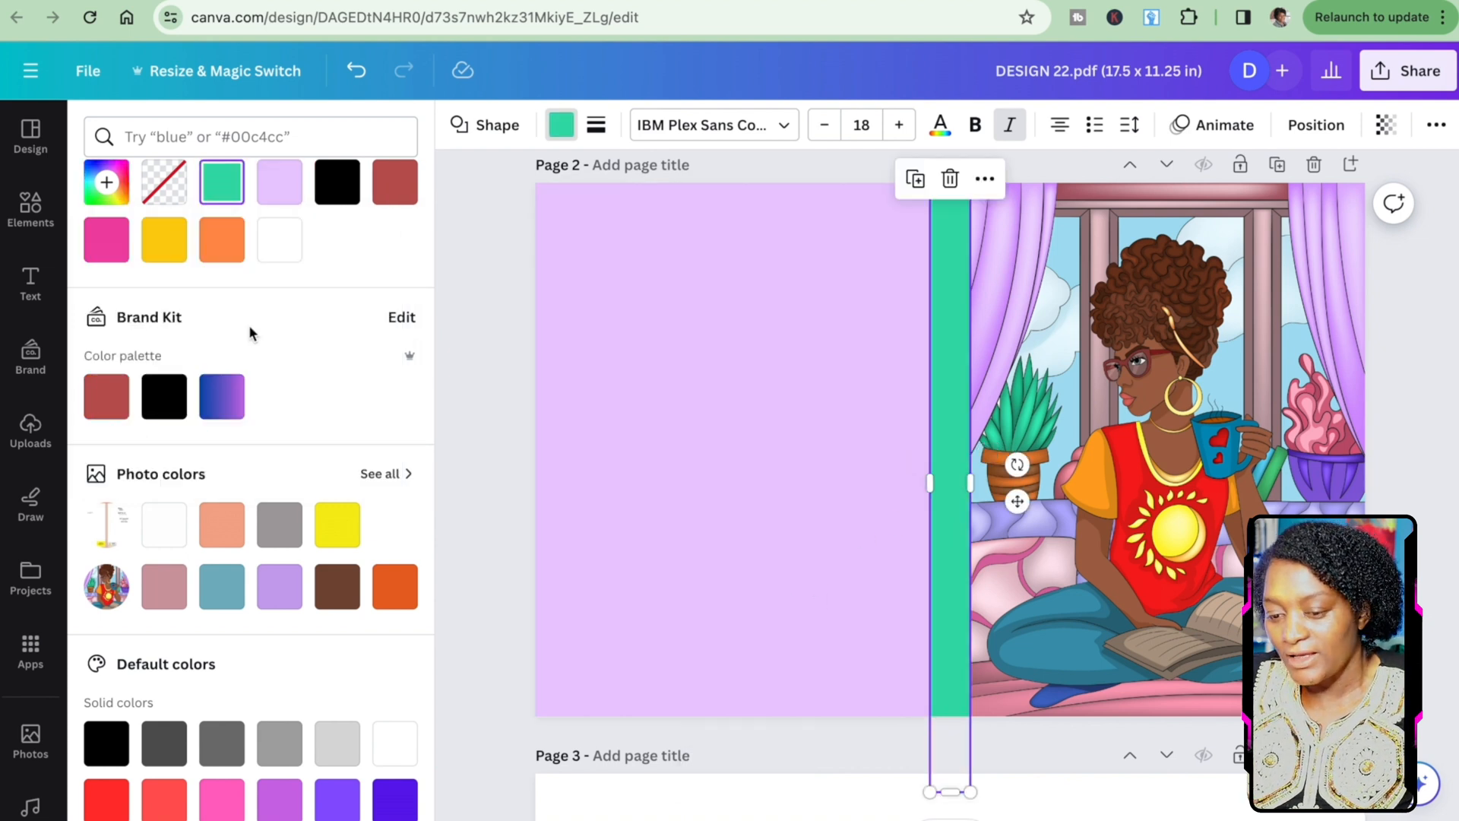
pyautogui.click(106, 184)
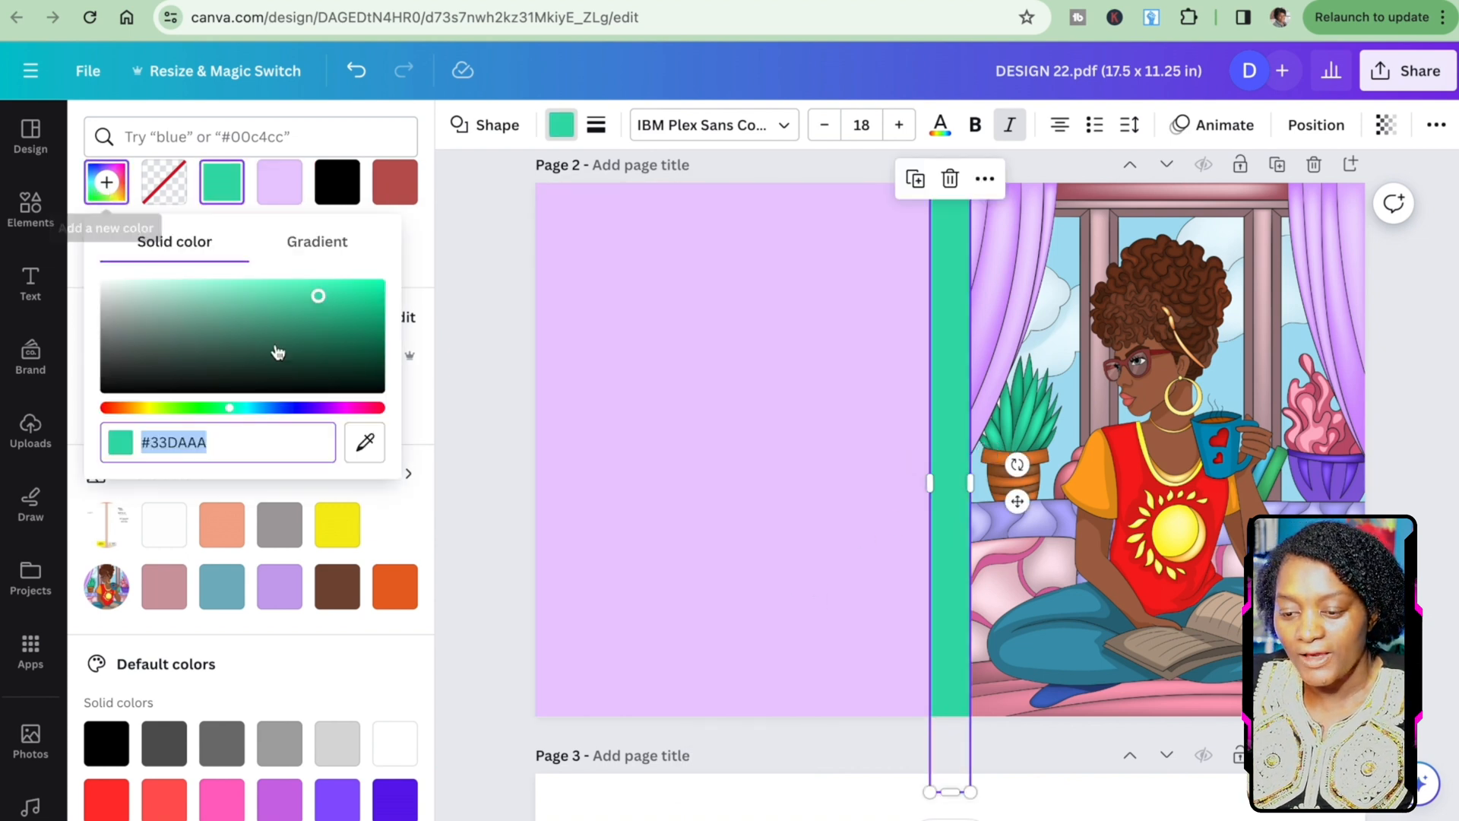
pyautogui.click(364, 442)
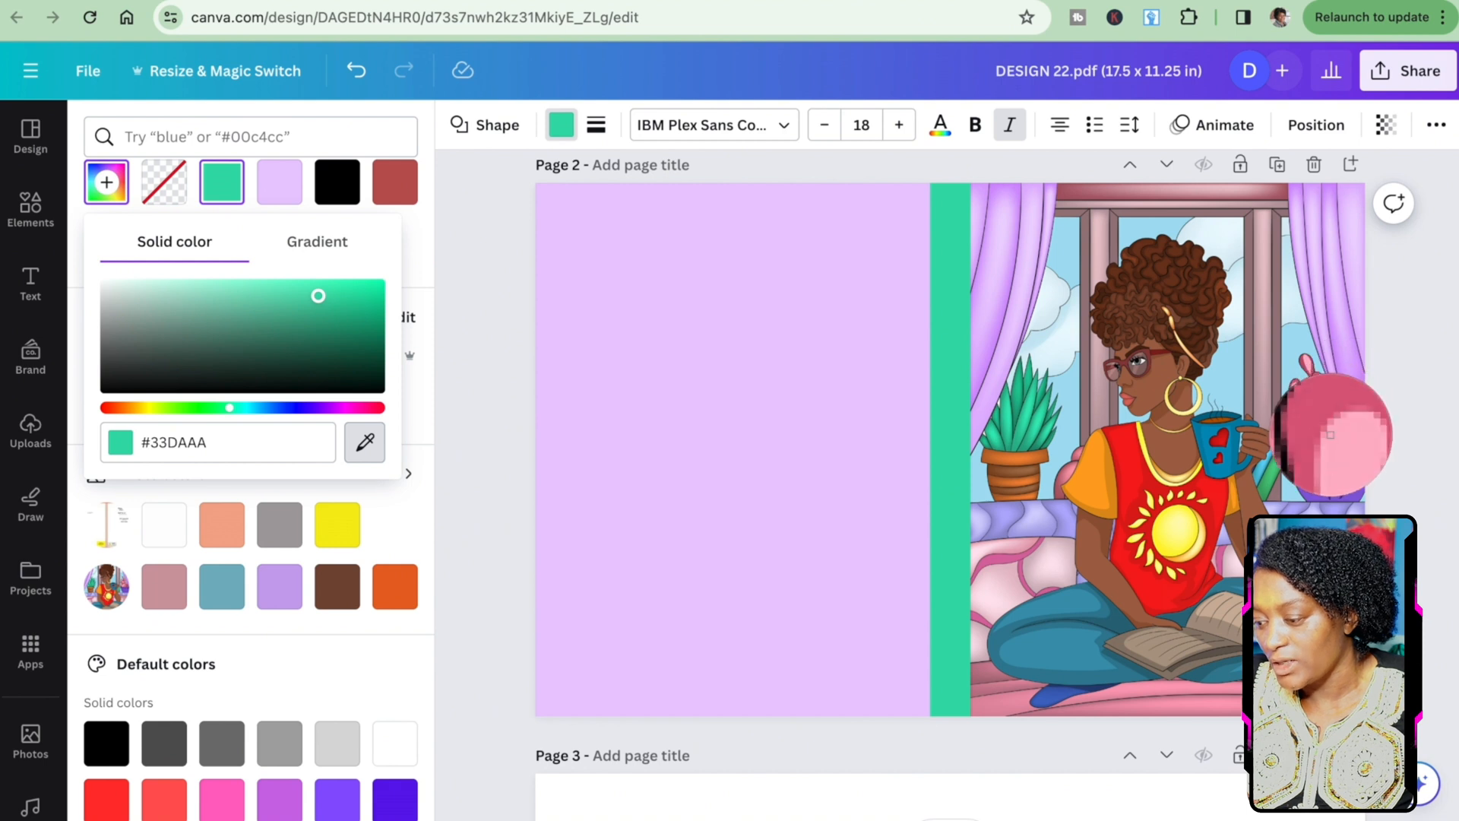
pyautogui.click(1327, 427)
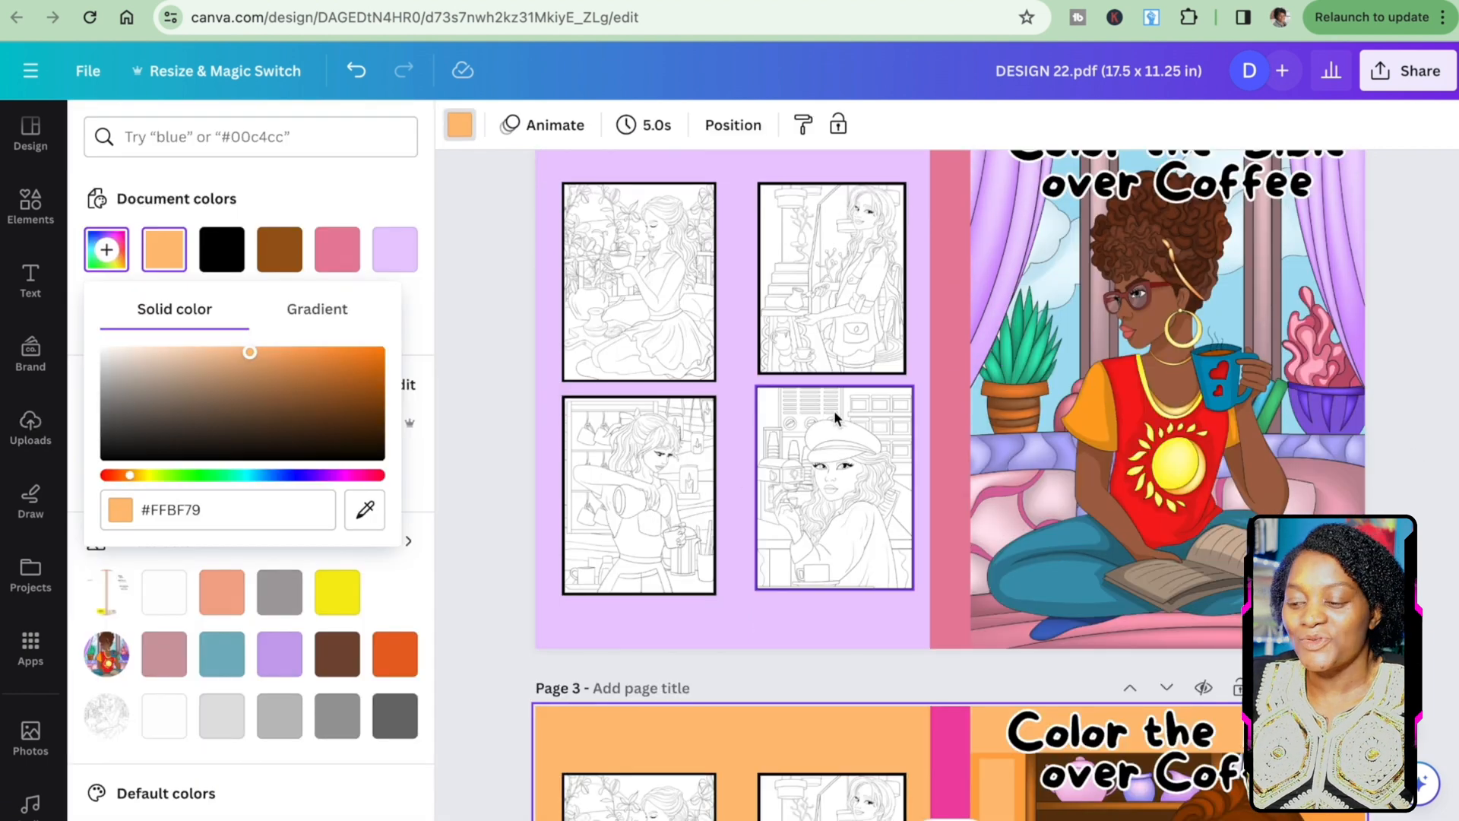
# - Compare the purple cover on page 2 with the orange cover on page 3, examining back, spine and front
pyautogui.scroll(1, 834, 416)
pyautogui.scroll(-3, 828, 417)
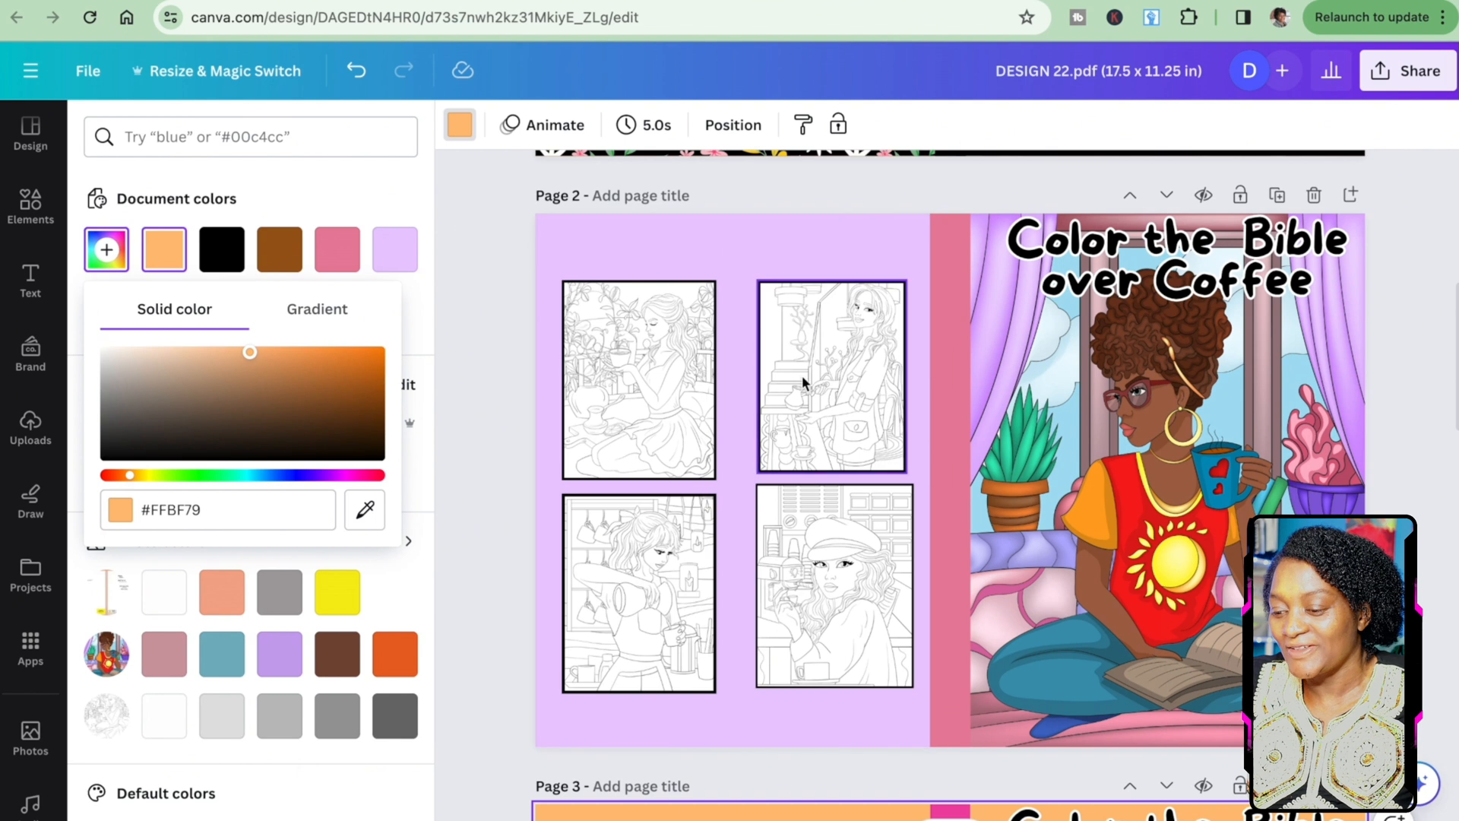
pyautogui.scroll(-4, 821, 416)
pyautogui.scroll(-3, 1152, 437)
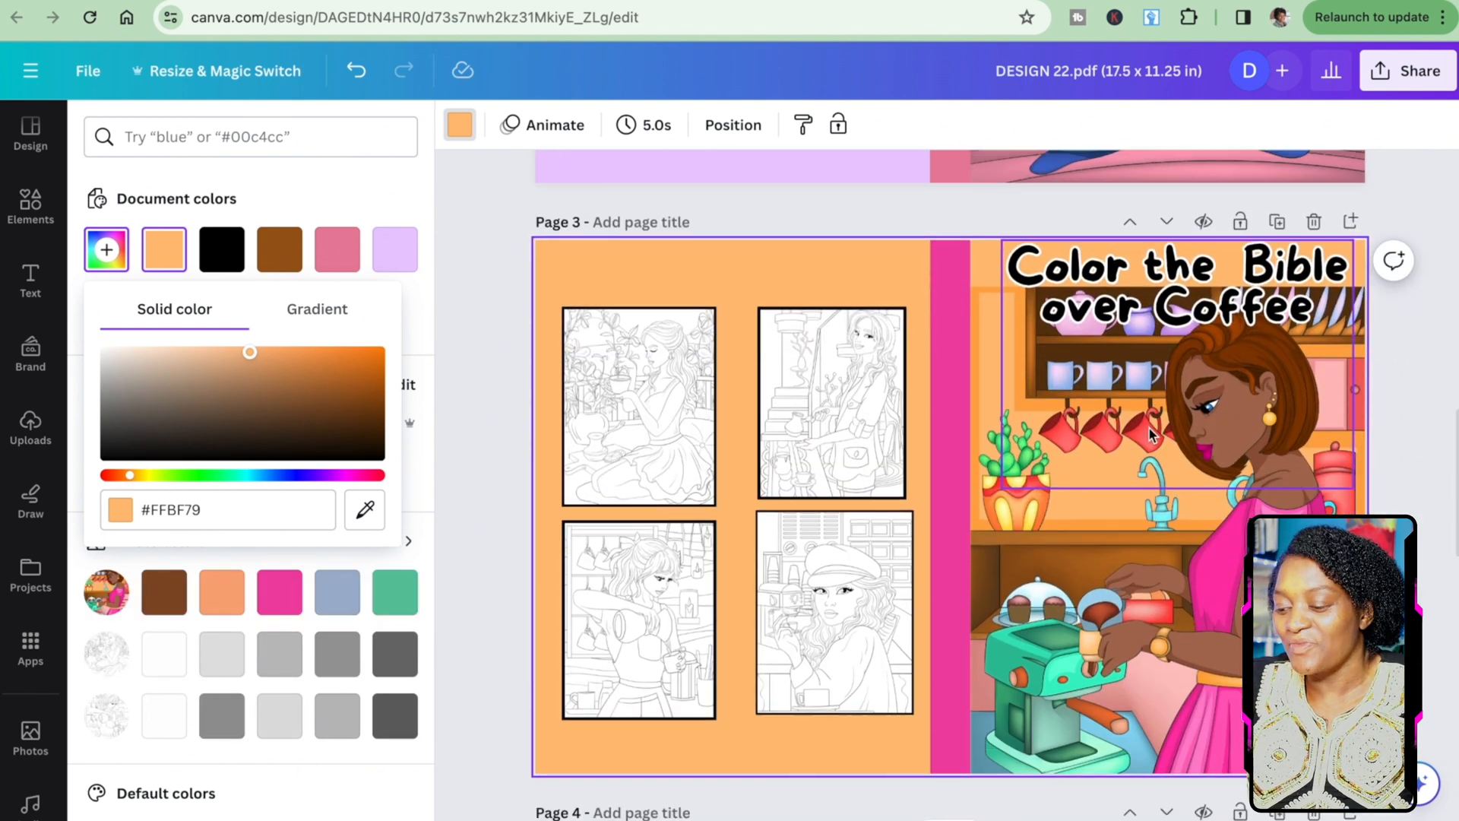
pyautogui.scroll(10, 1246, 456)
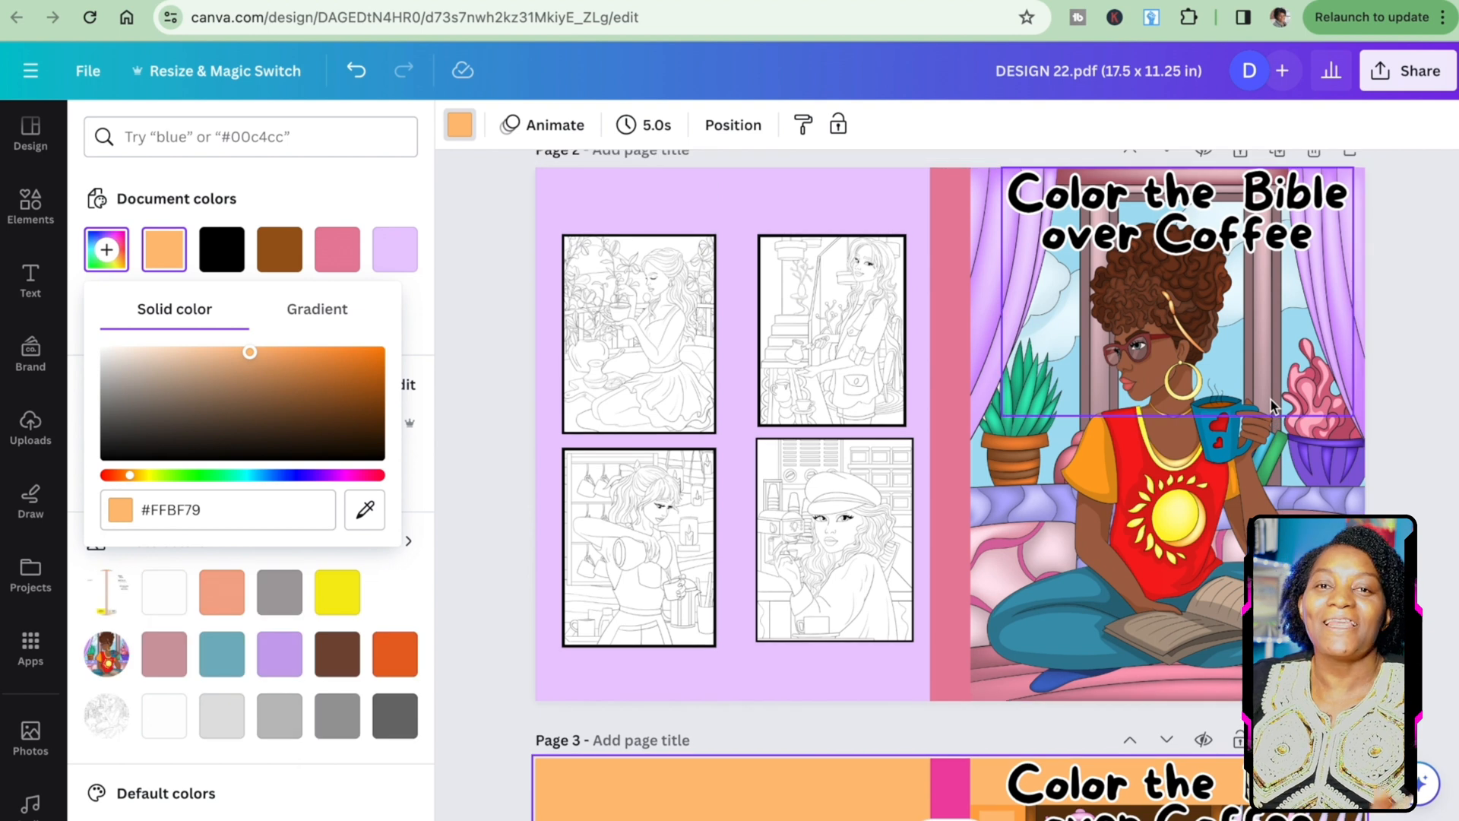
pyautogui.scroll(-5, 1274, 407)
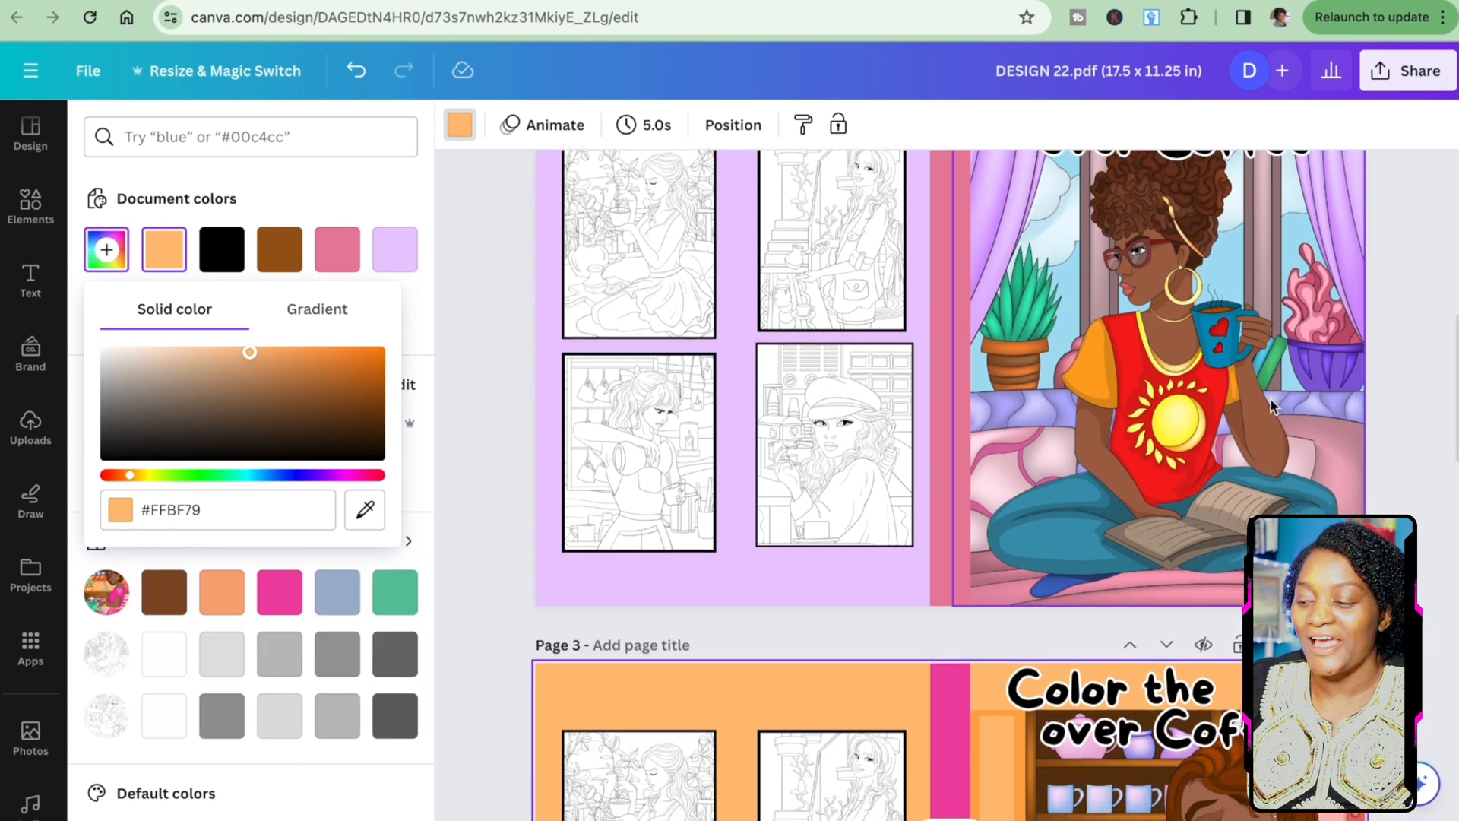
pyautogui.scroll(5, 1271, 407)
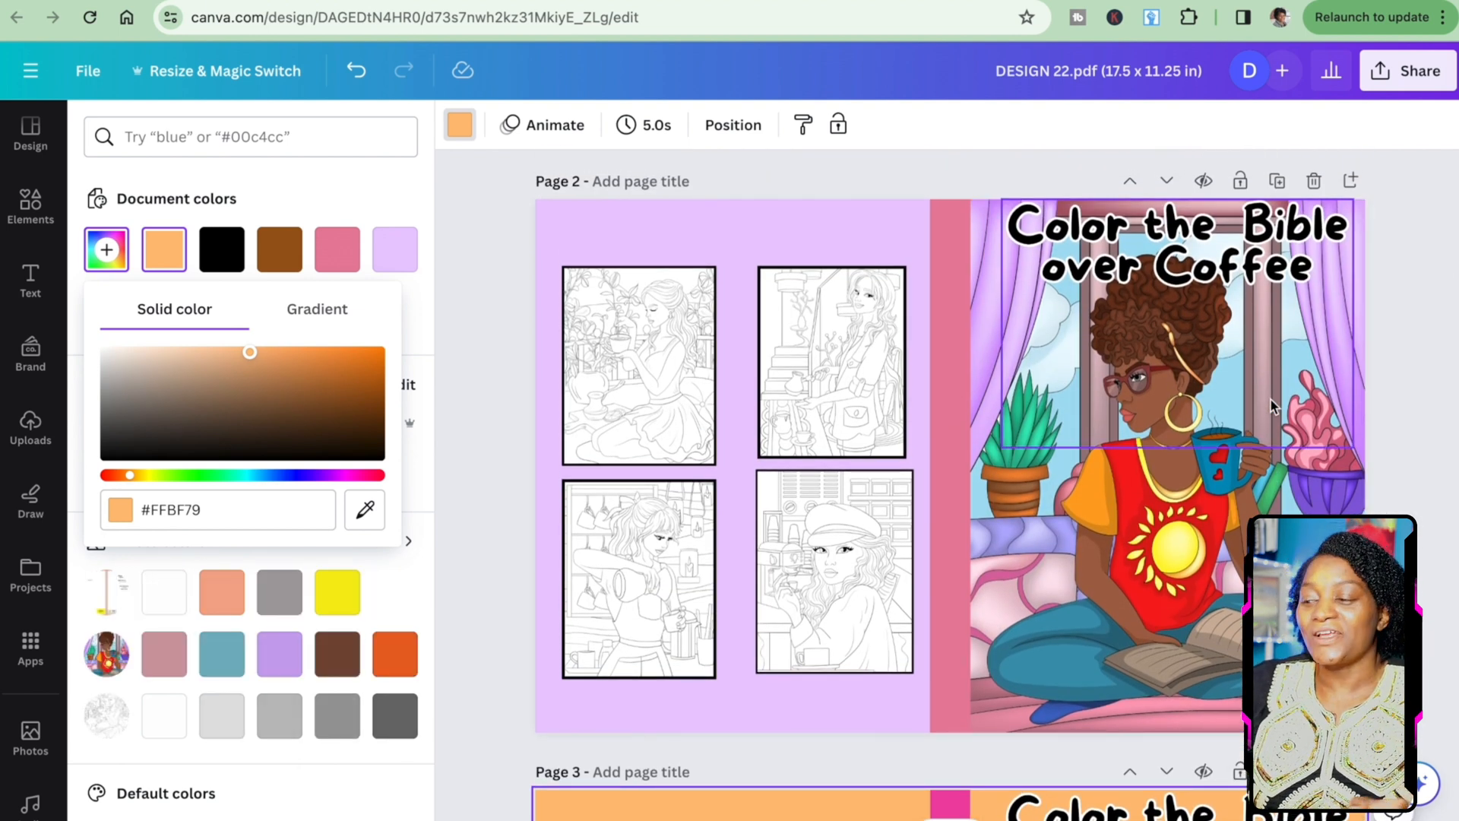
# - Open the sharing and export options for the cover design
pyautogui.click(1385, 73)
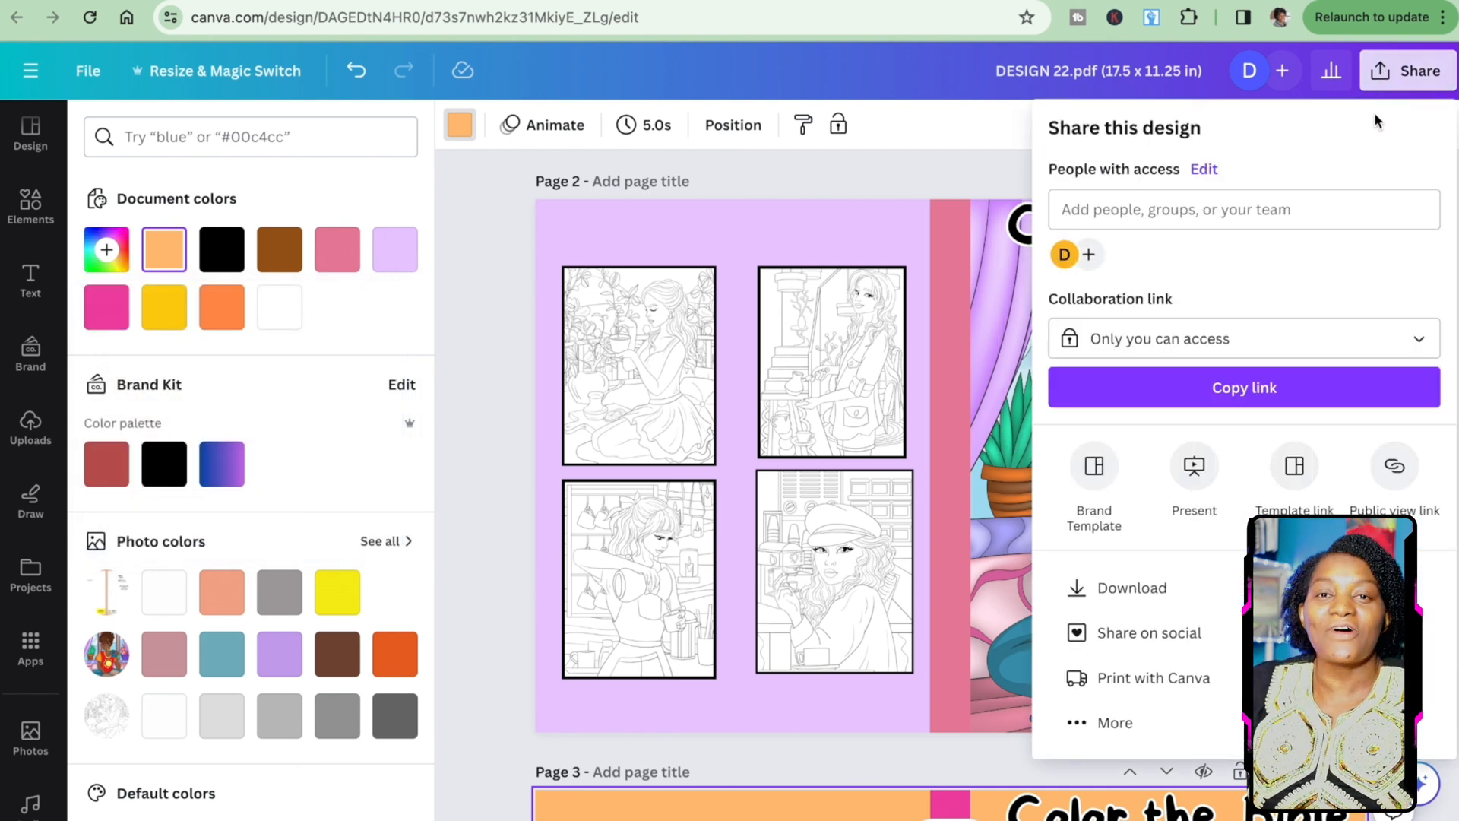